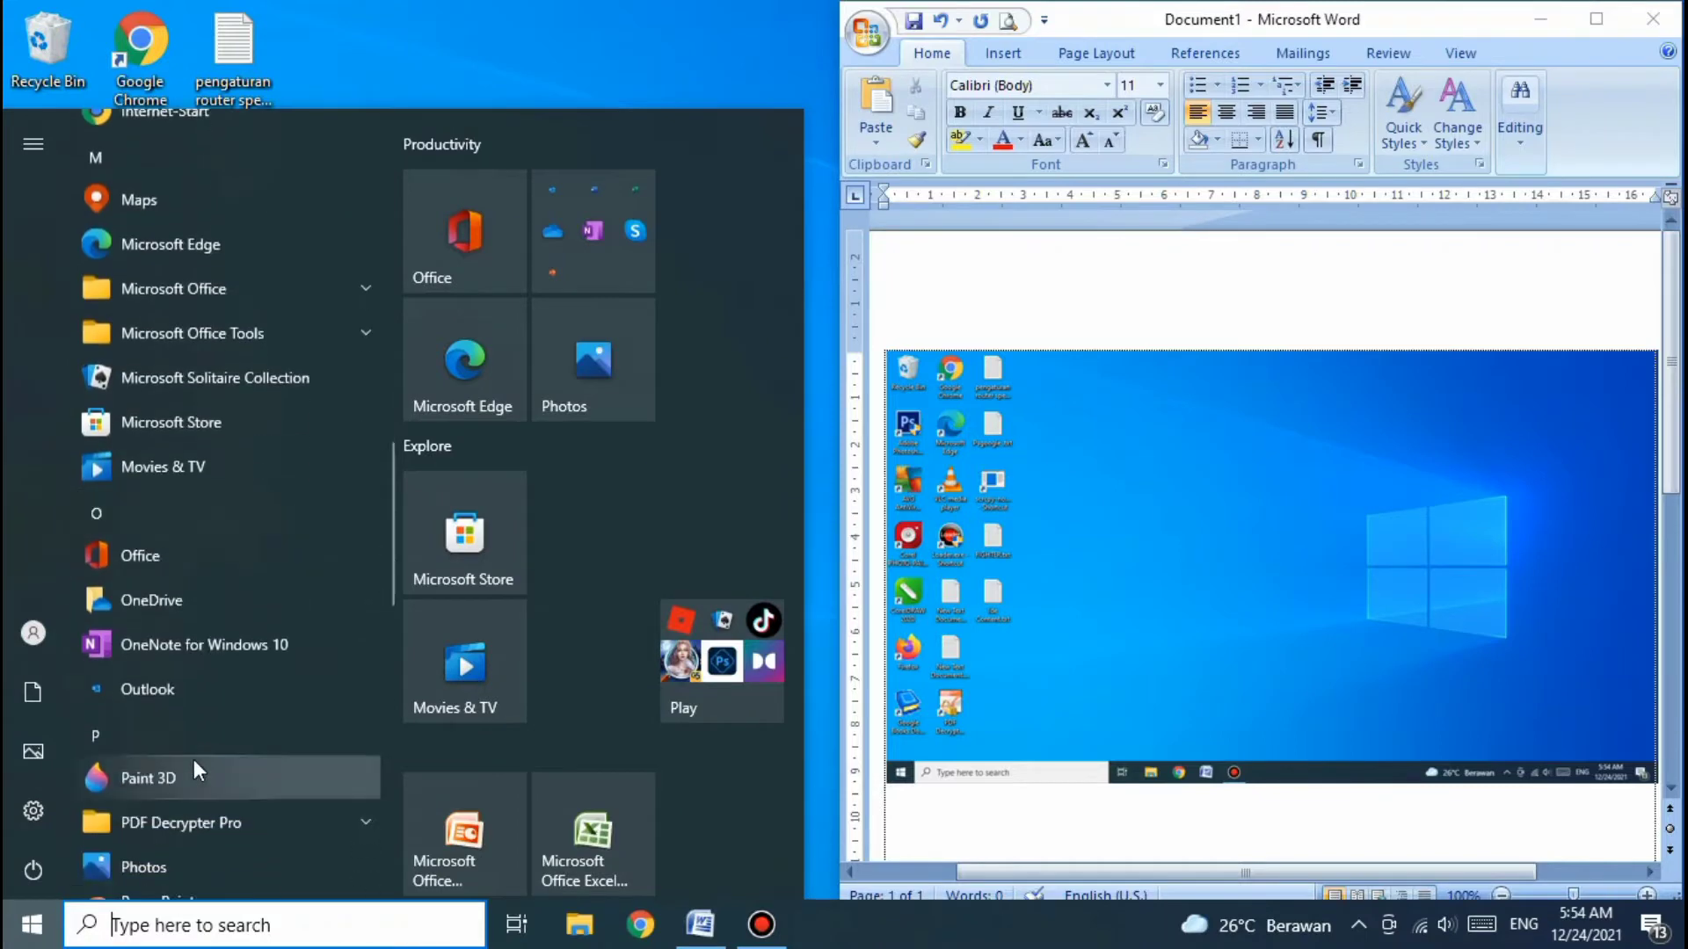
Step: Open Paint from the Windows Accessories folder in the list of installed apps
{"action": "scroll", "coordinate": [193, 759], "scroll_direction": "down", "scroll_amount": 9}
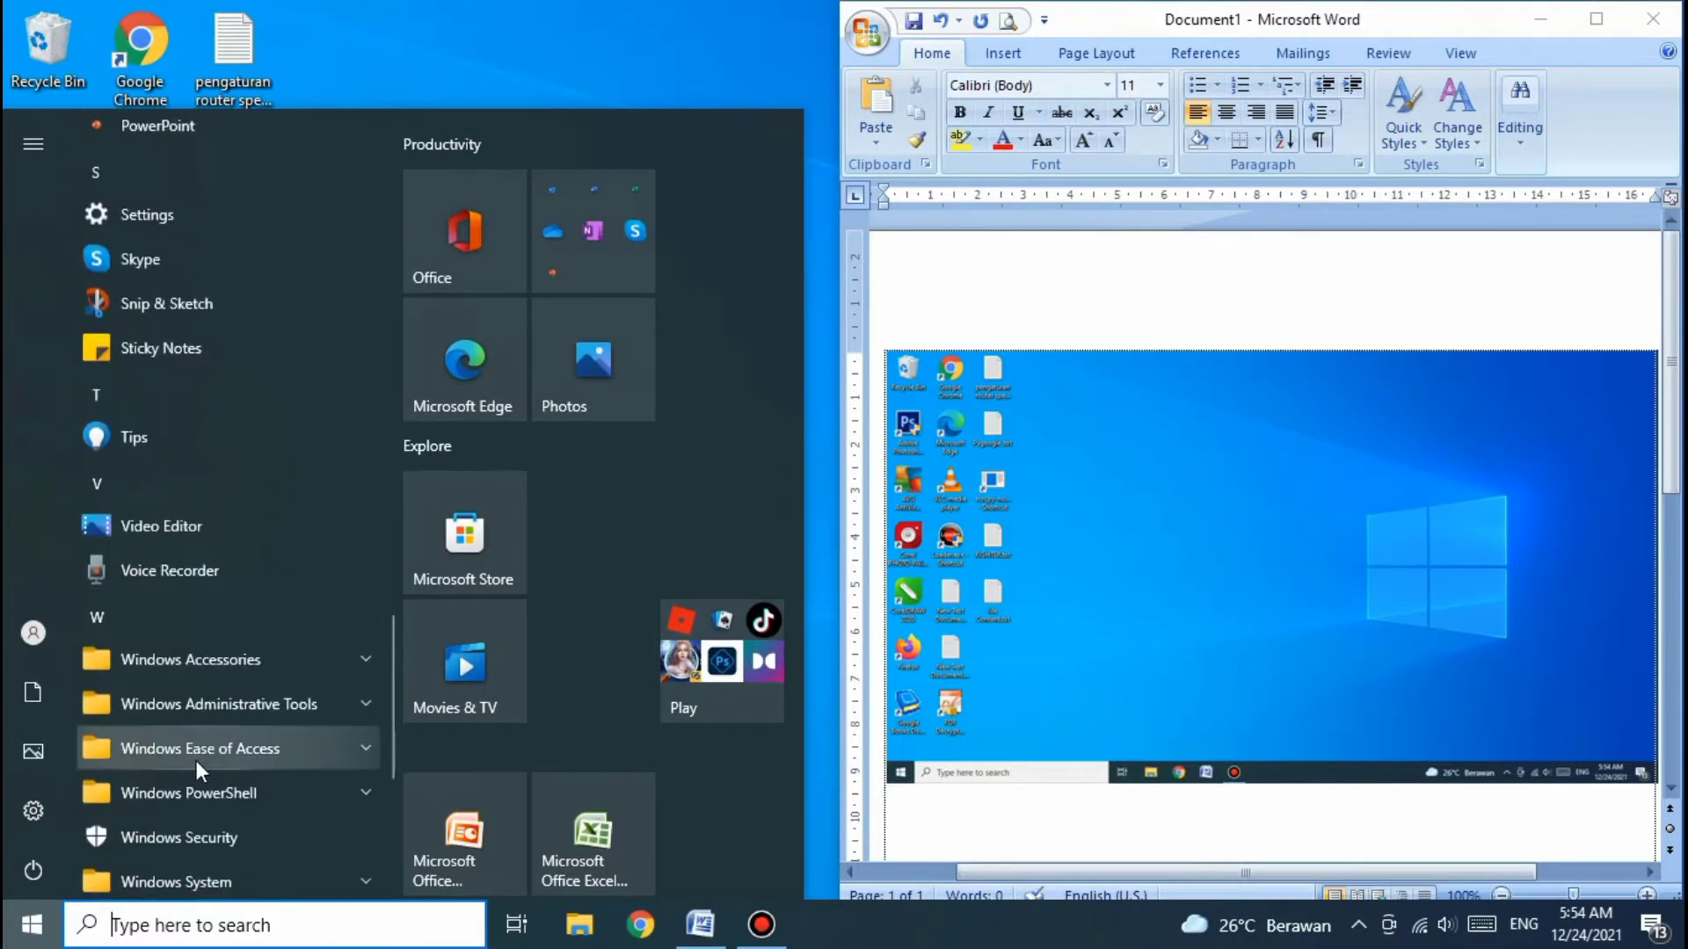
{"action": "scroll", "coordinate": [329, 682], "scroll_direction": "down", "scroll_amount": 4}
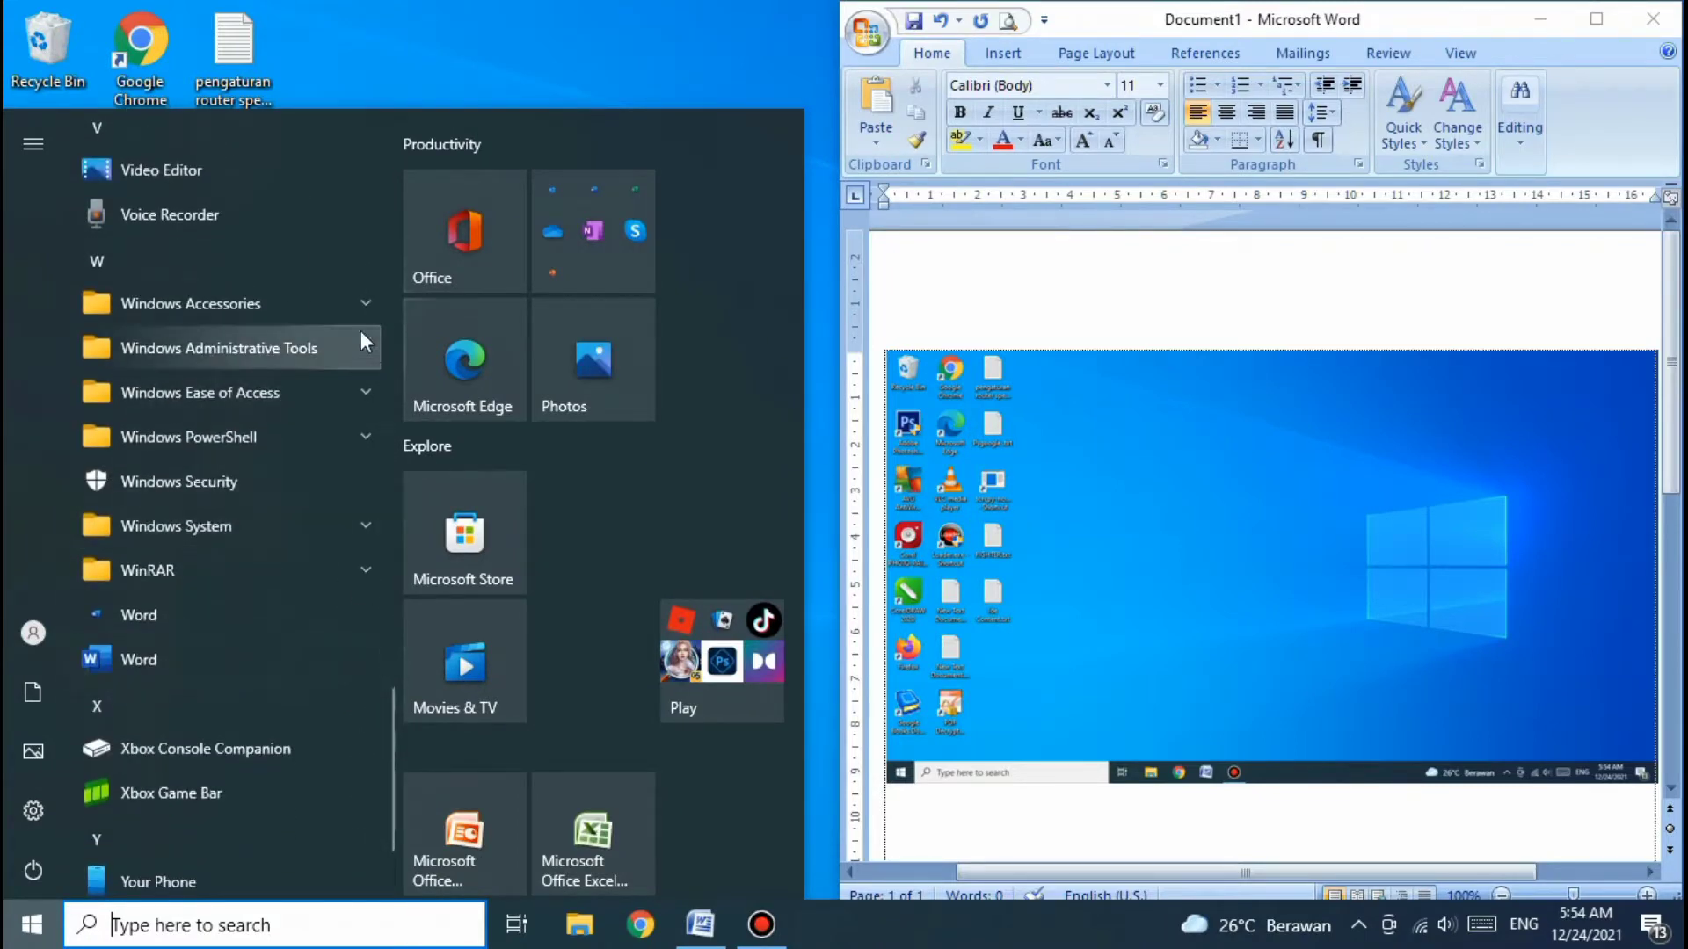
{"action": "left_click", "coordinate": [365, 302]}
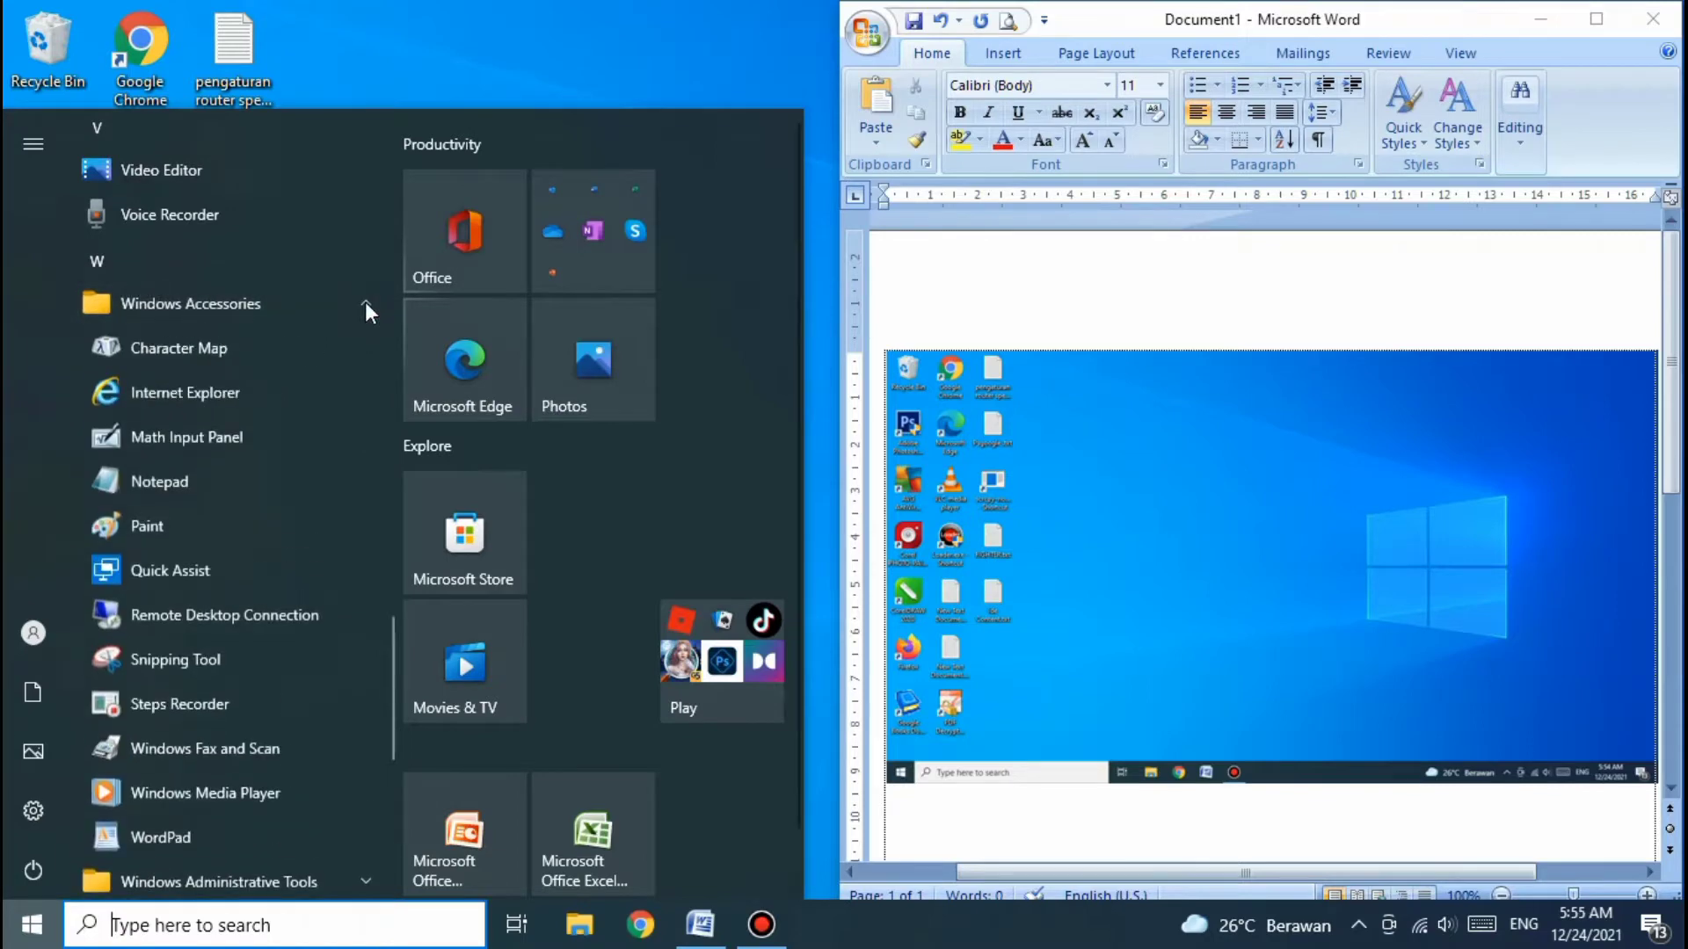
{"action": "left_click", "coordinate": [146, 526]}
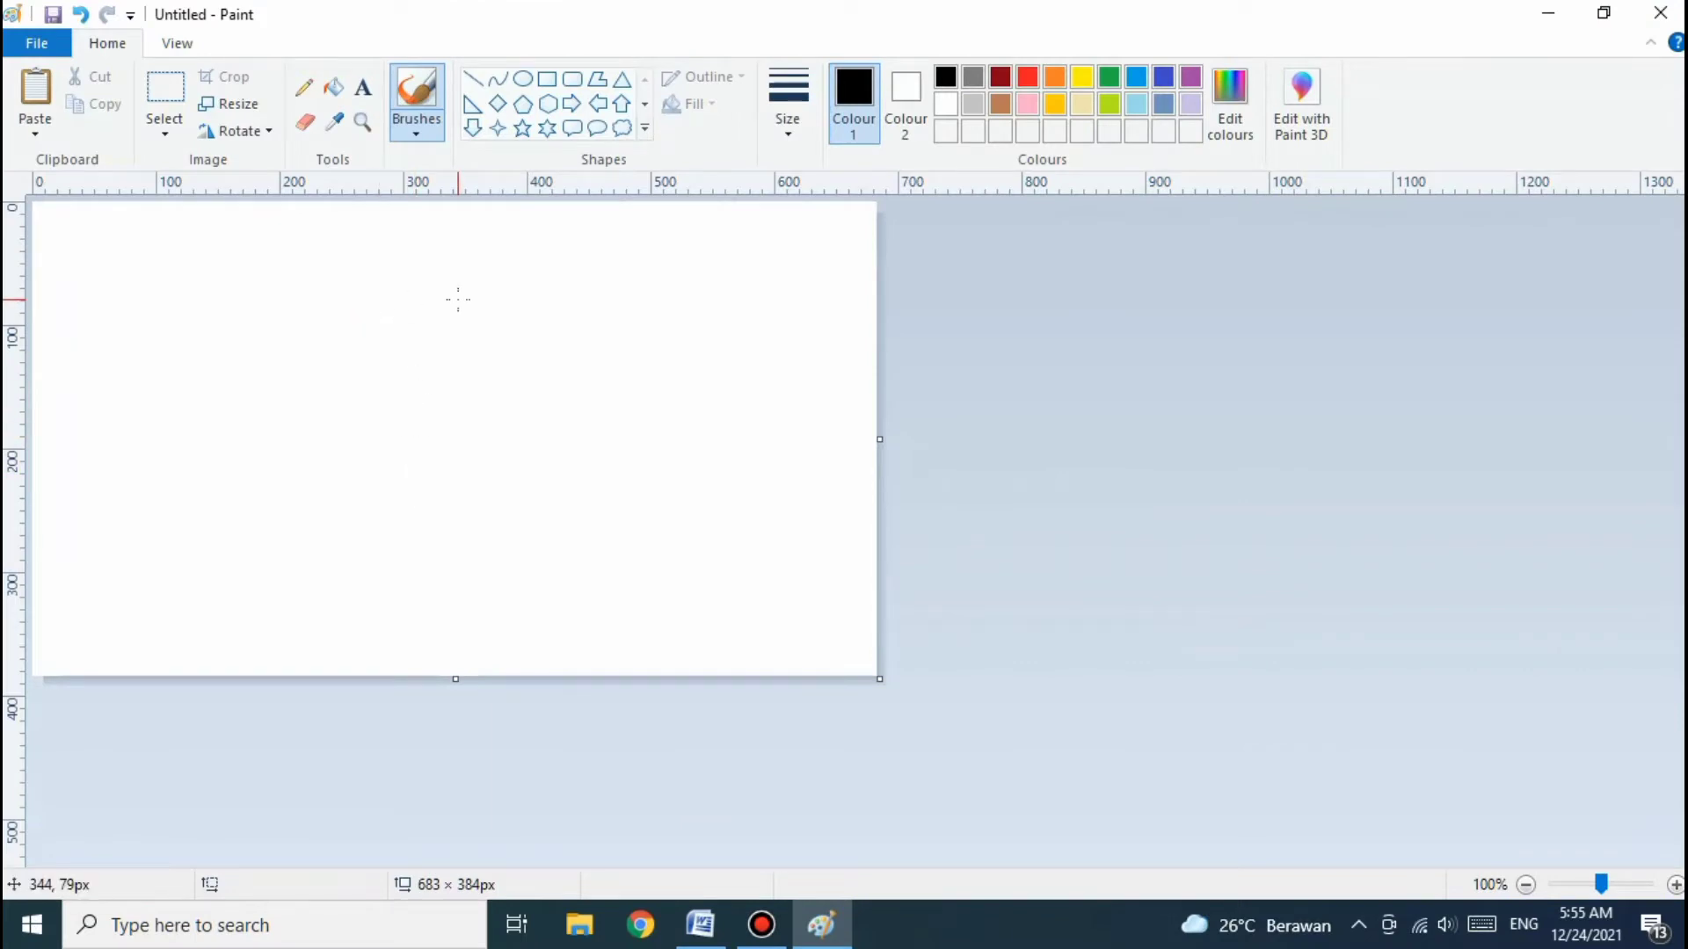
Step: Paste the captured desktop screenshot into Paint and move the restored window so the Word document shows beside it
{"action": "key", "text": "ctrl+v"}
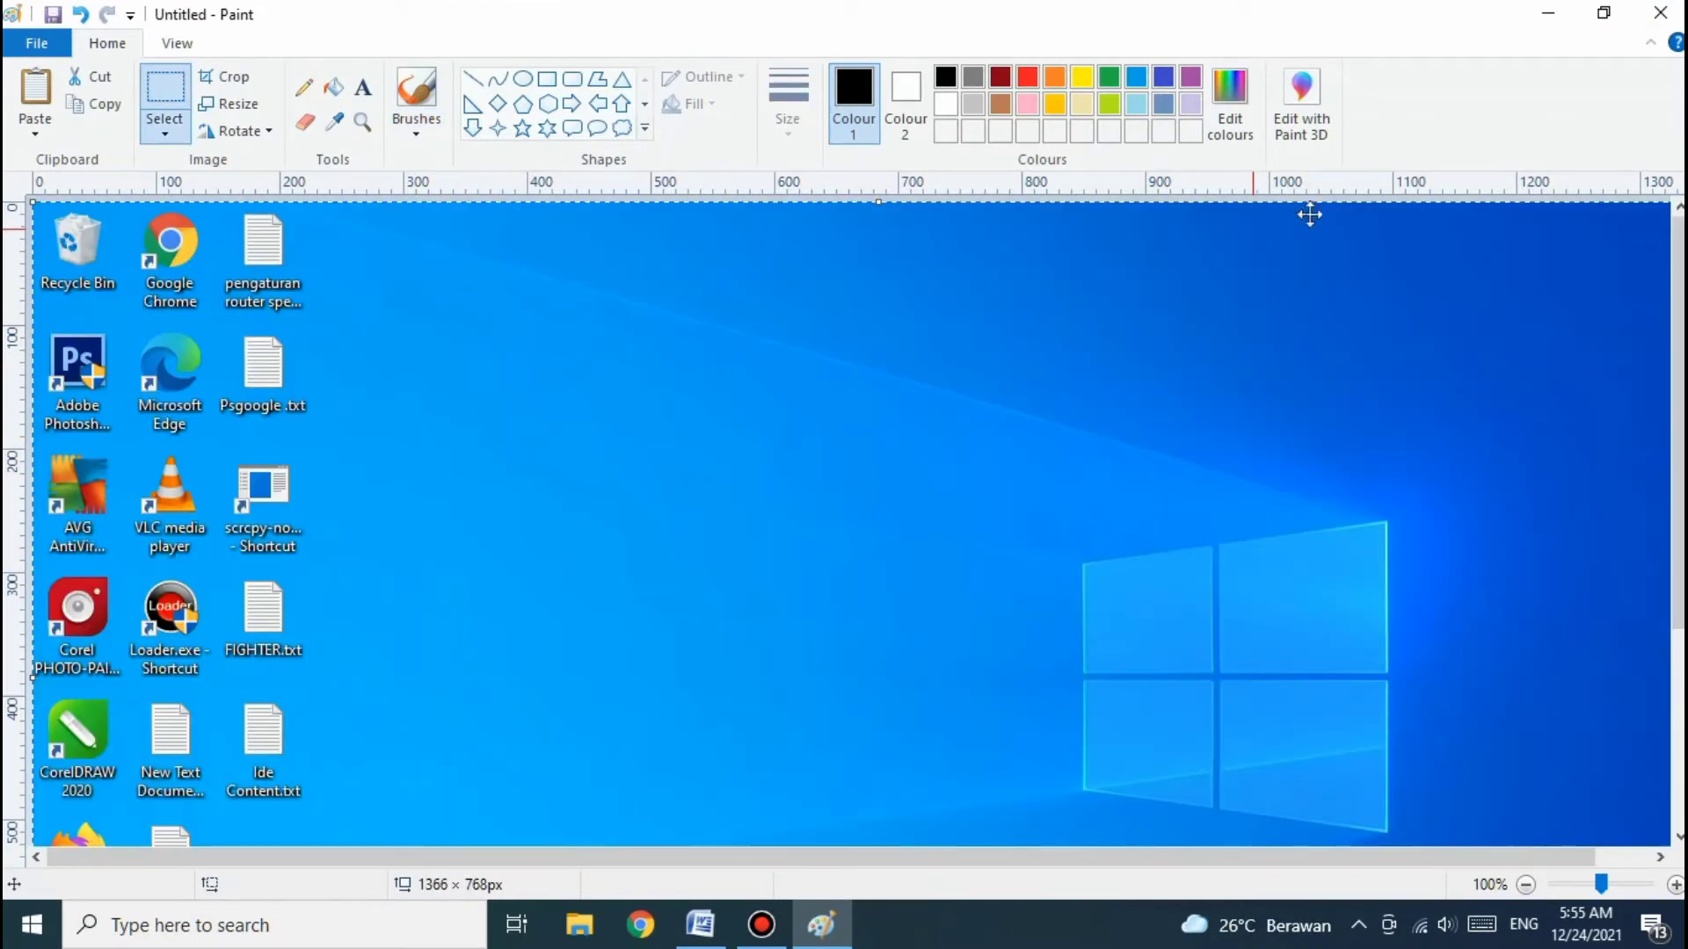
{"action": "scroll", "coordinate": [1287, 299], "scroll_direction": "down", "scroll_amount": 1}
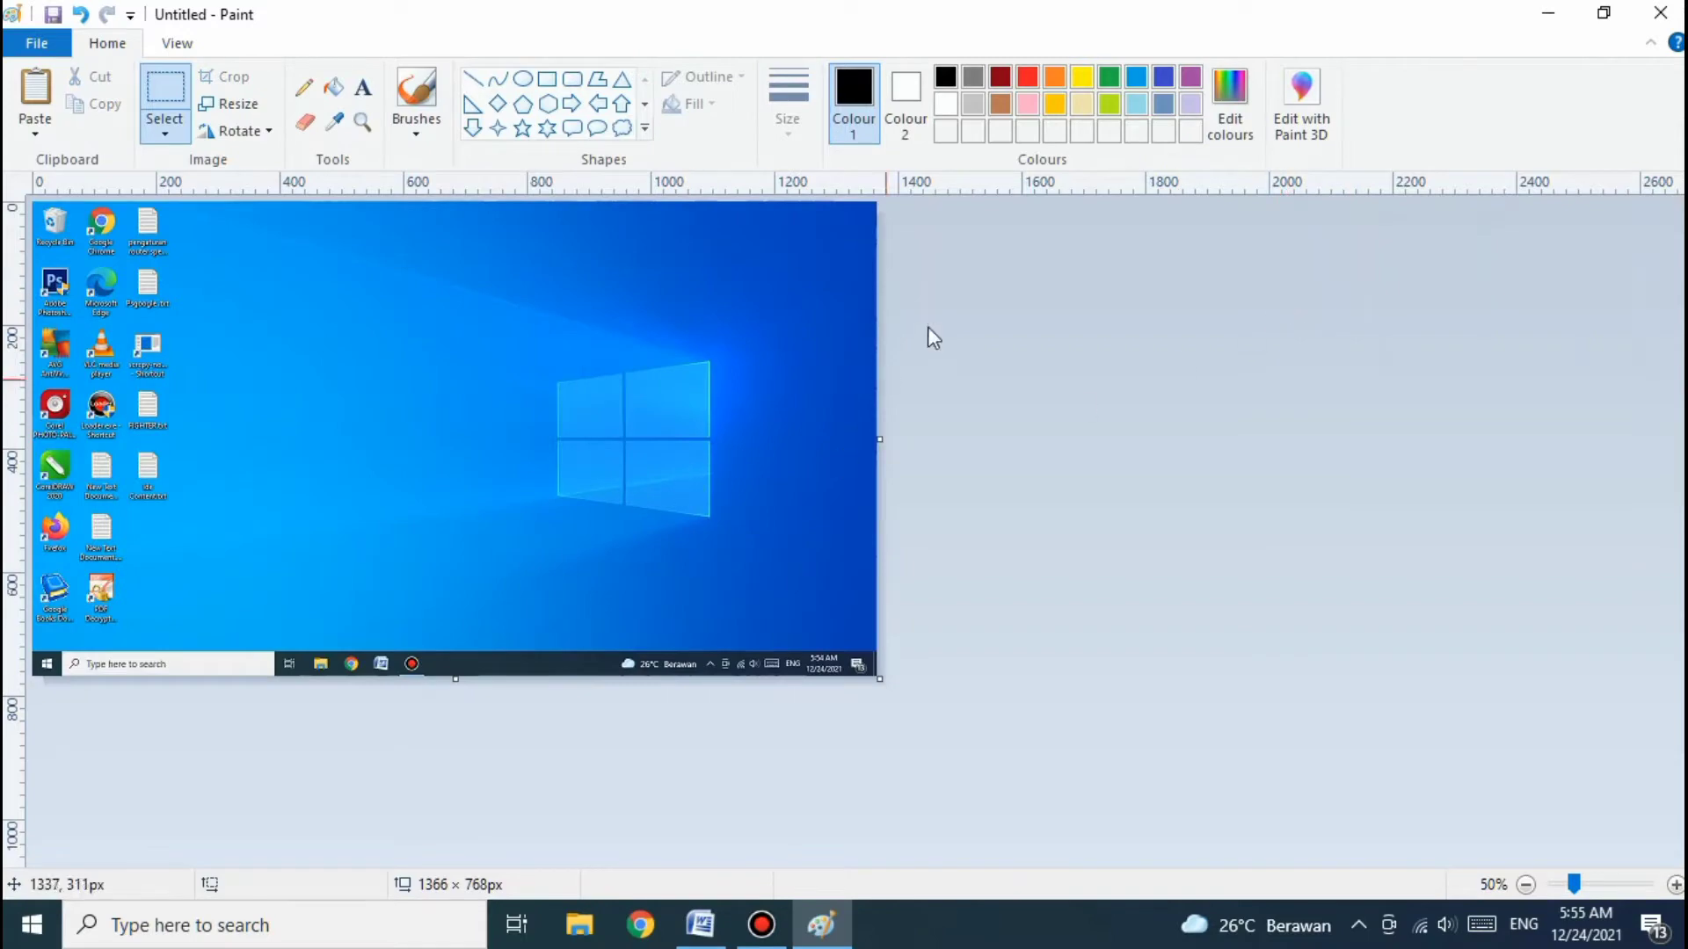
{"action": "left_click", "coordinate": [1603, 12]}
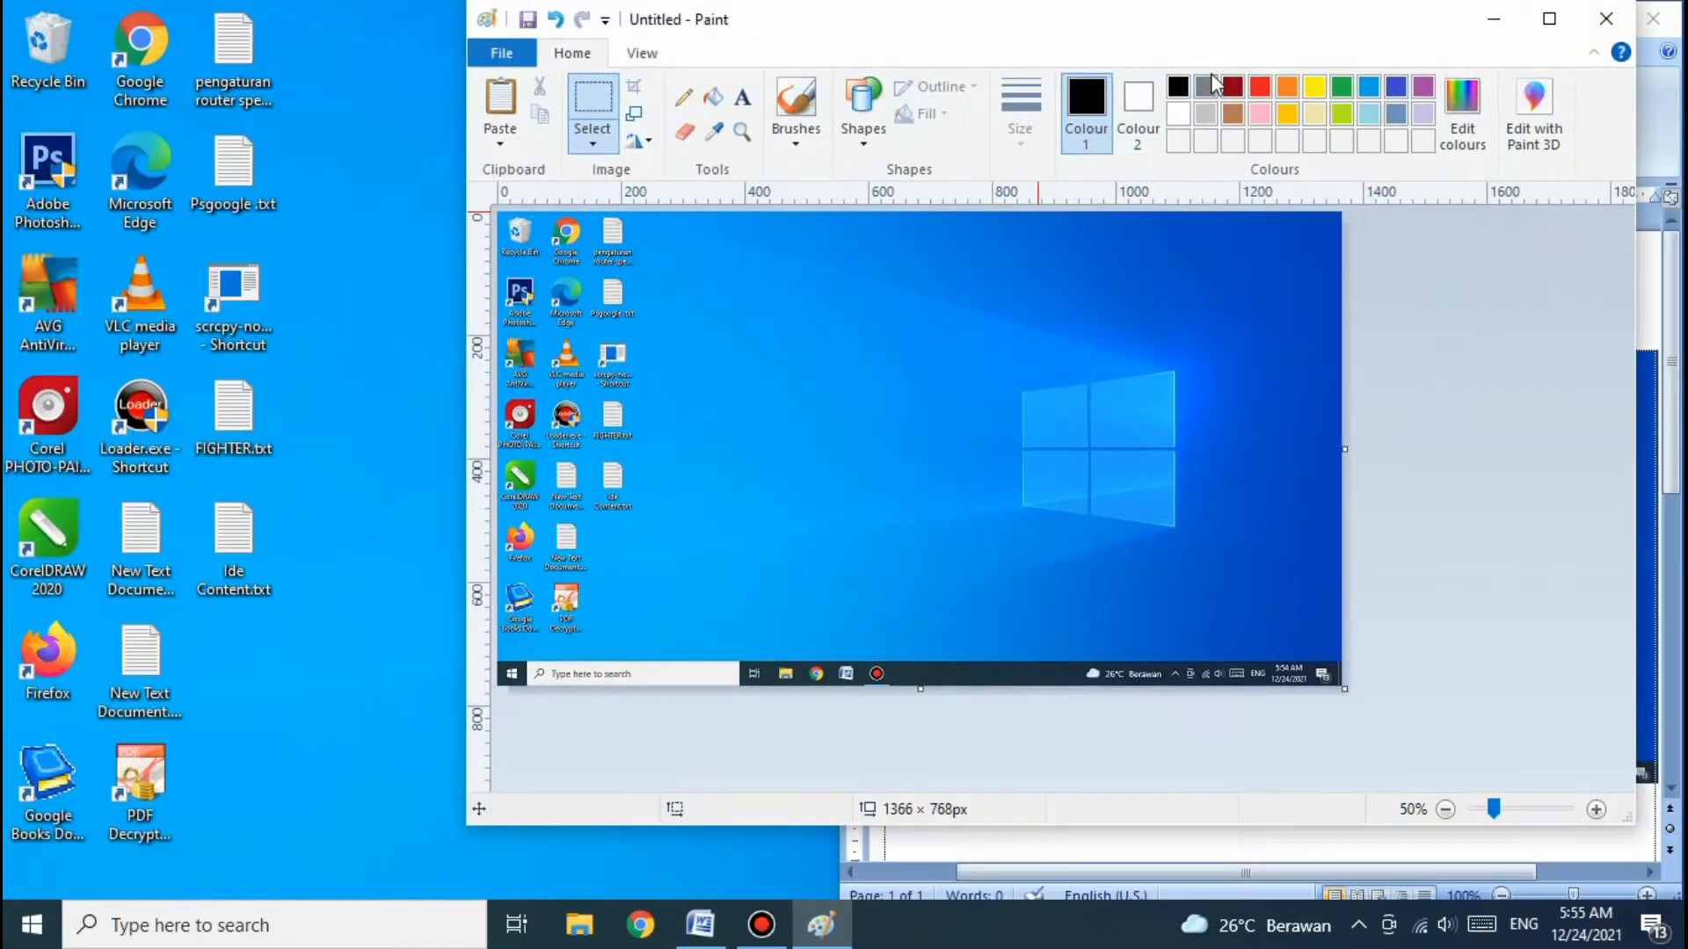
{"action": "mouse_move", "coordinate": [1308, 25]}
{"action": "left_mouse_down"}
{"action": "mouse_move", "coordinate": [1017, 38]}
{"action": "mouse_move", "coordinate": [872, 81]}
{"action": "left_mouse_up"}
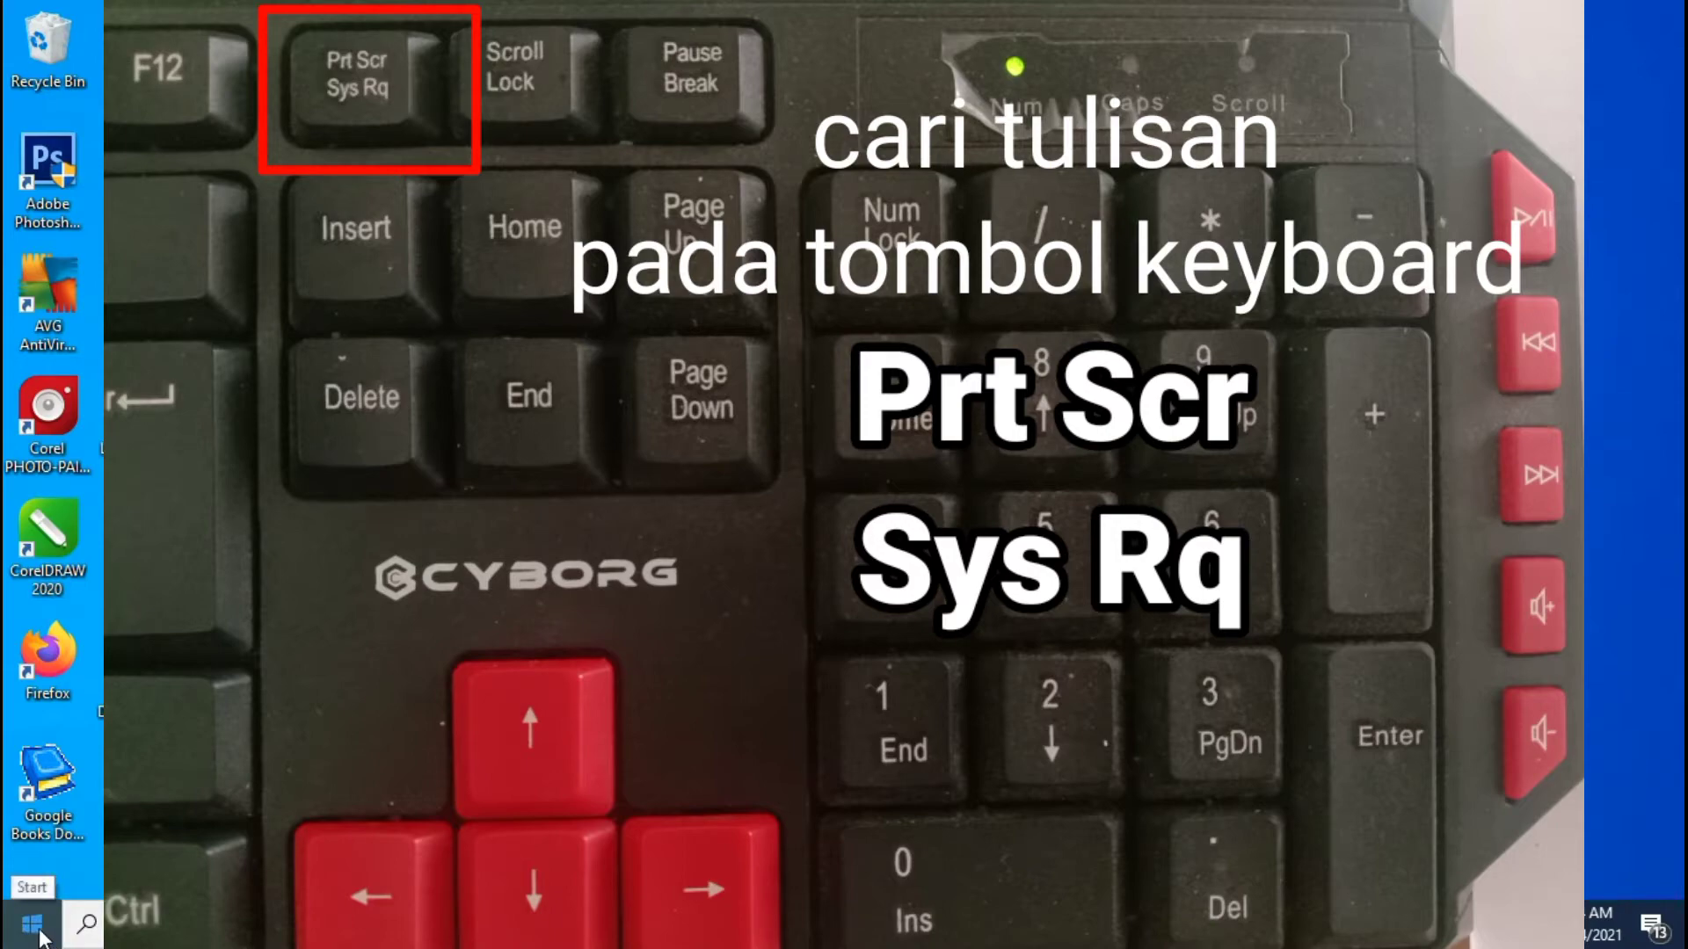
{"action": "left_click", "coordinate": [39, 937]}
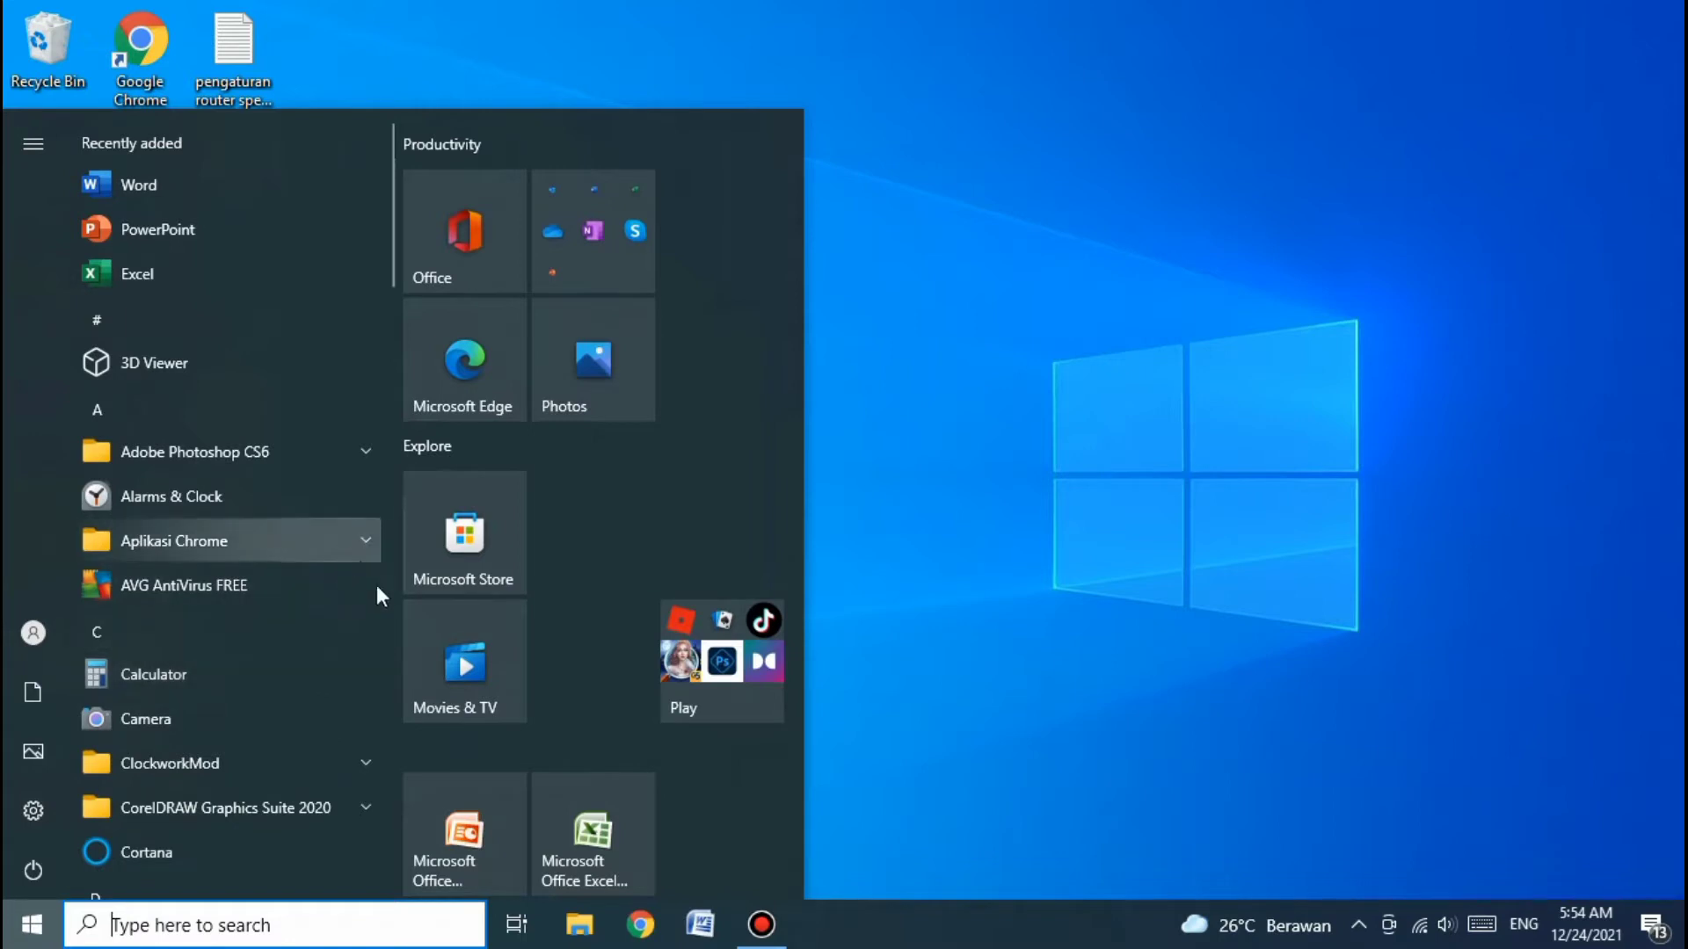
{"action": "left_click", "coordinate": [996, 800]}
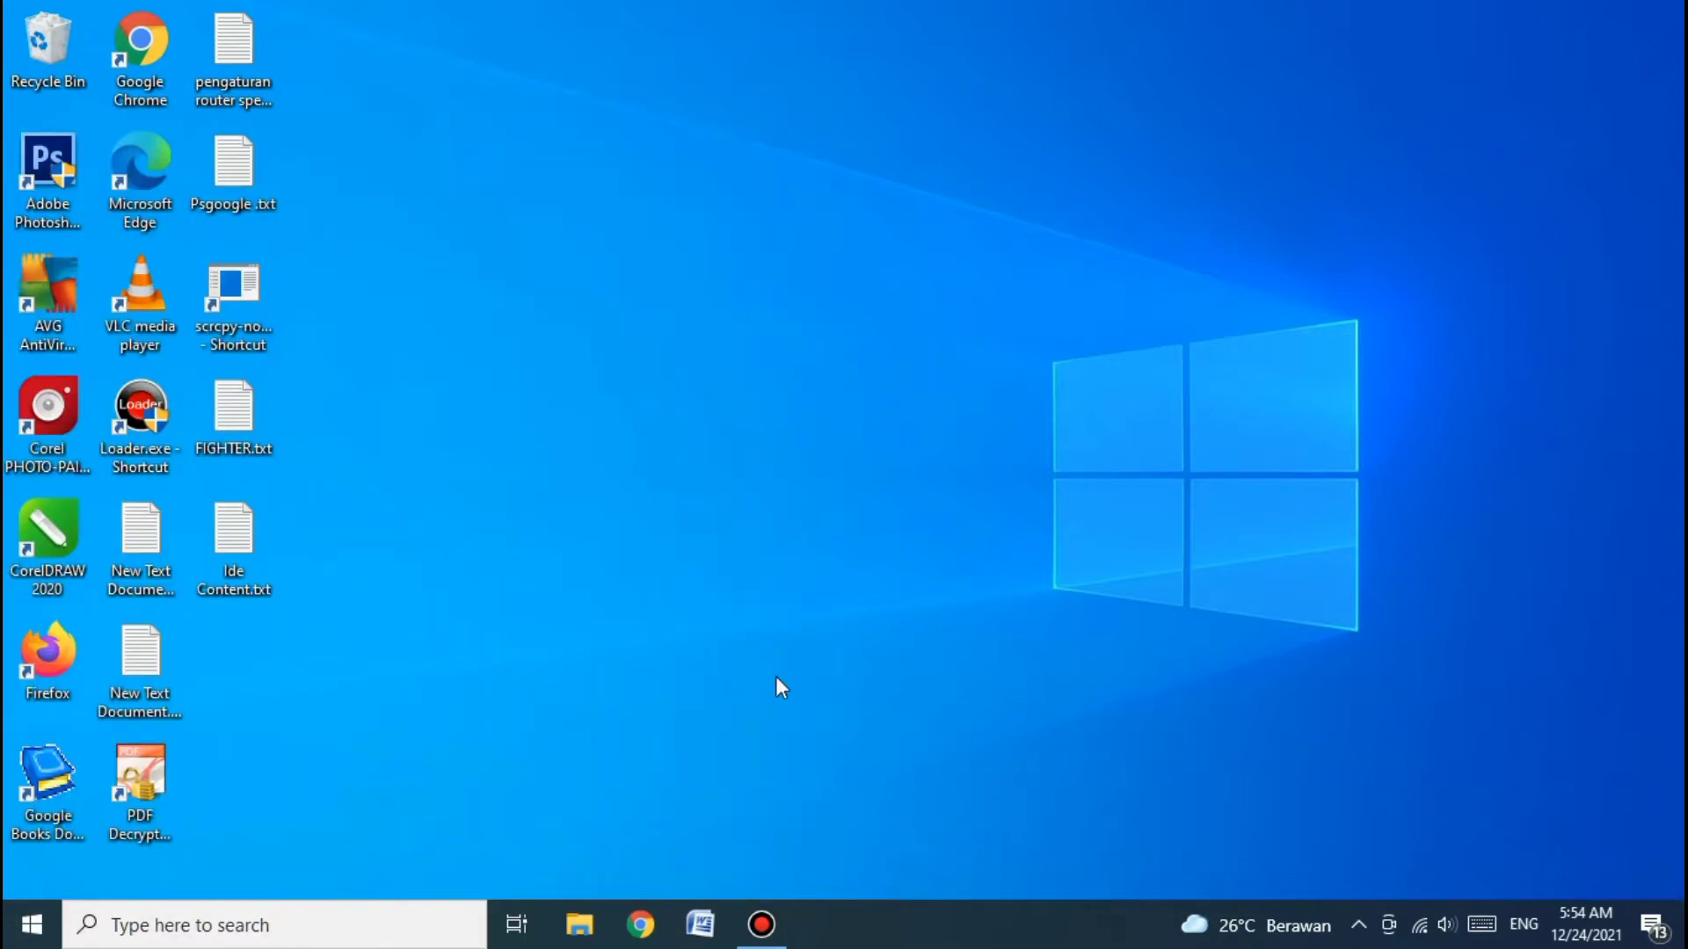
Step: Open Word with a blank document and set the page zoom to 100%
{"action": "left_click", "coordinate": [703, 923]}
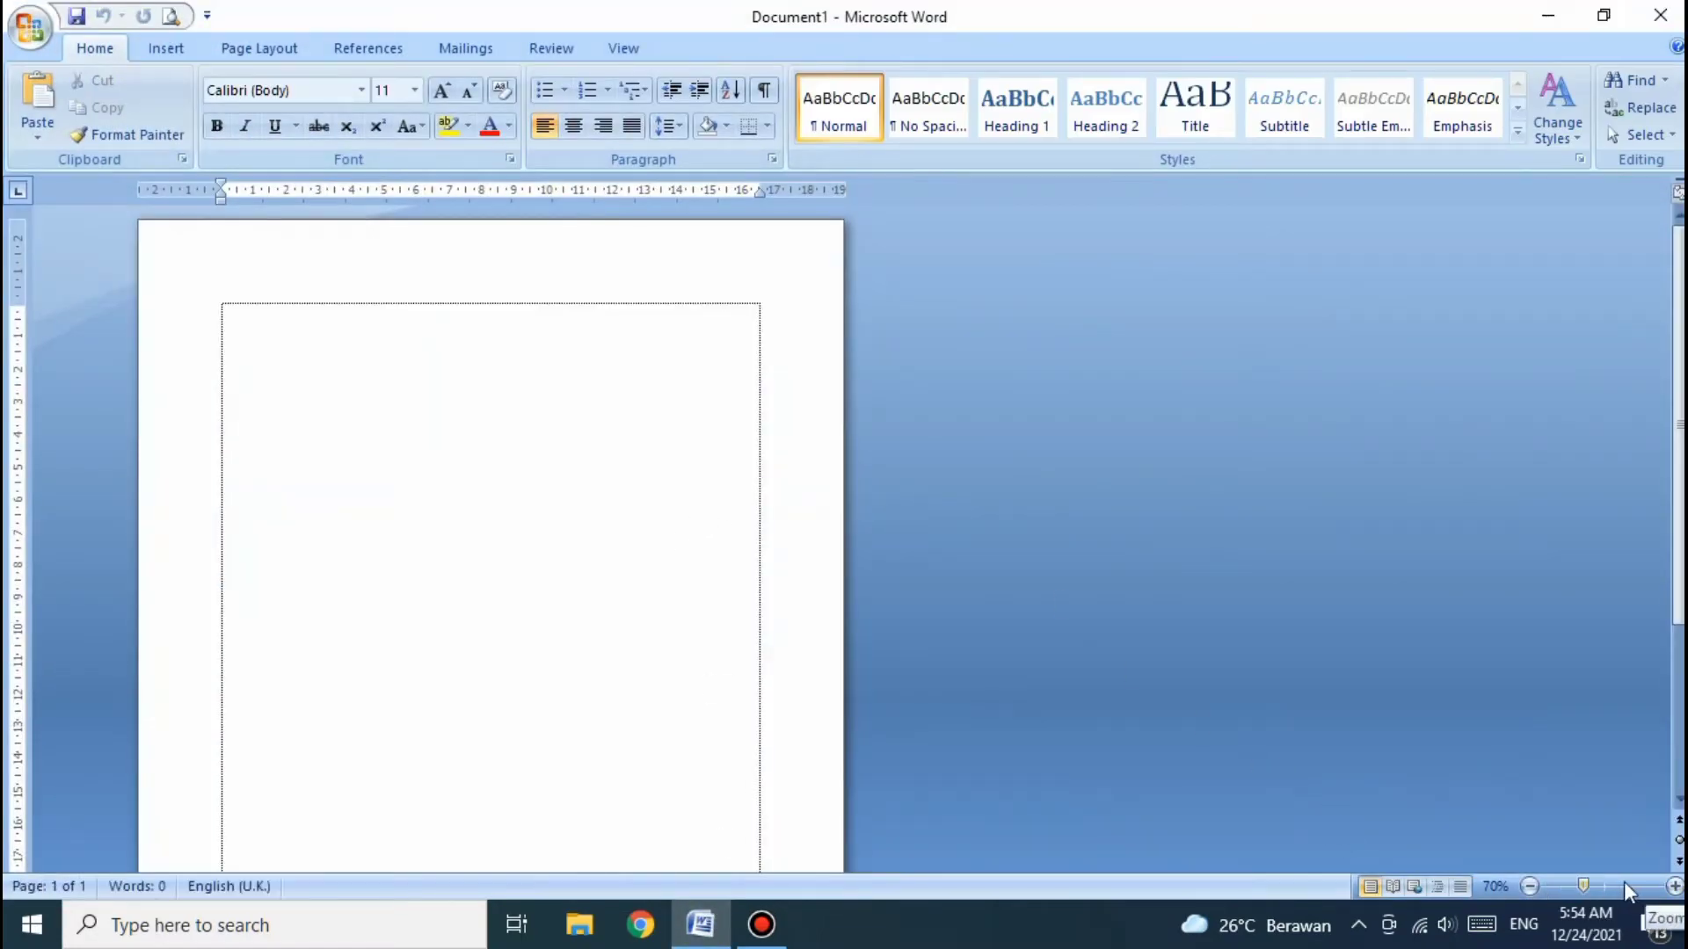
{"action": "left_click", "coordinate": [1674, 886]}
{"action": "left_click", "coordinate": [1675, 886]}
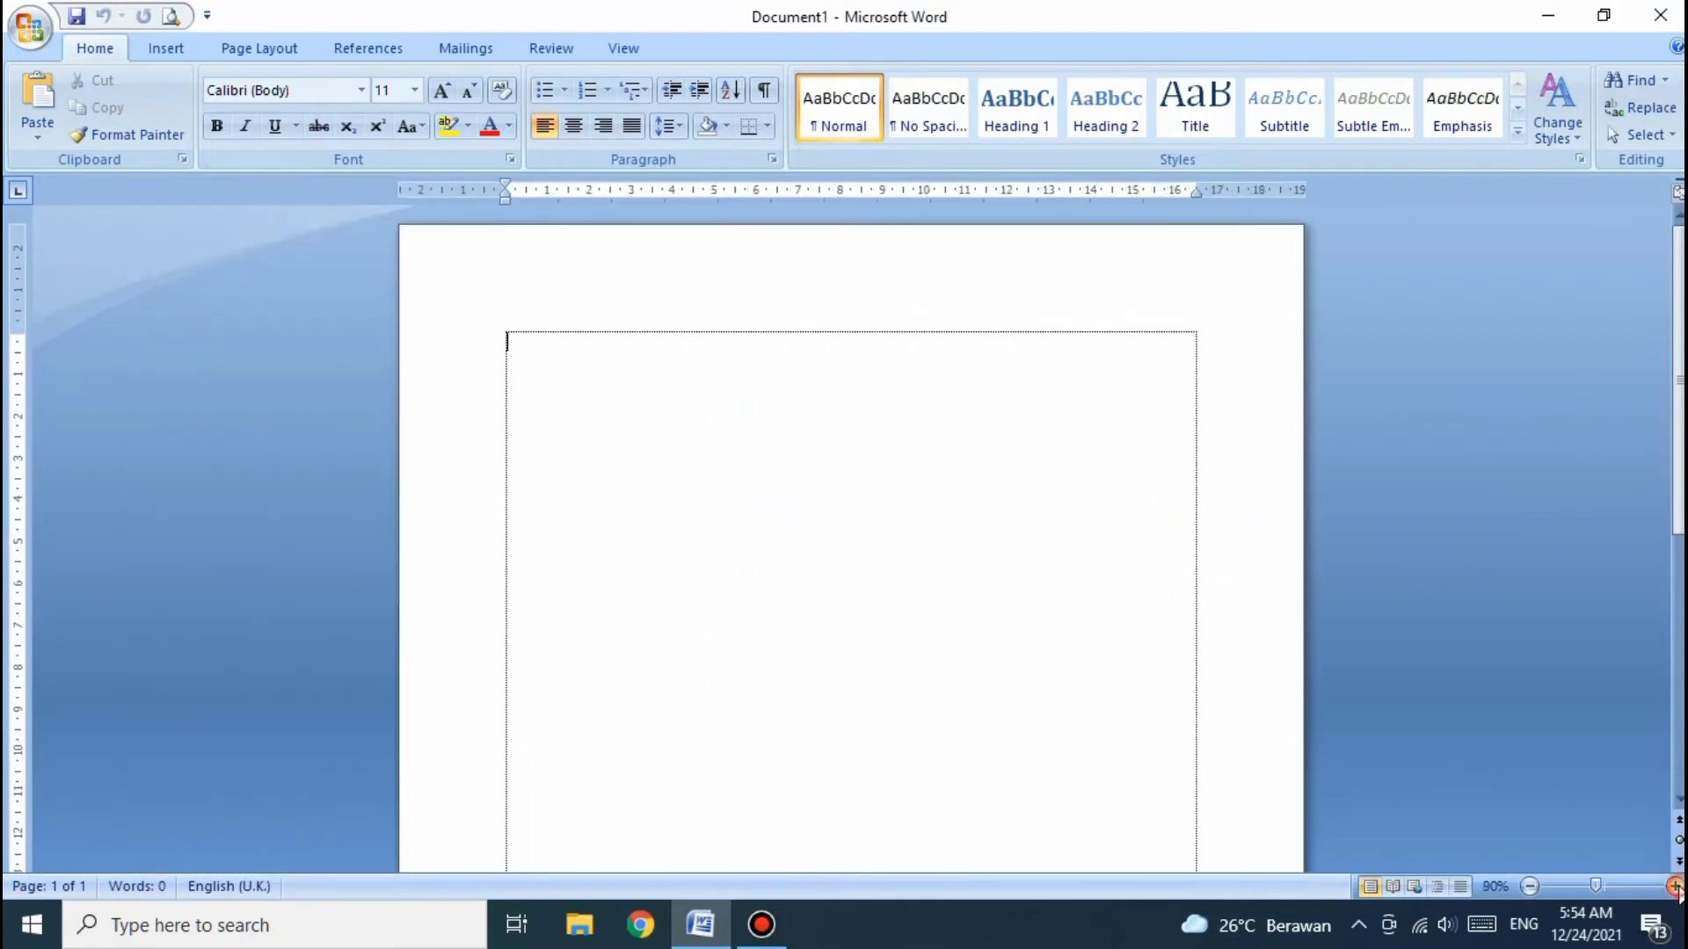
{"action": "left_click", "coordinate": [1675, 886]}
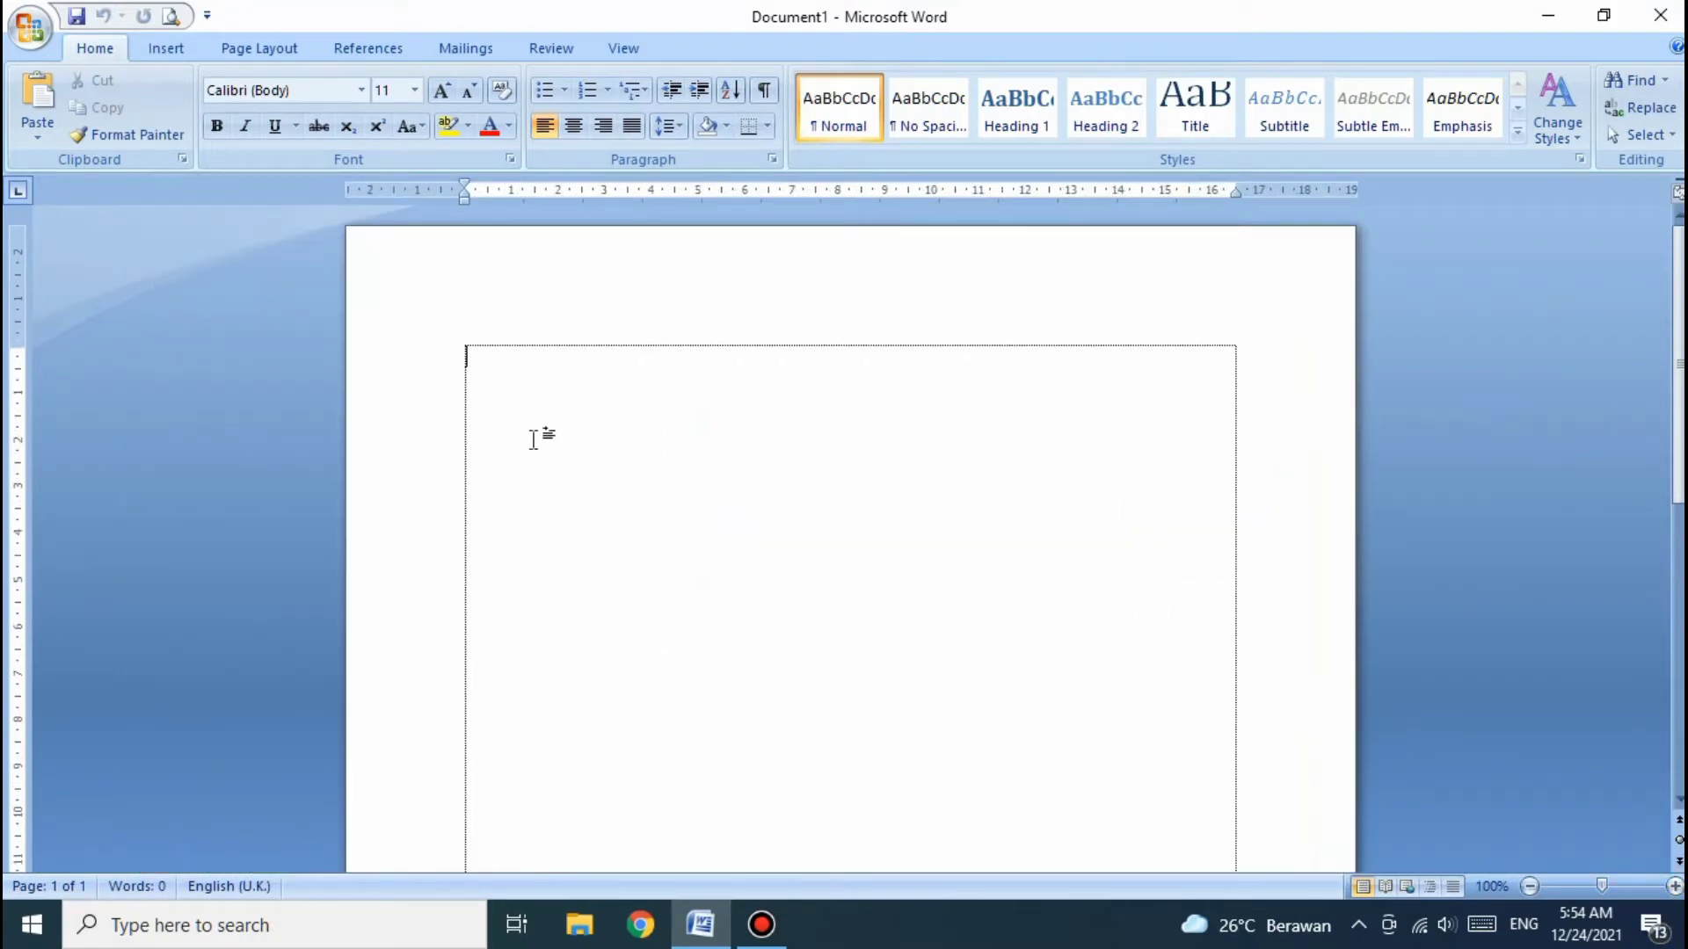
Step: Paste the captured desktop screenshot at the start of the document and restore the Word window to its smaller size
{"action": "right_click", "coordinate": [481, 358]}
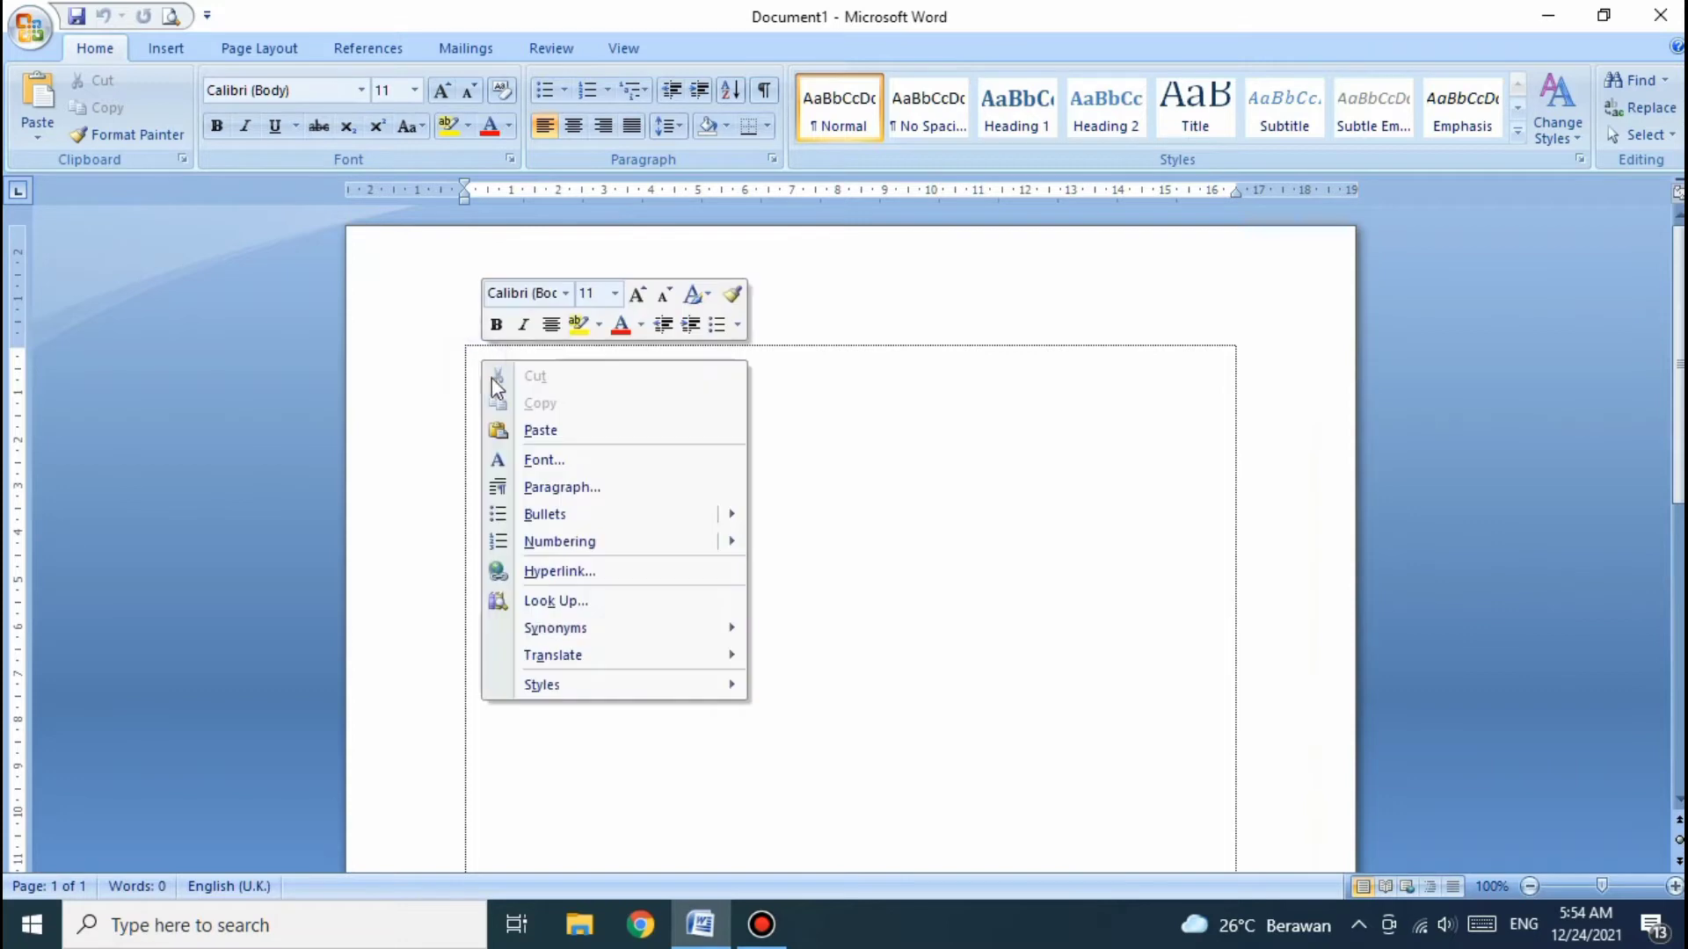
{"action": "left_click", "coordinate": [543, 431]}
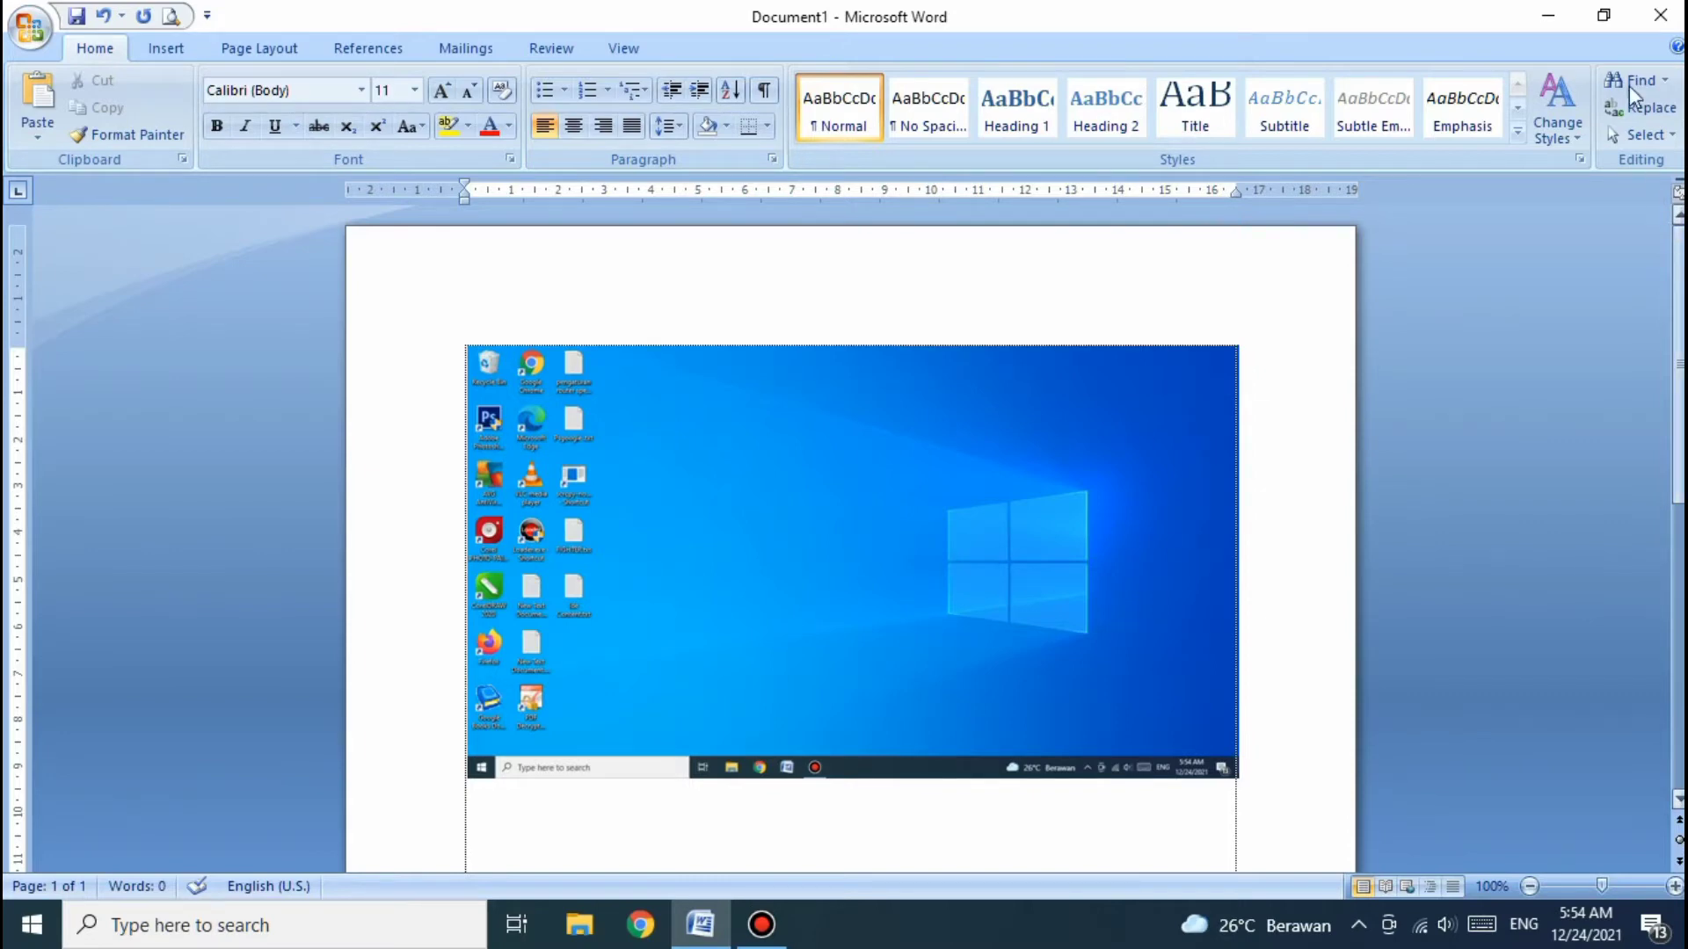
{"action": "left_click", "coordinate": [1603, 15]}
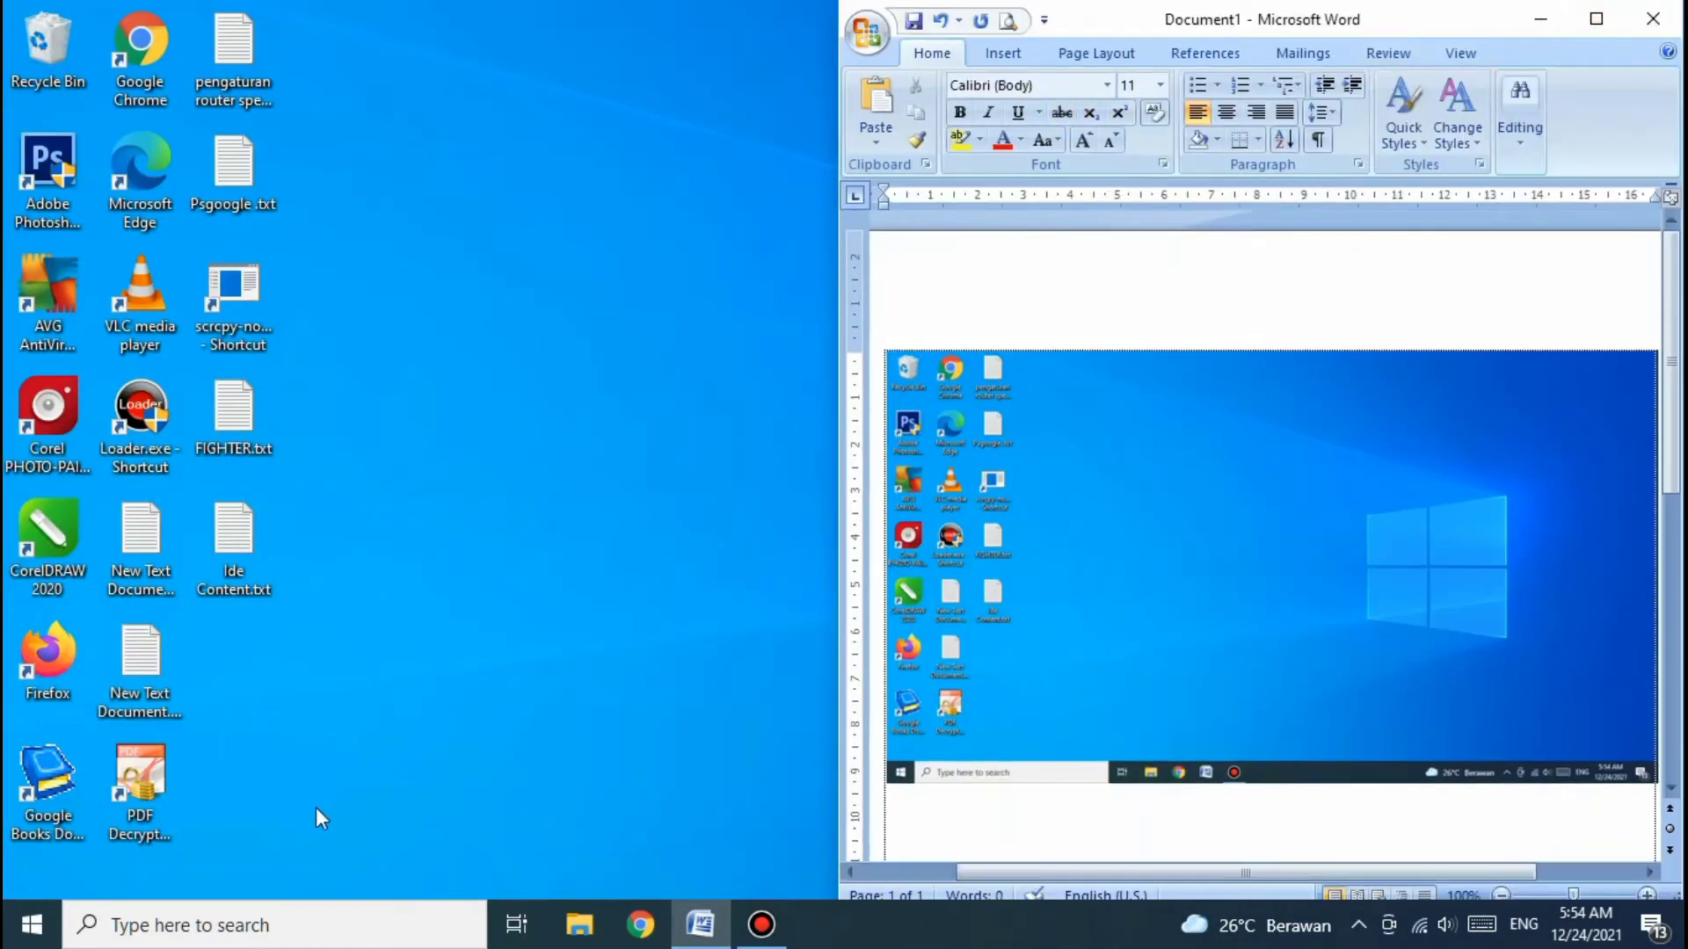
Step: Find the Windows Accessories folder among the installed apps and open Paint from it
{"action": "left_click", "coordinate": [9, 932]}
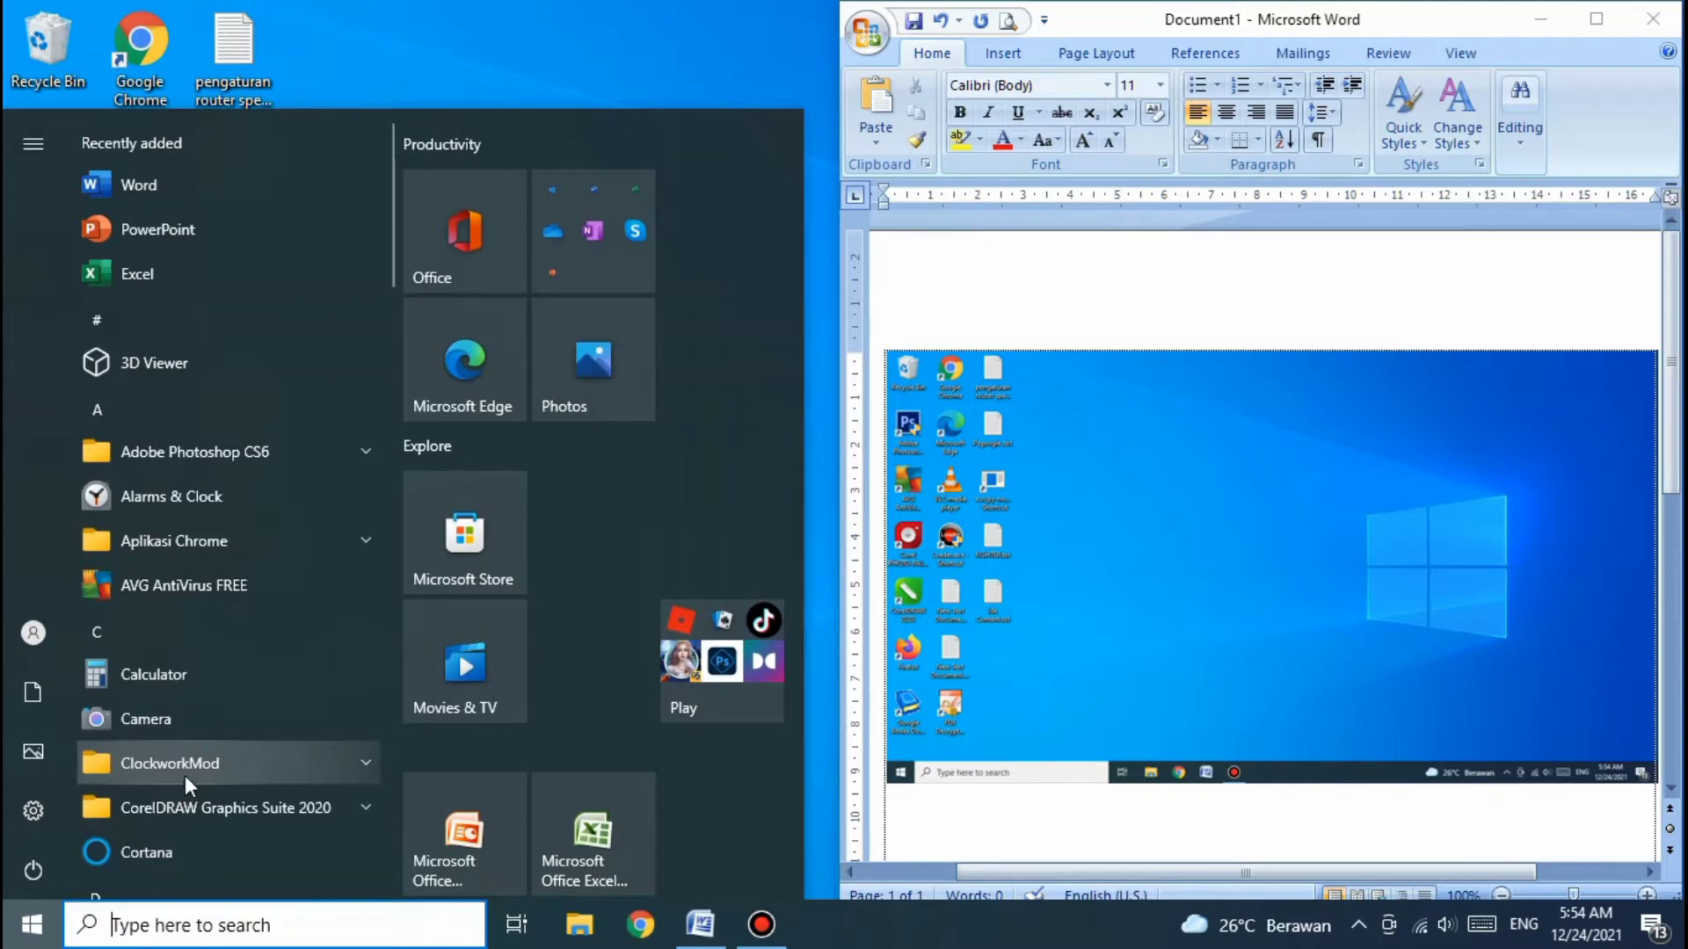
{"action": "scroll", "coordinate": [184, 775], "scroll_direction": "down", "scroll_amount": 8}
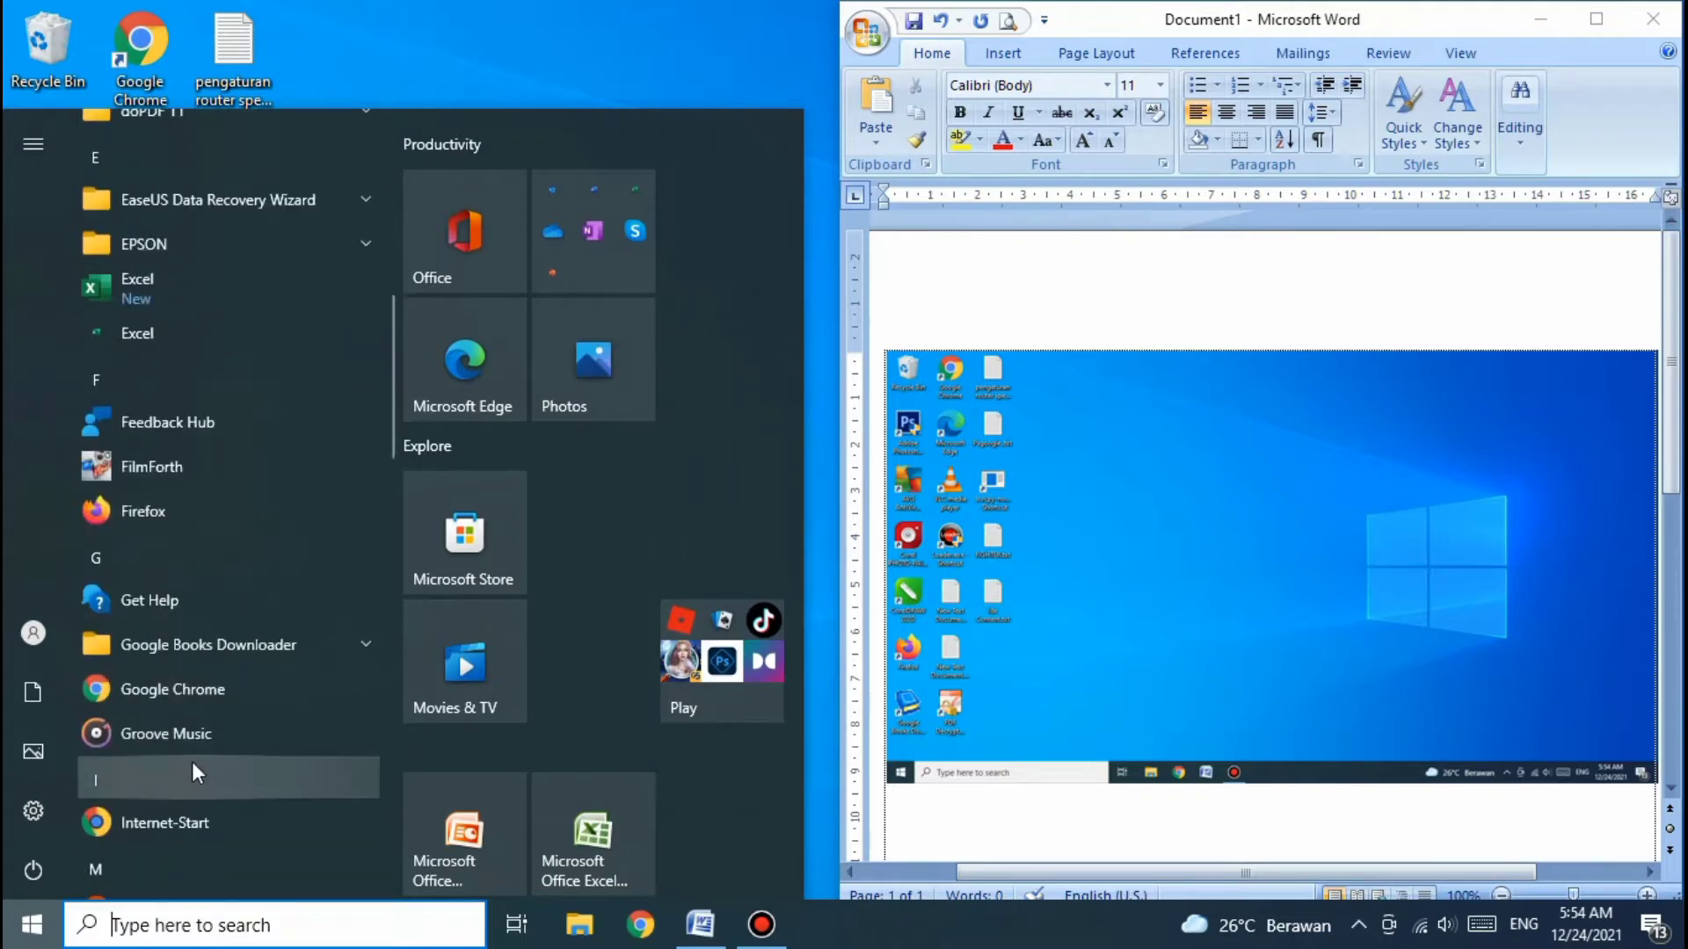
{"action": "scroll", "coordinate": [194, 776], "scroll_direction": "down", "scroll_amount": 8}
{"action": "scroll", "coordinate": [194, 760], "scroll_direction": "down", "scroll_amount": 8}
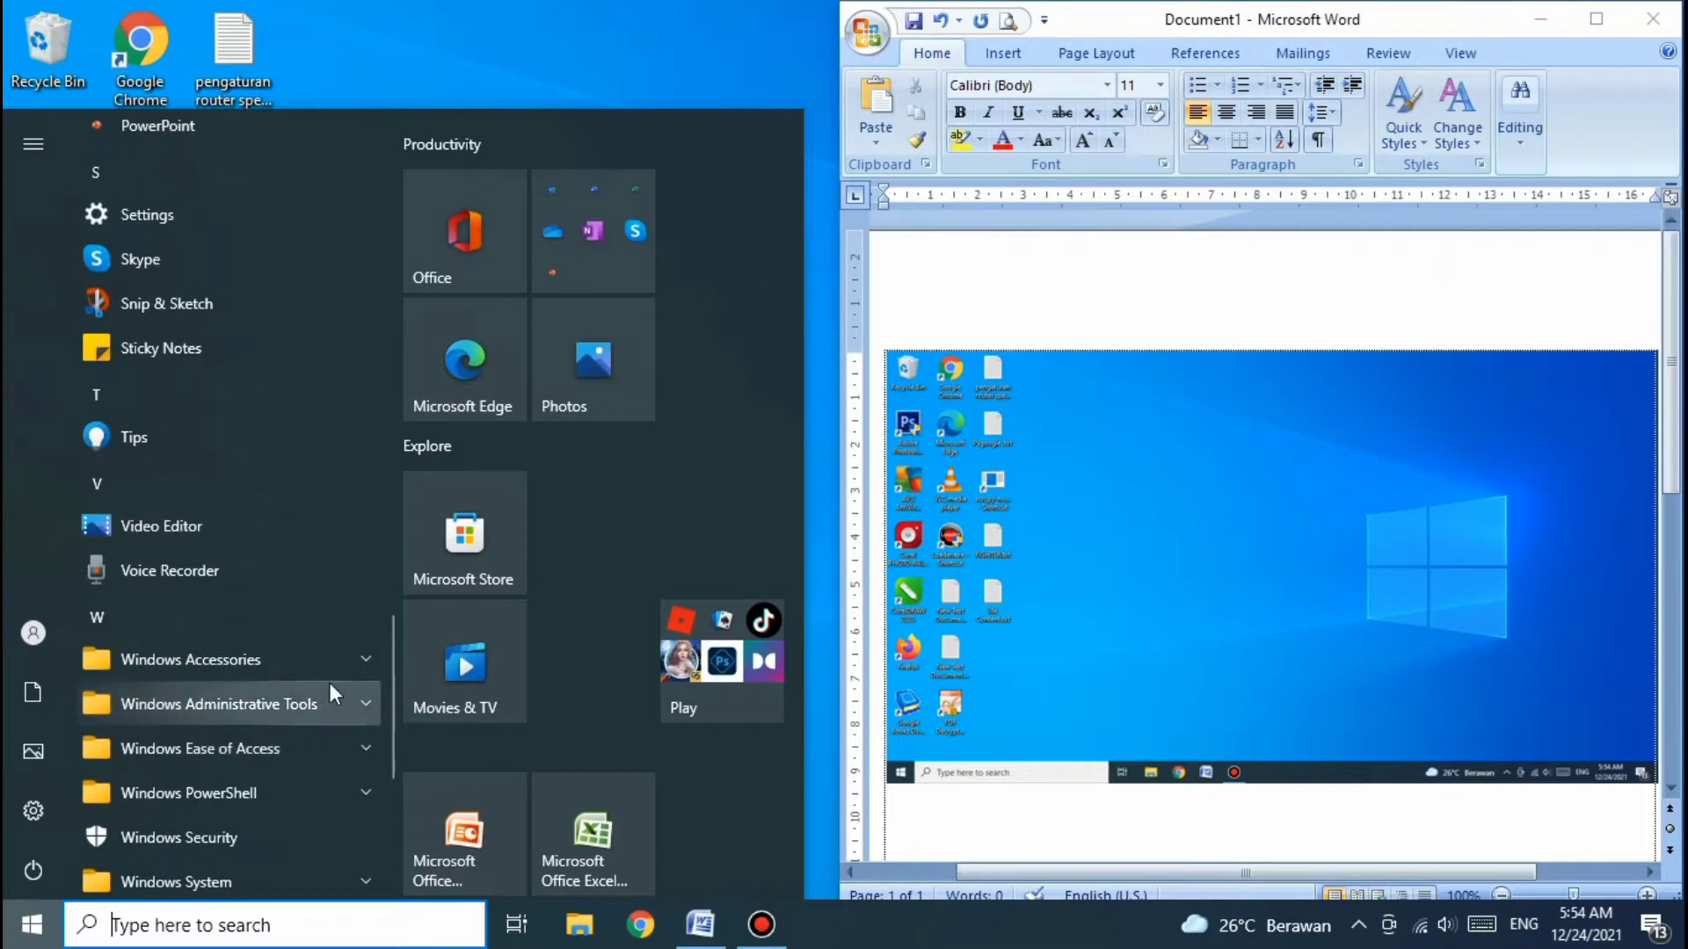
{"action": "scroll", "coordinate": [329, 682], "scroll_direction": "down", "scroll_amount": 4}
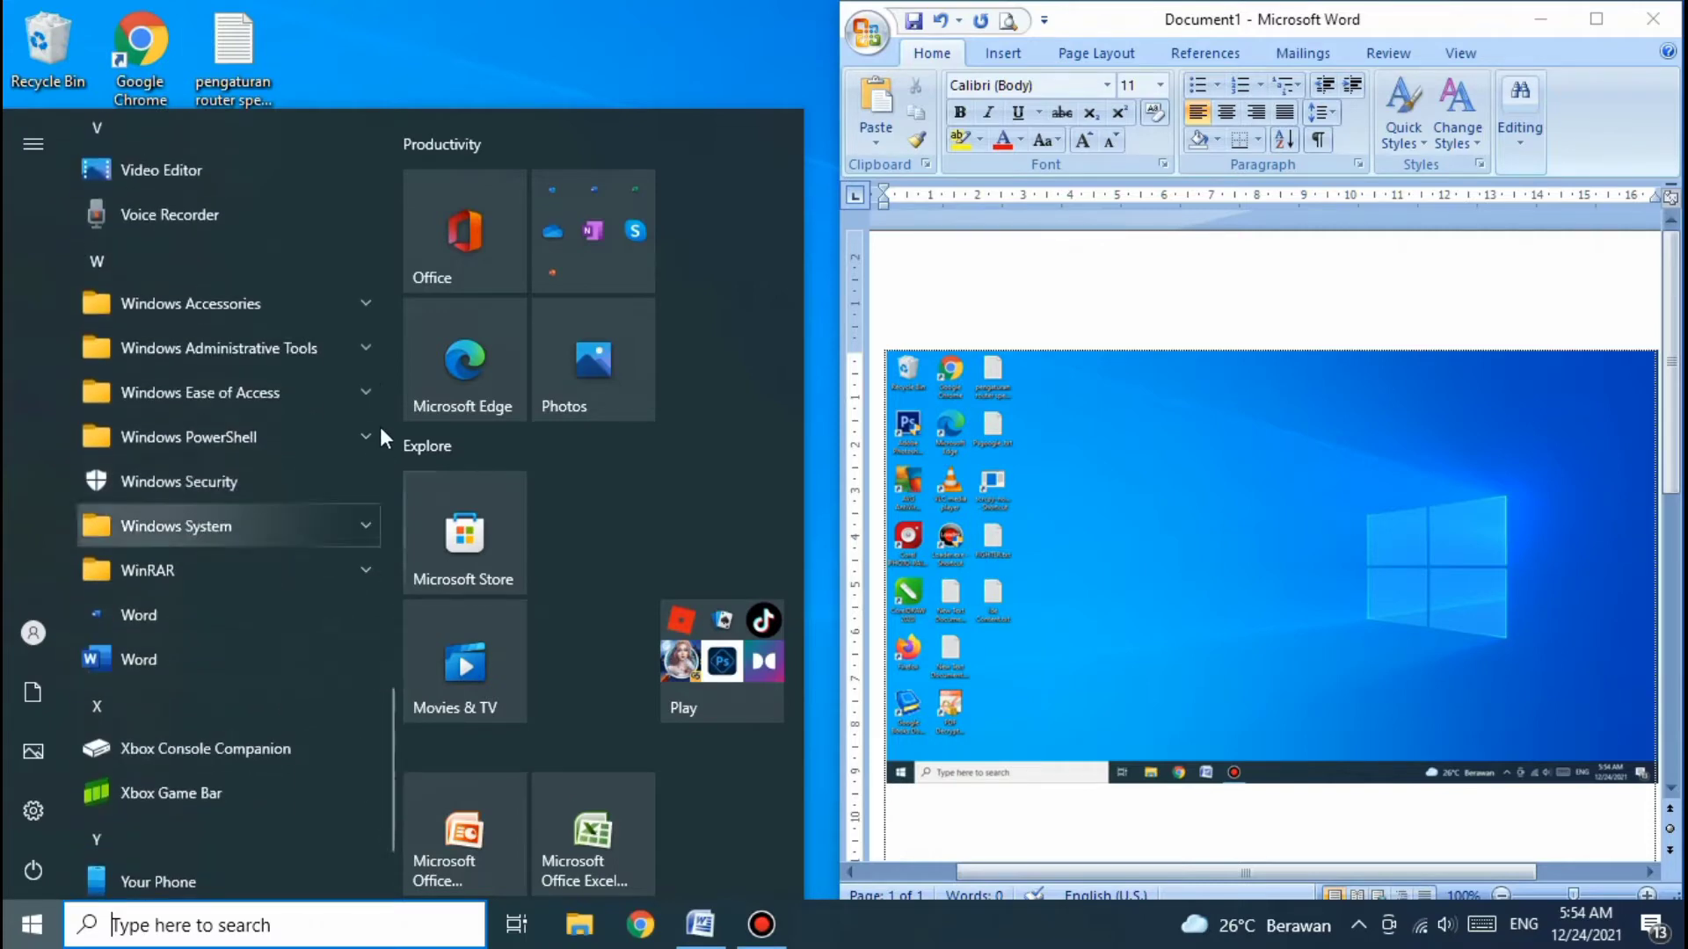
{"action": "left_click", "coordinate": [366, 303]}
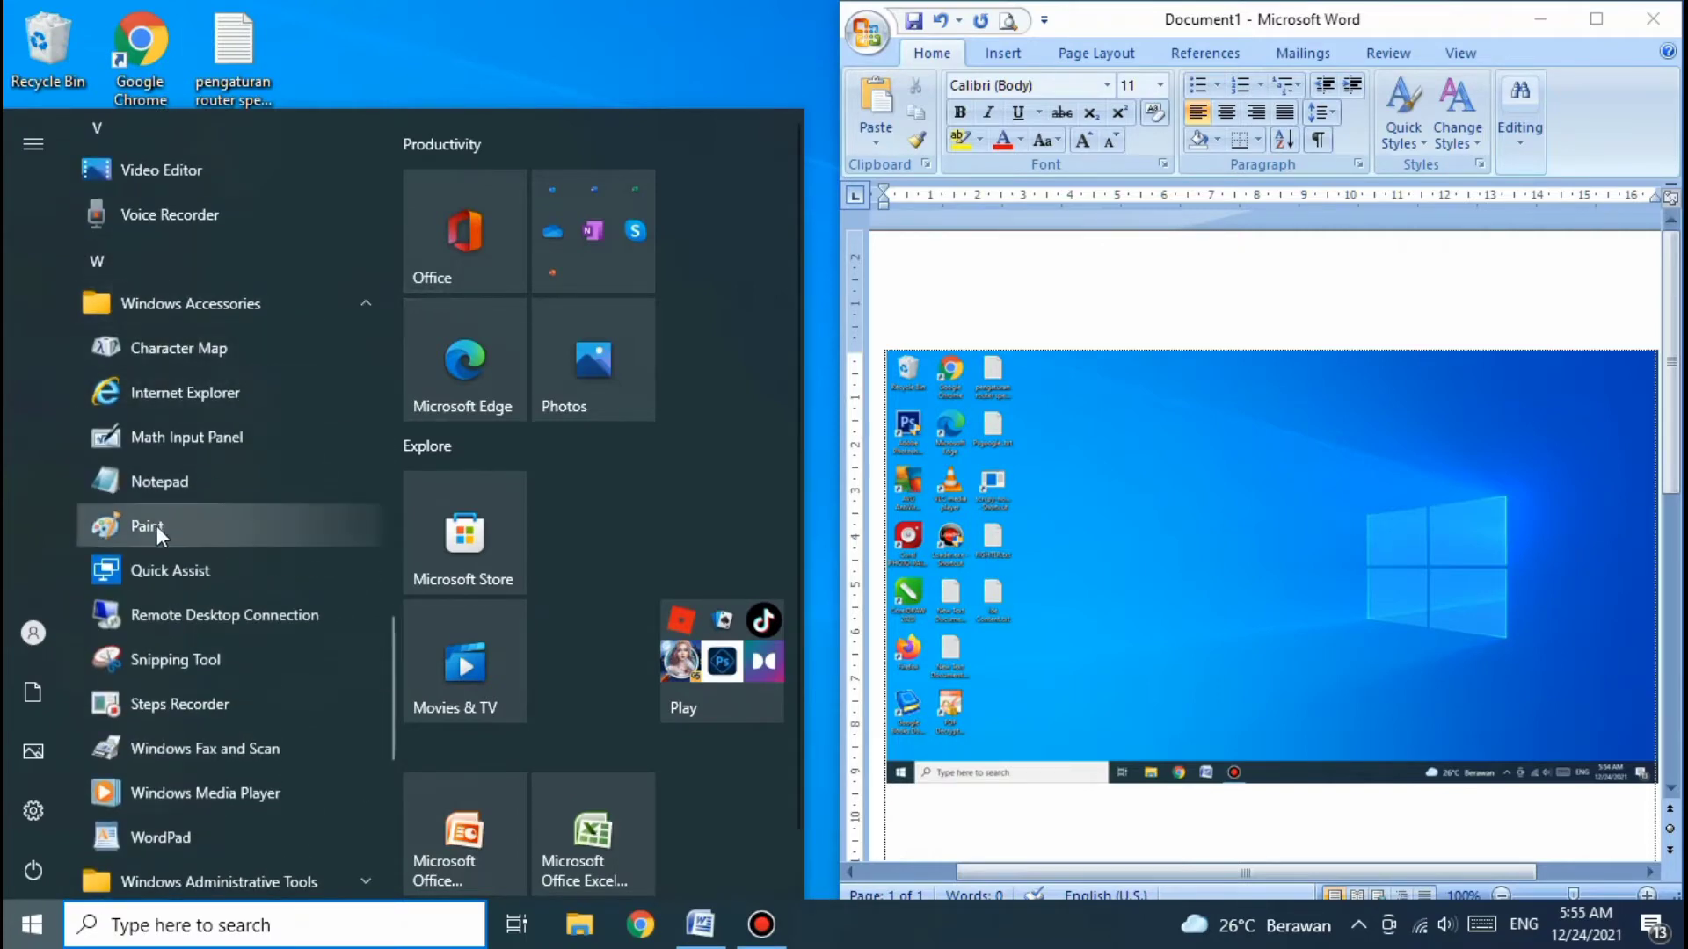
{"action": "left_click", "coordinate": [156, 526]}
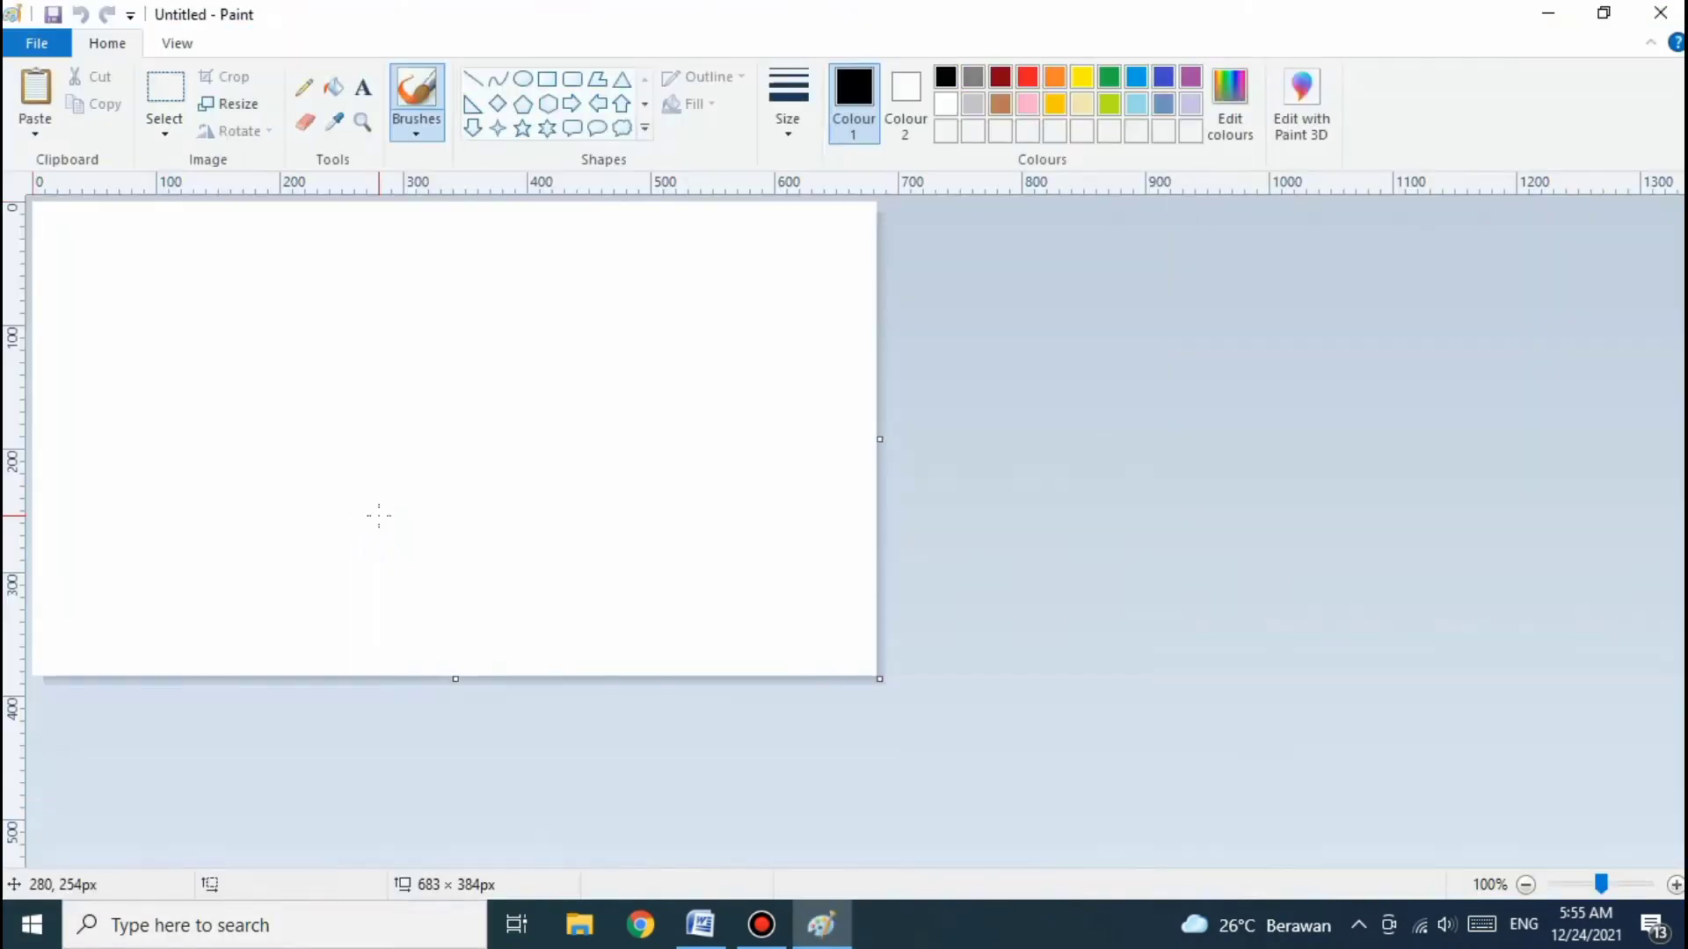
Step: Paste the desktop screenshot onto the blank canvas, zoom out to 50%, and move the restored Paint window beside the Word document
{"action": "left_click", "coordinate": [376, 310]}
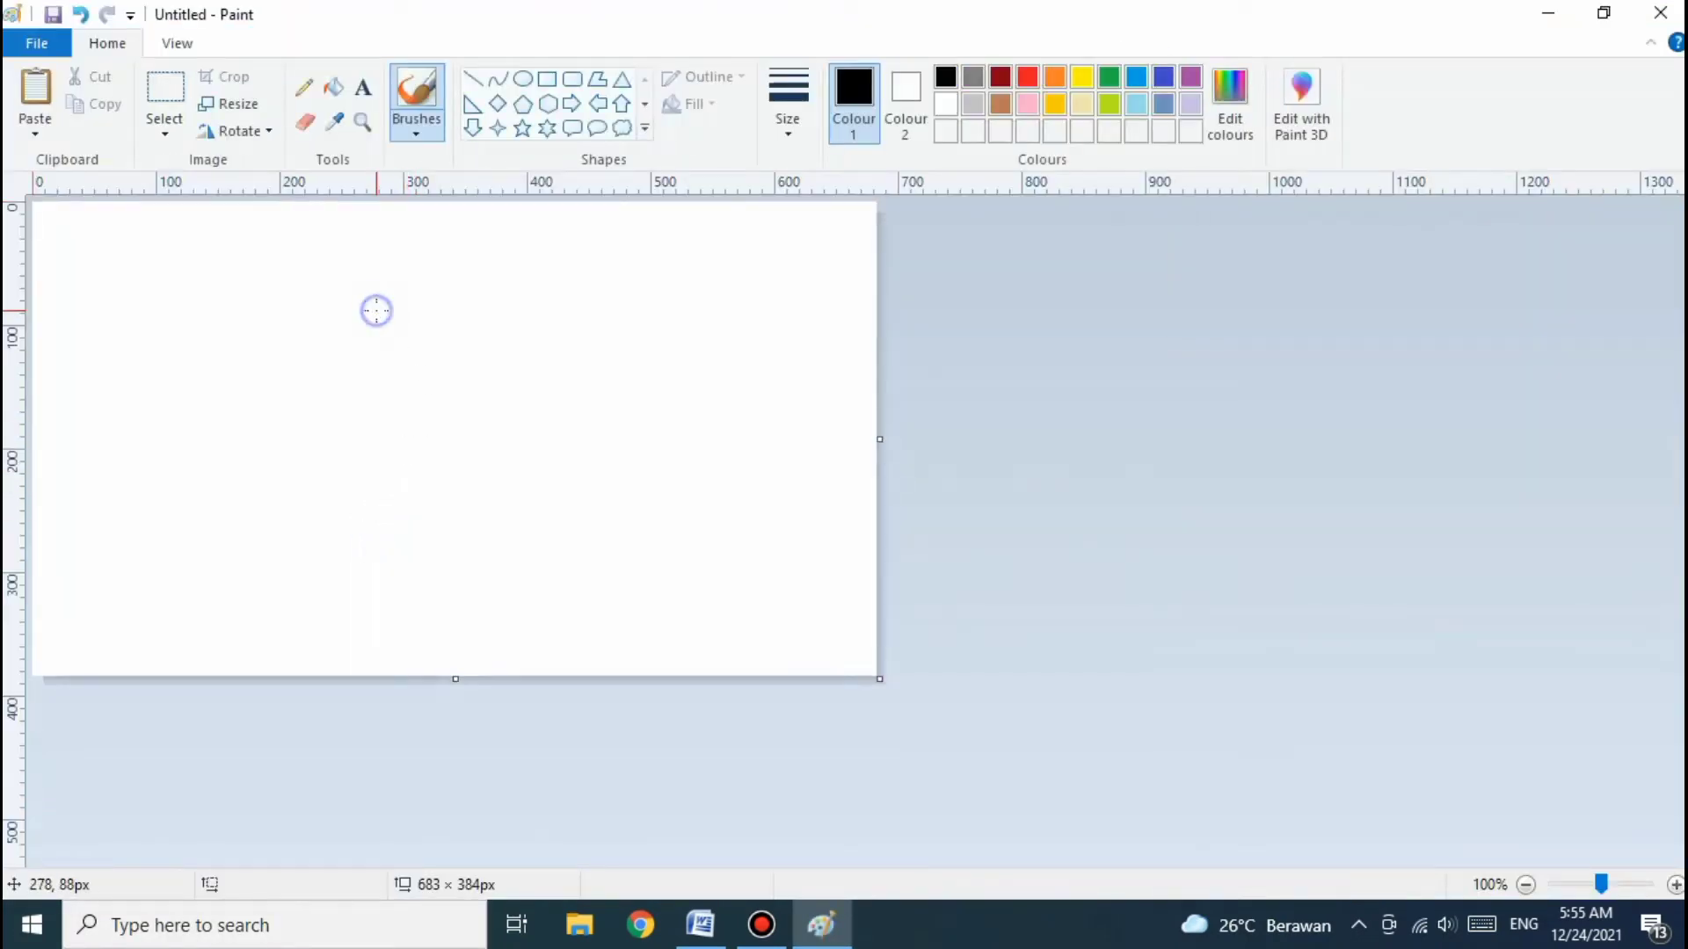
{"action": "key", "text": "ctrl+v"}
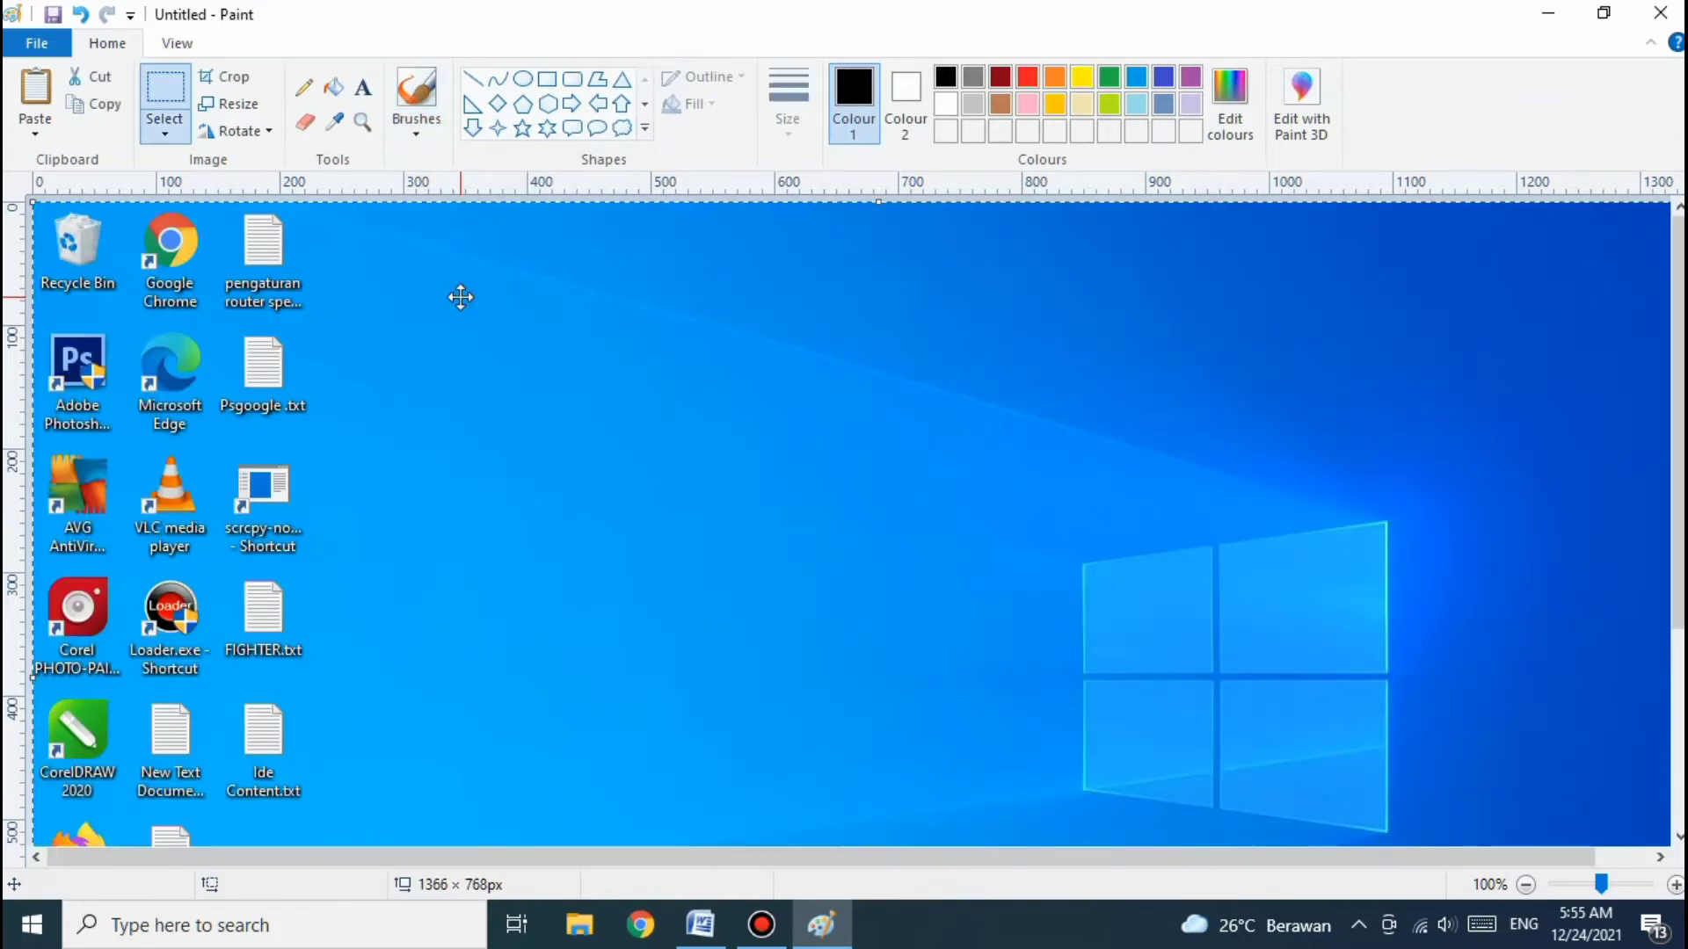
{"action": "scroll", "coordinate": [1285, 288], "scroll_direction": "down", "scroll_amount": 1}
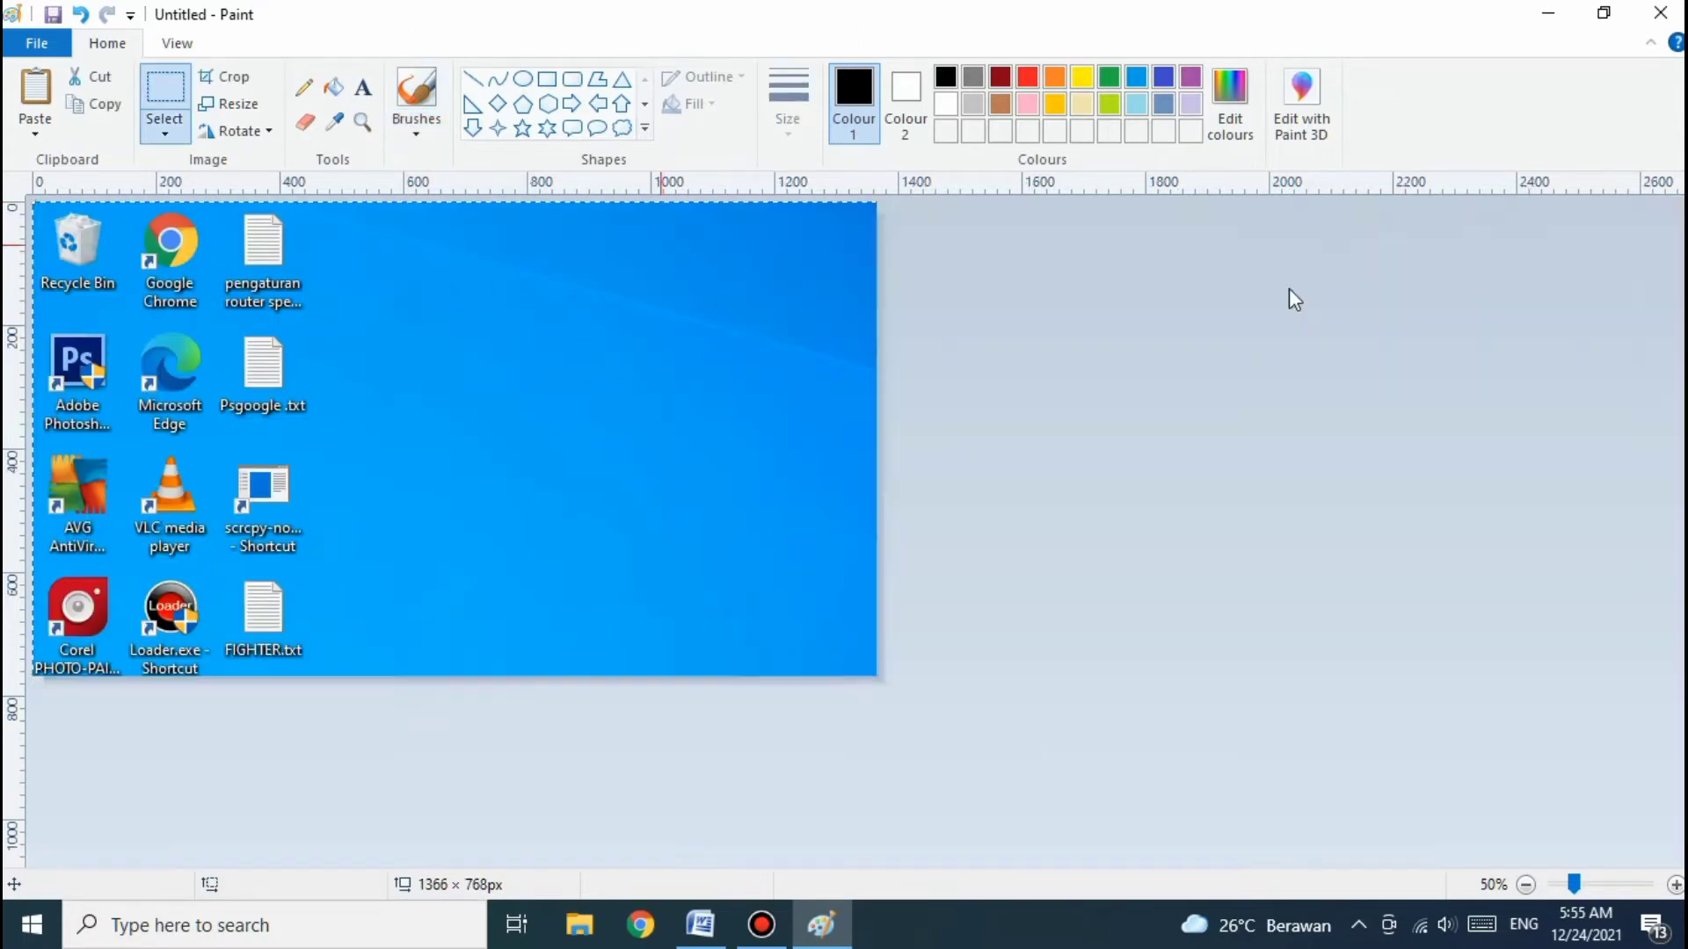
{"action": "left_click", "coordinate": [1604, 12]}
{"action": "mouse_move", "coordinate": [1318, 19]}
{"action": "left_mouse_down"}
{"action": "mouse_move", "coordinate": [989, 40]}
{"action": "mouse_move", "coordinate": [870, 79]}
{"action": "left_mouse_up"}
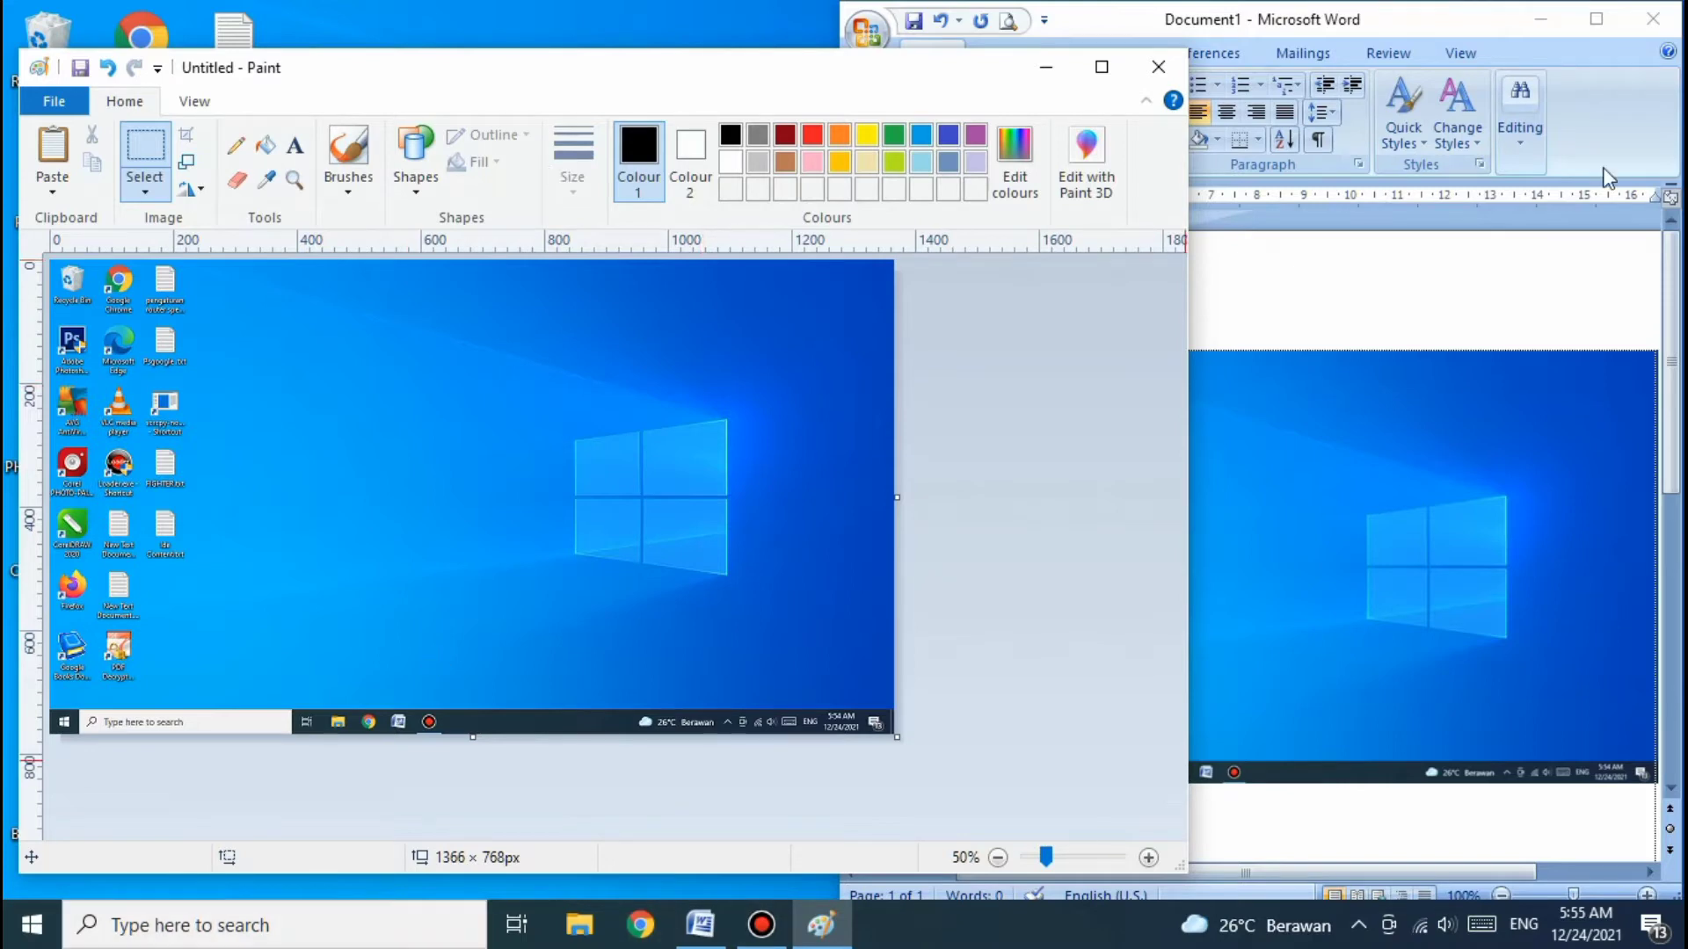
Step: Close Paint and Word without saving the changes, and refresh the desktop
{"action": "left_click", "coordinate": [1160, 65]}
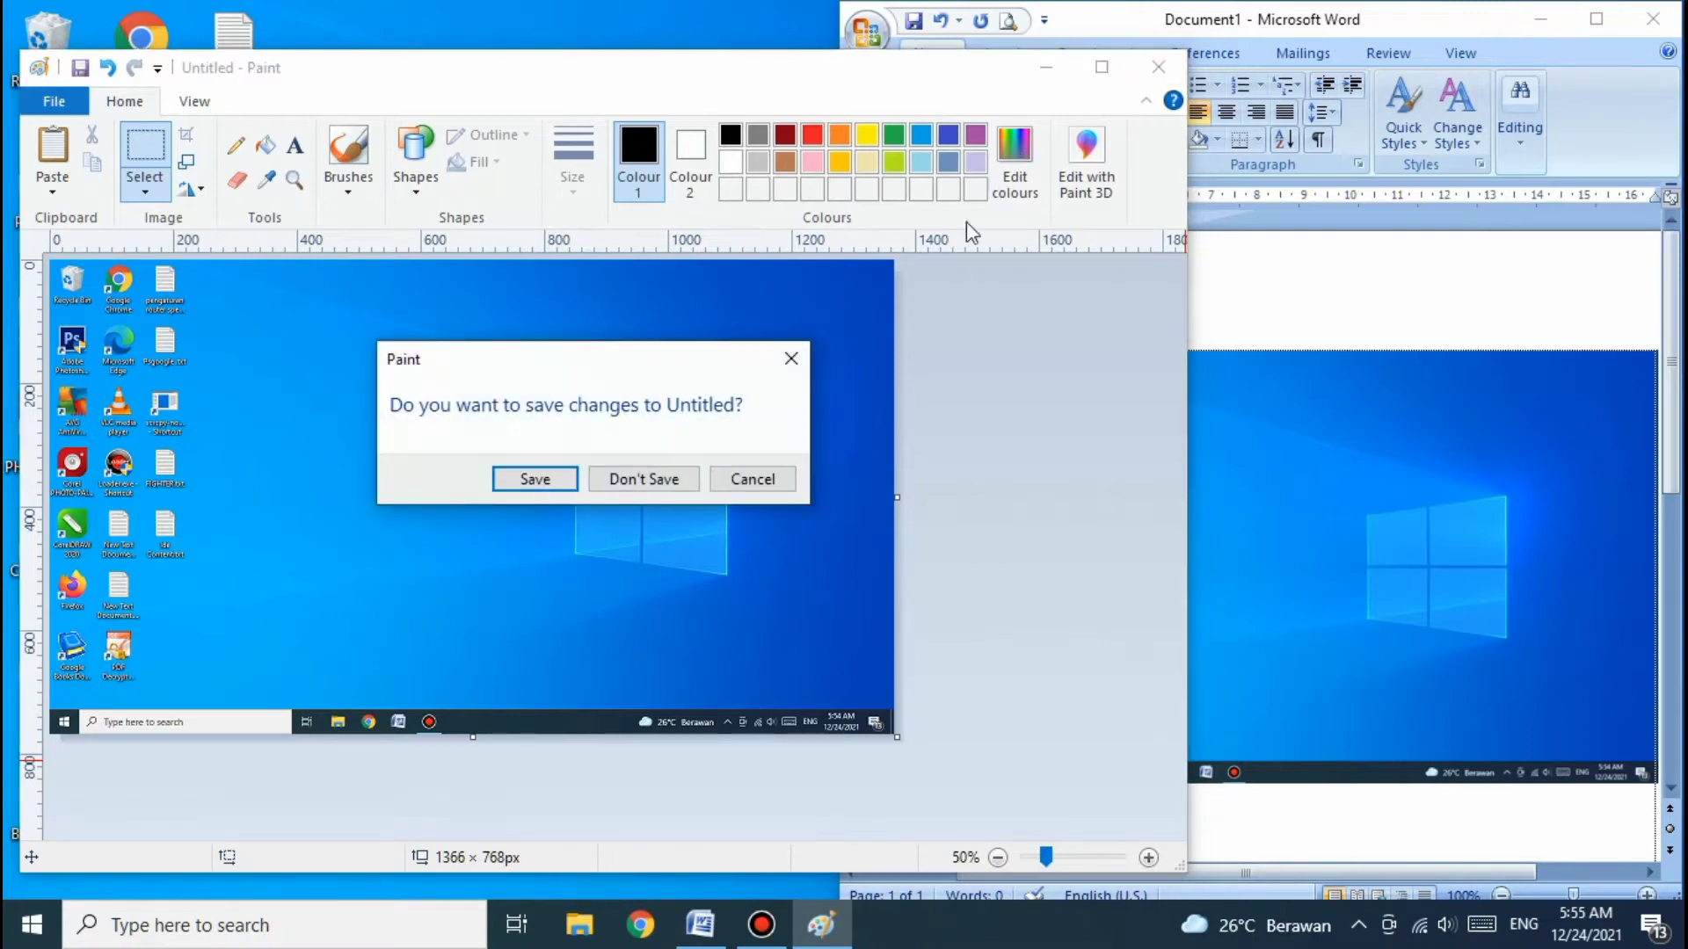
{"action": "left_click", "coordinate": [607, 479]}
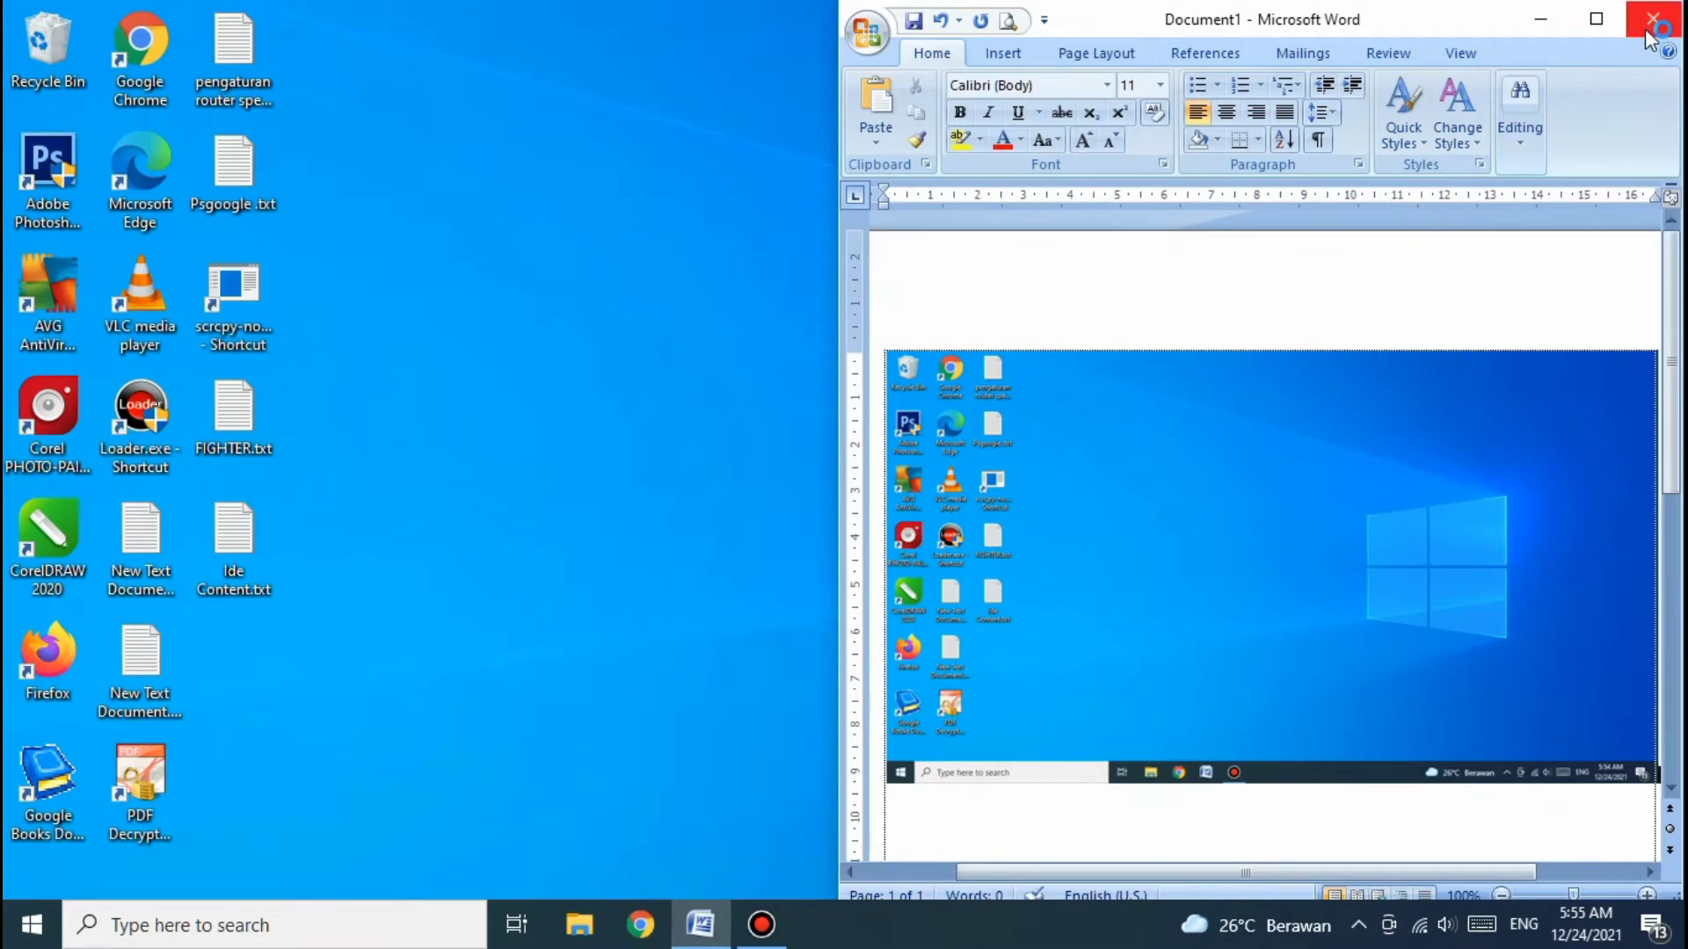
{"action": "left_click", "coordinate": [1650, 19]}
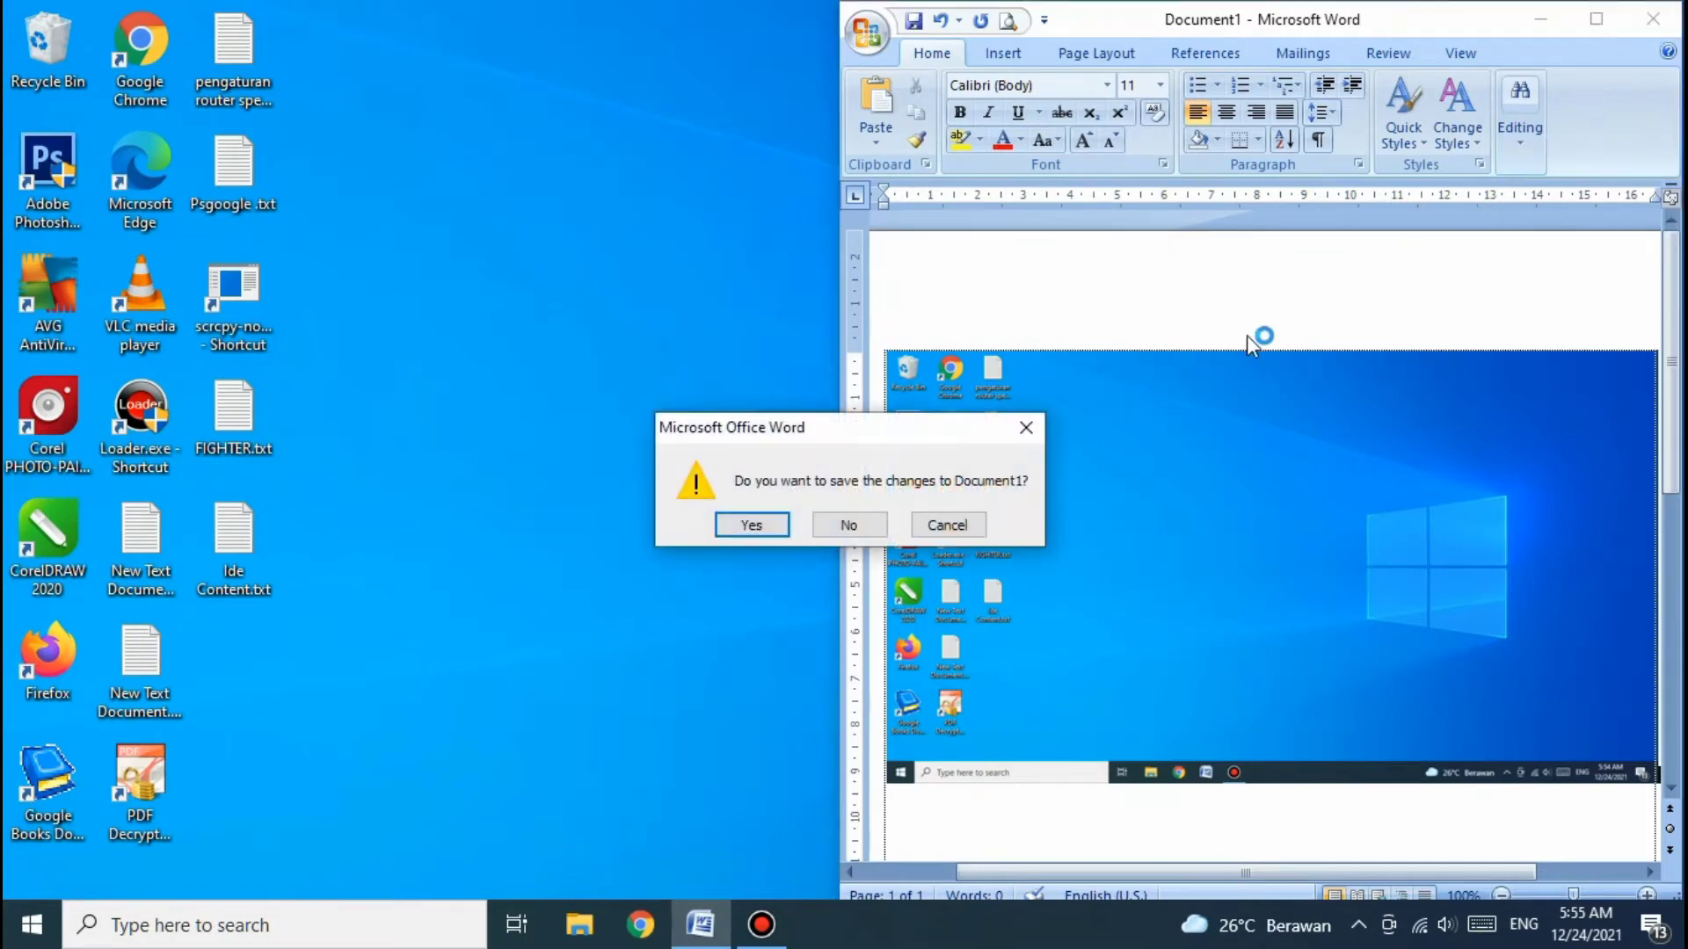
{"action": "left_click", "coordinate": [856, 523]}
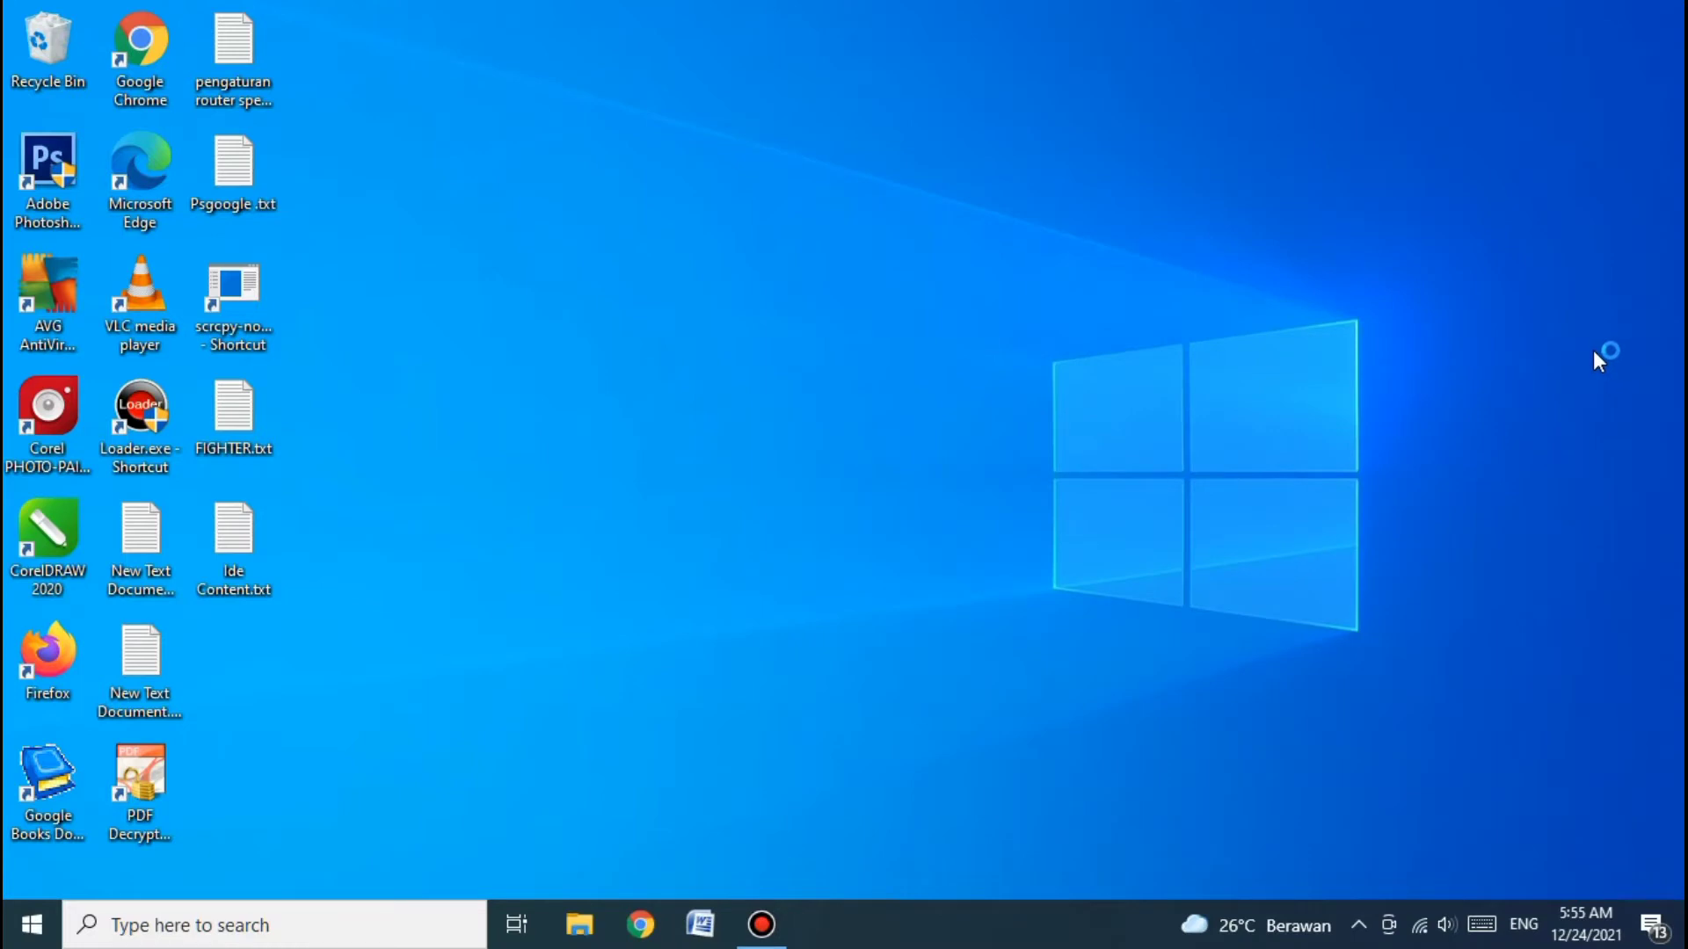
{"action": "right_click", "coordinate": [1593, 352]}
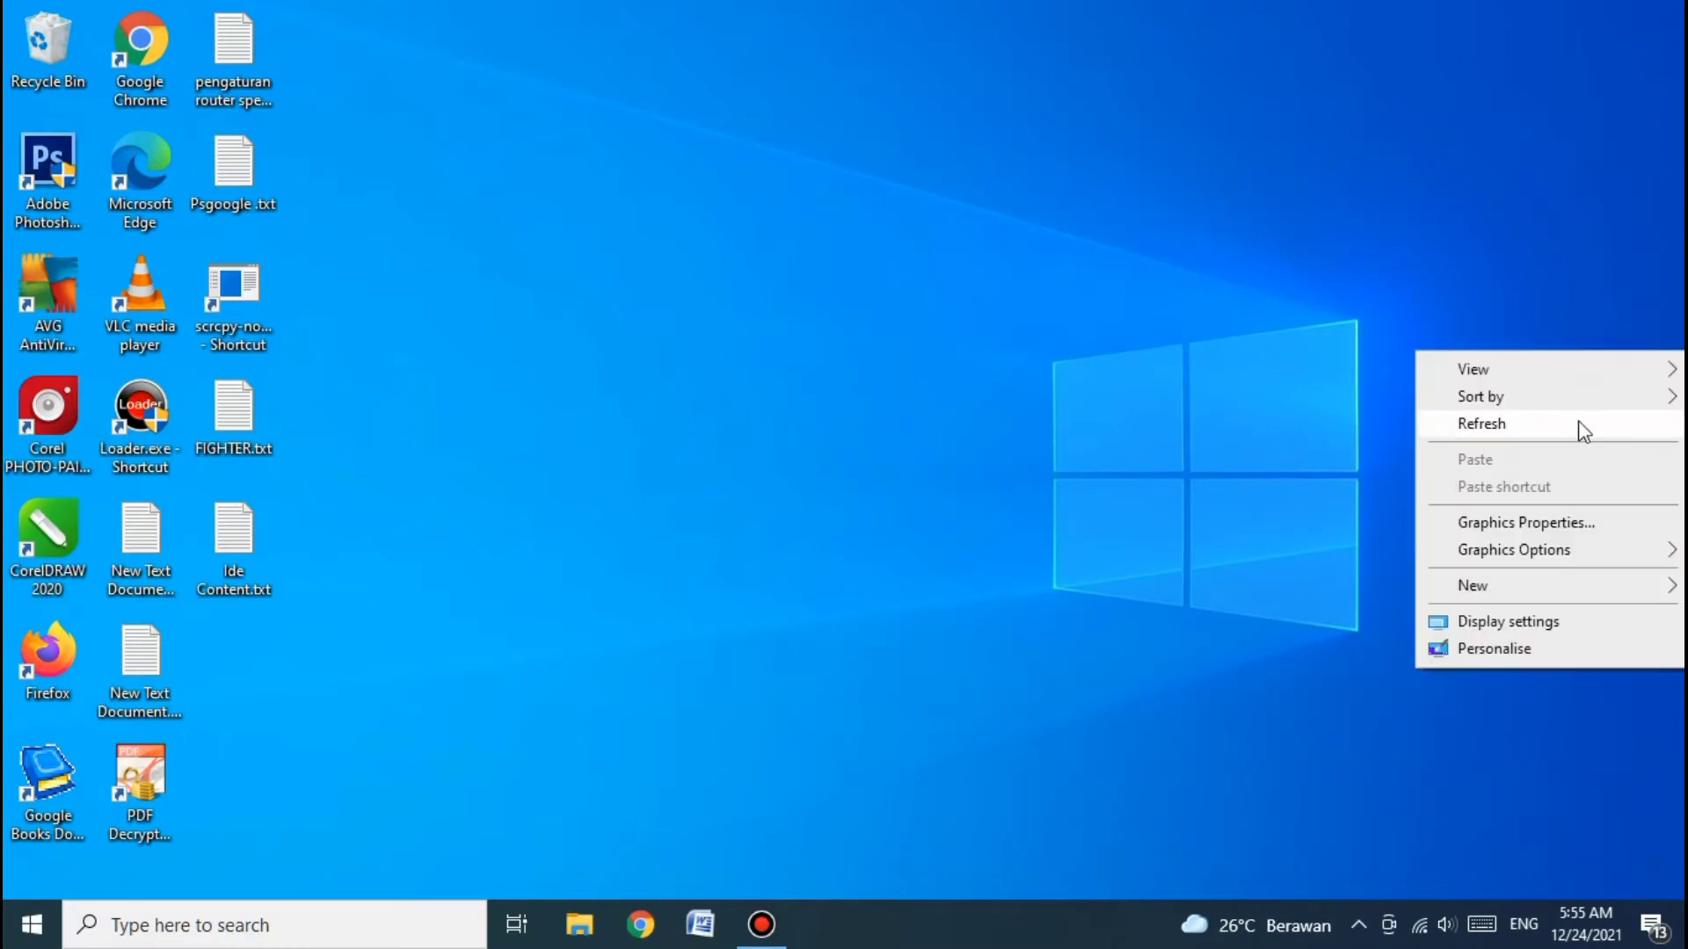
{"action": "left_click", "coordinate": [1575, 424]}
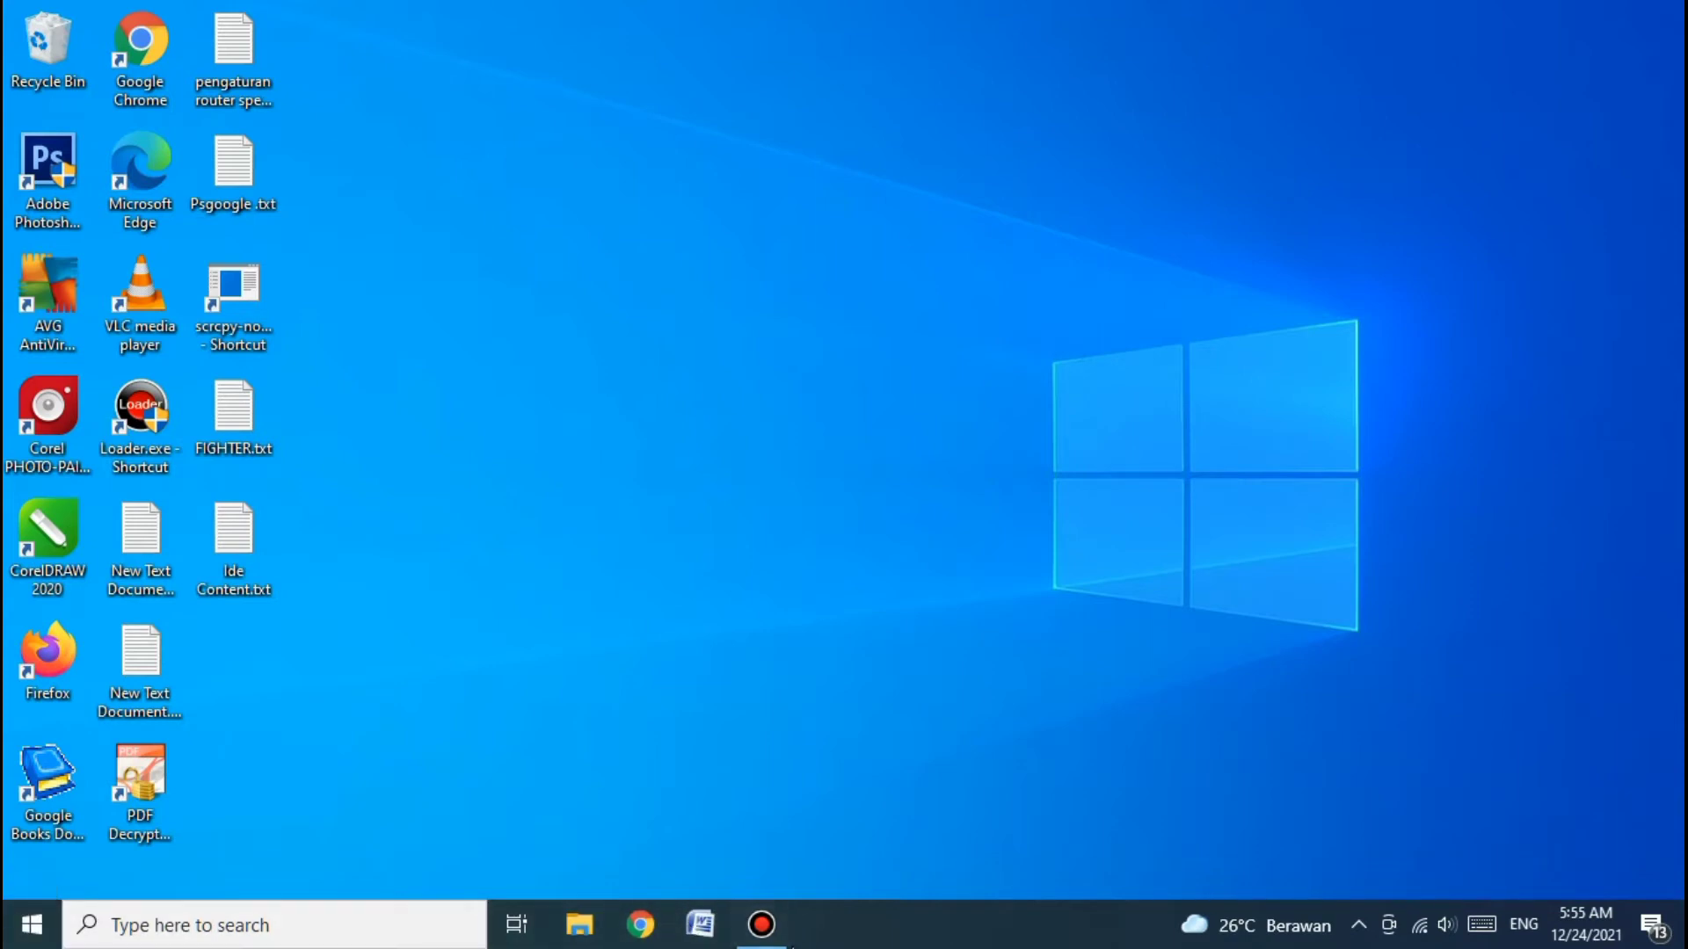
{"action": "left_click", "coordinate": [777, 944]}
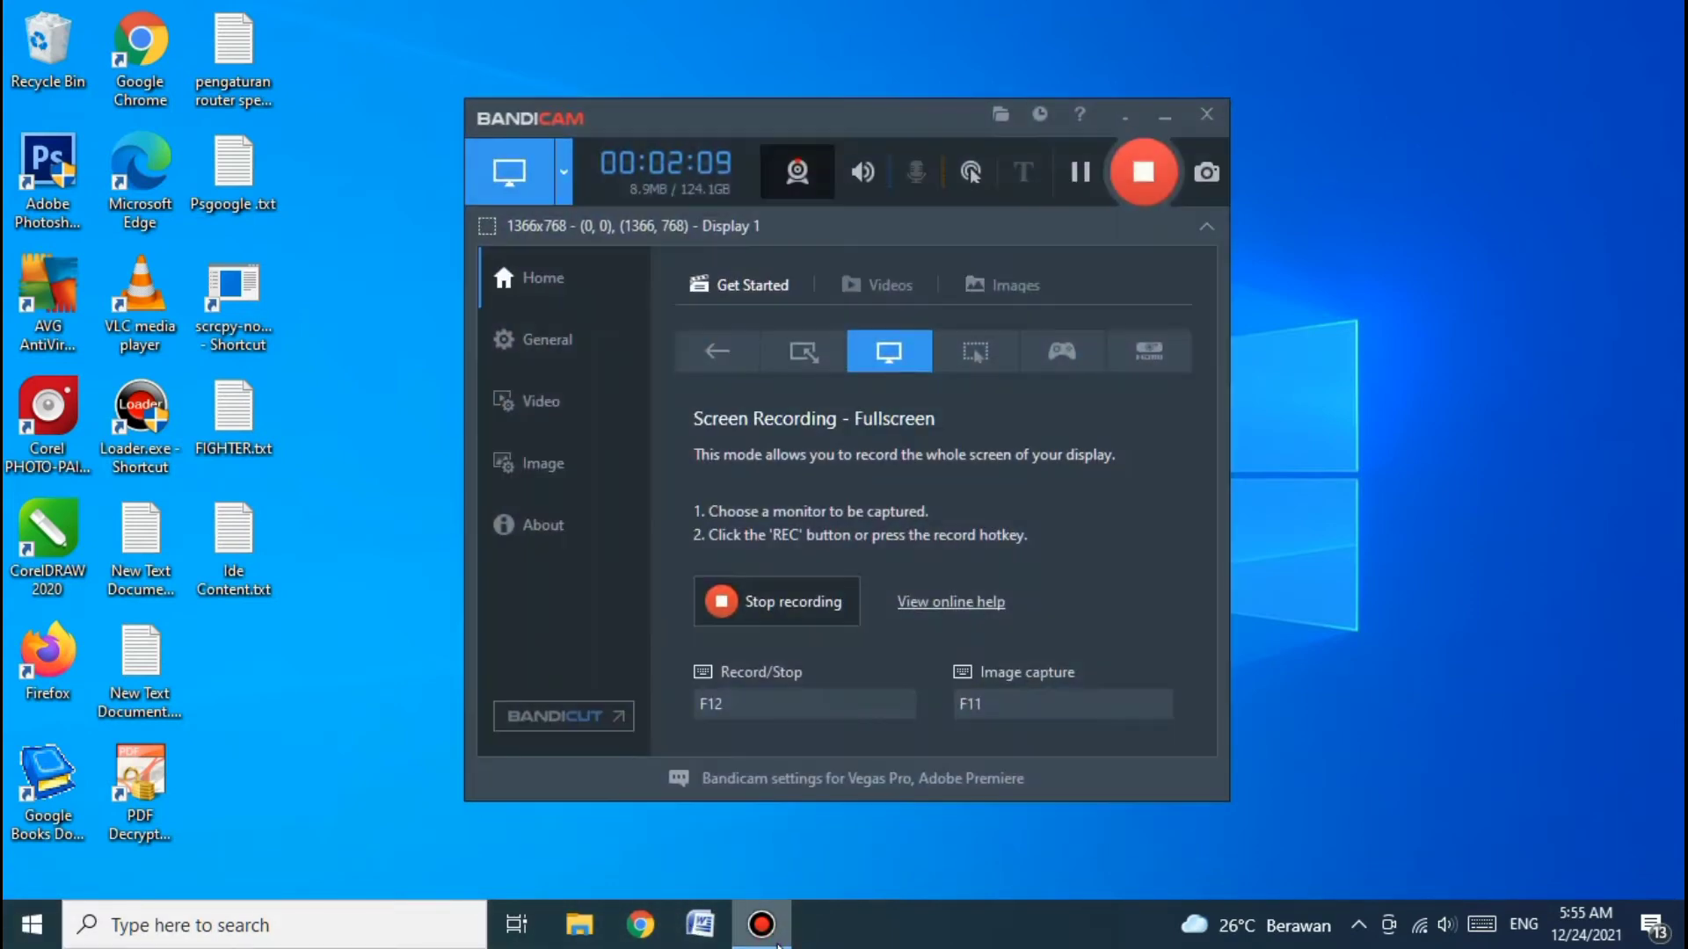
{"action": "left_click", "coordinate": [777, 944]}
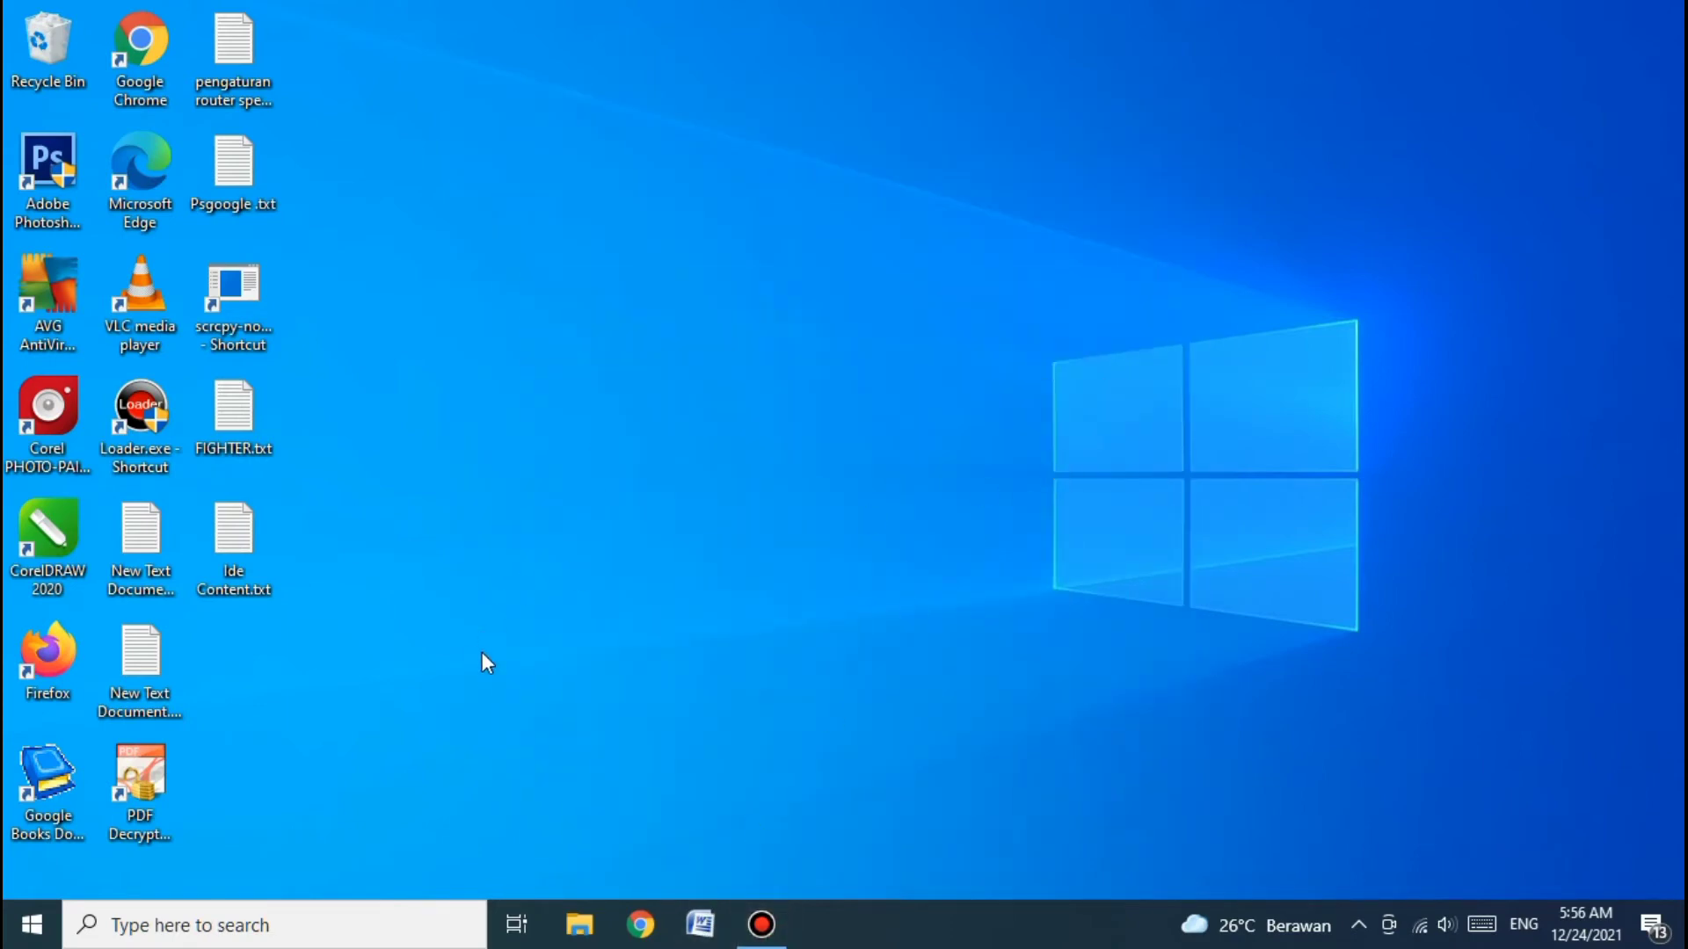
Step: Locate the Snipping Tool in the Windows Accessories folder among the installed apps
{"action": "left_click", "coordinate": [23, 943]}
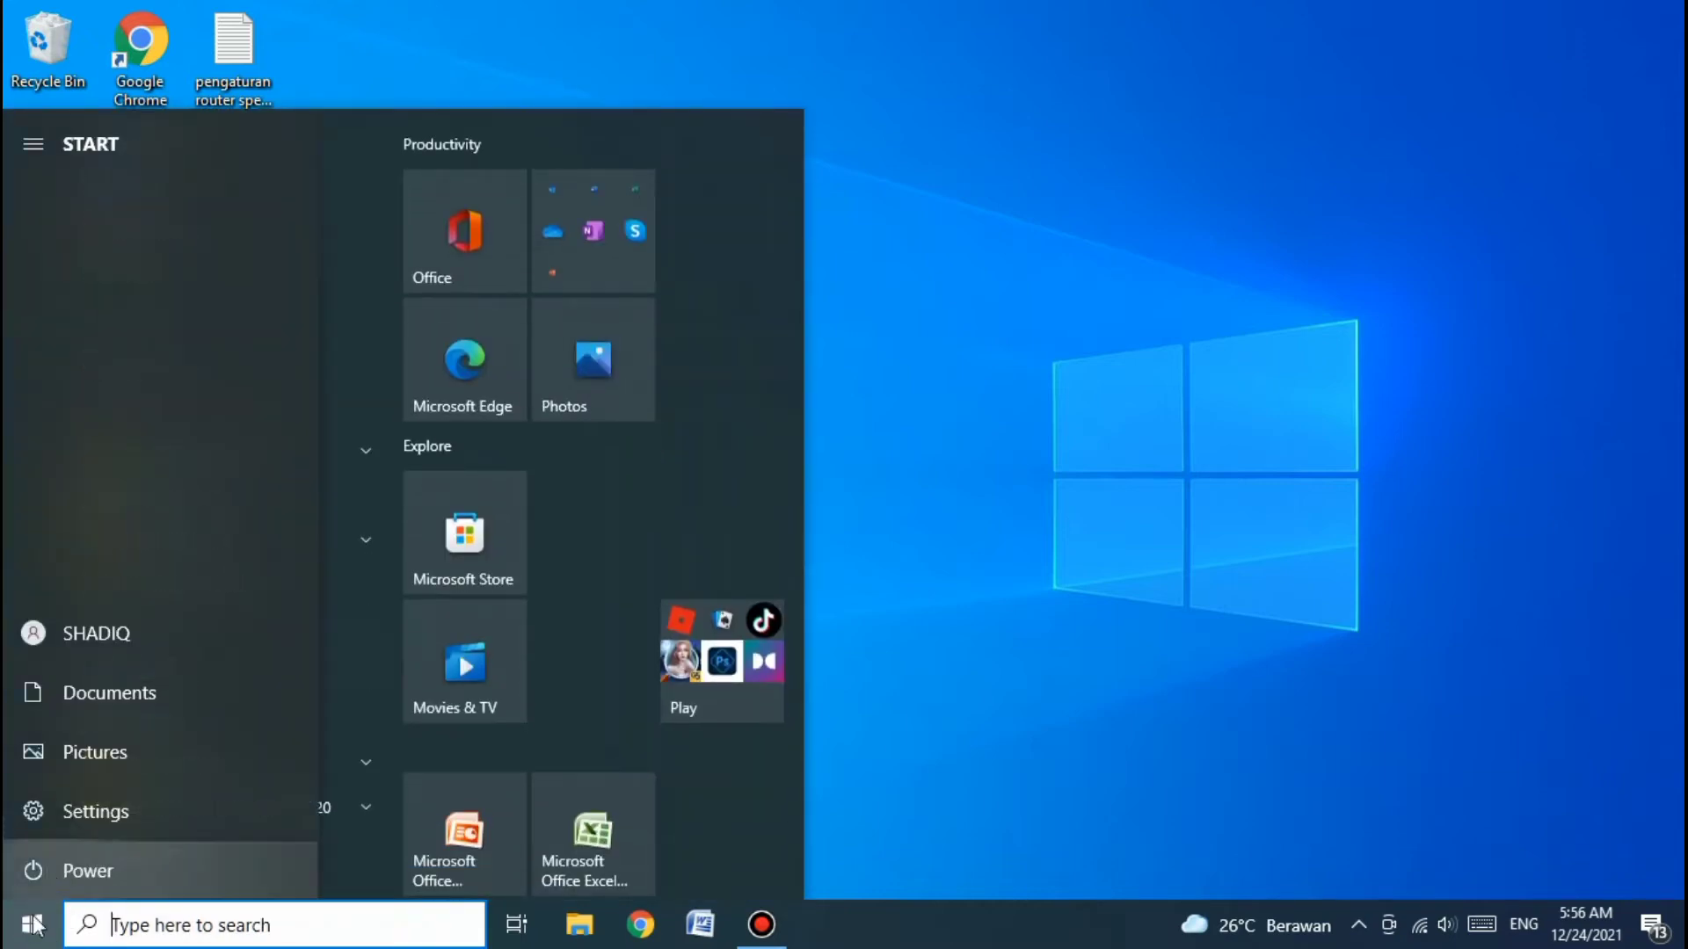
{"action": "scroll", "coordinate": [350, 594], "scroll_direction": "down", "scroll_amount": 10}
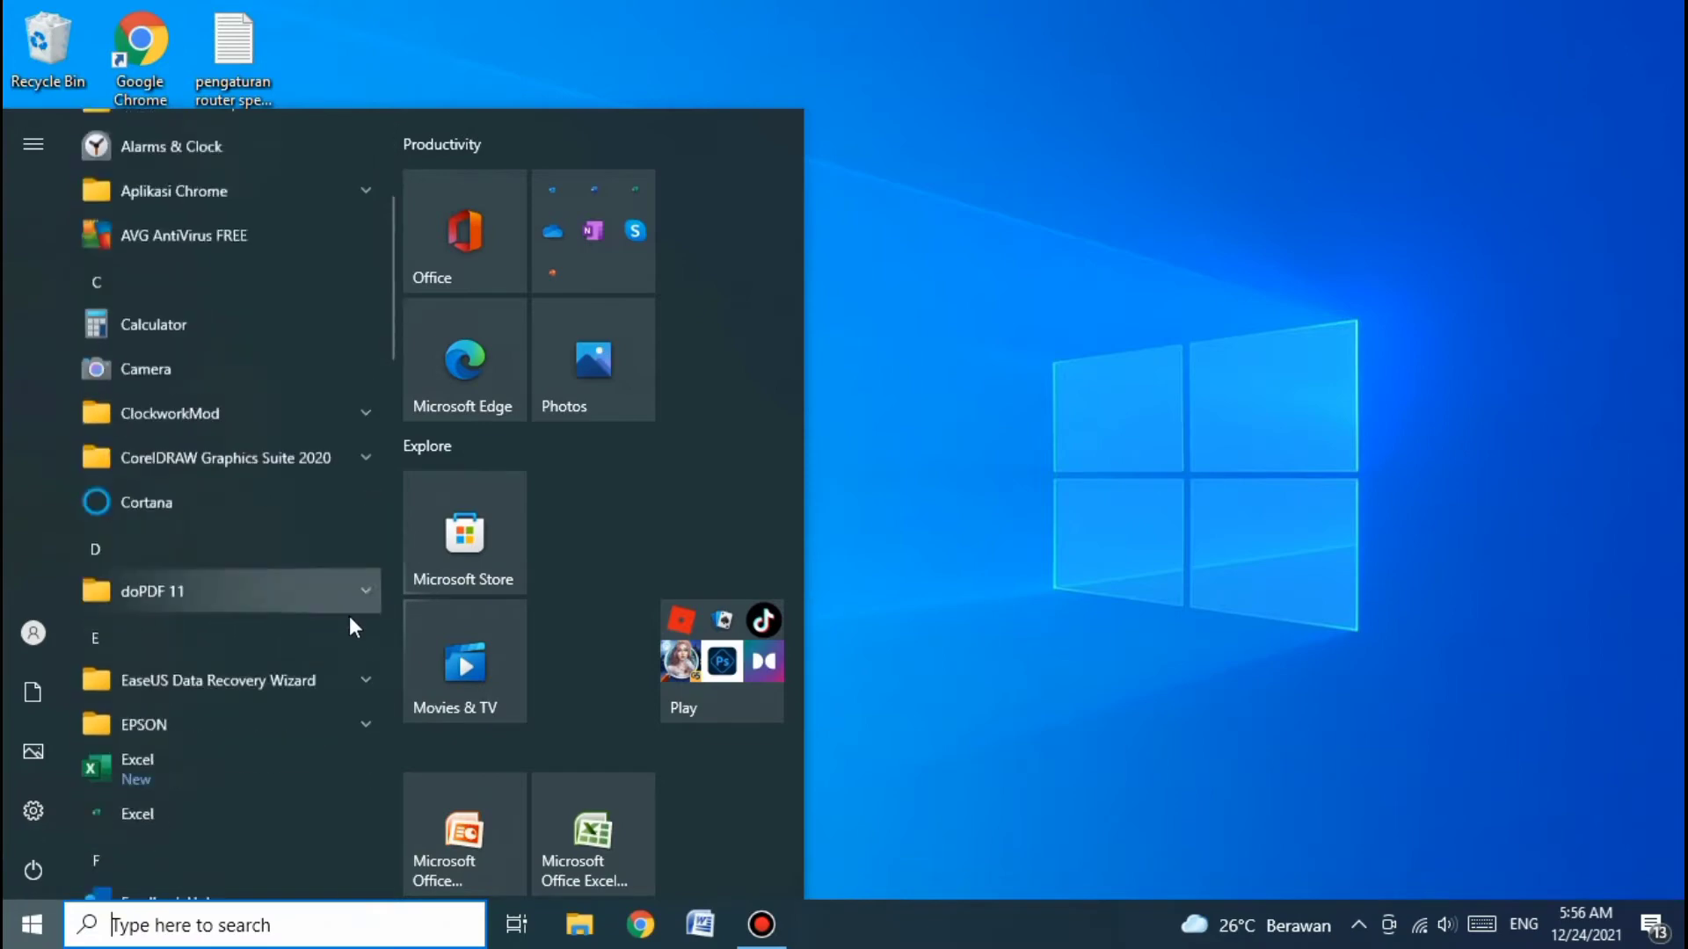
{"action": "scroll", "coordinate": [346, 619], "scroll_direction": "down", "scroll_amount": 10}
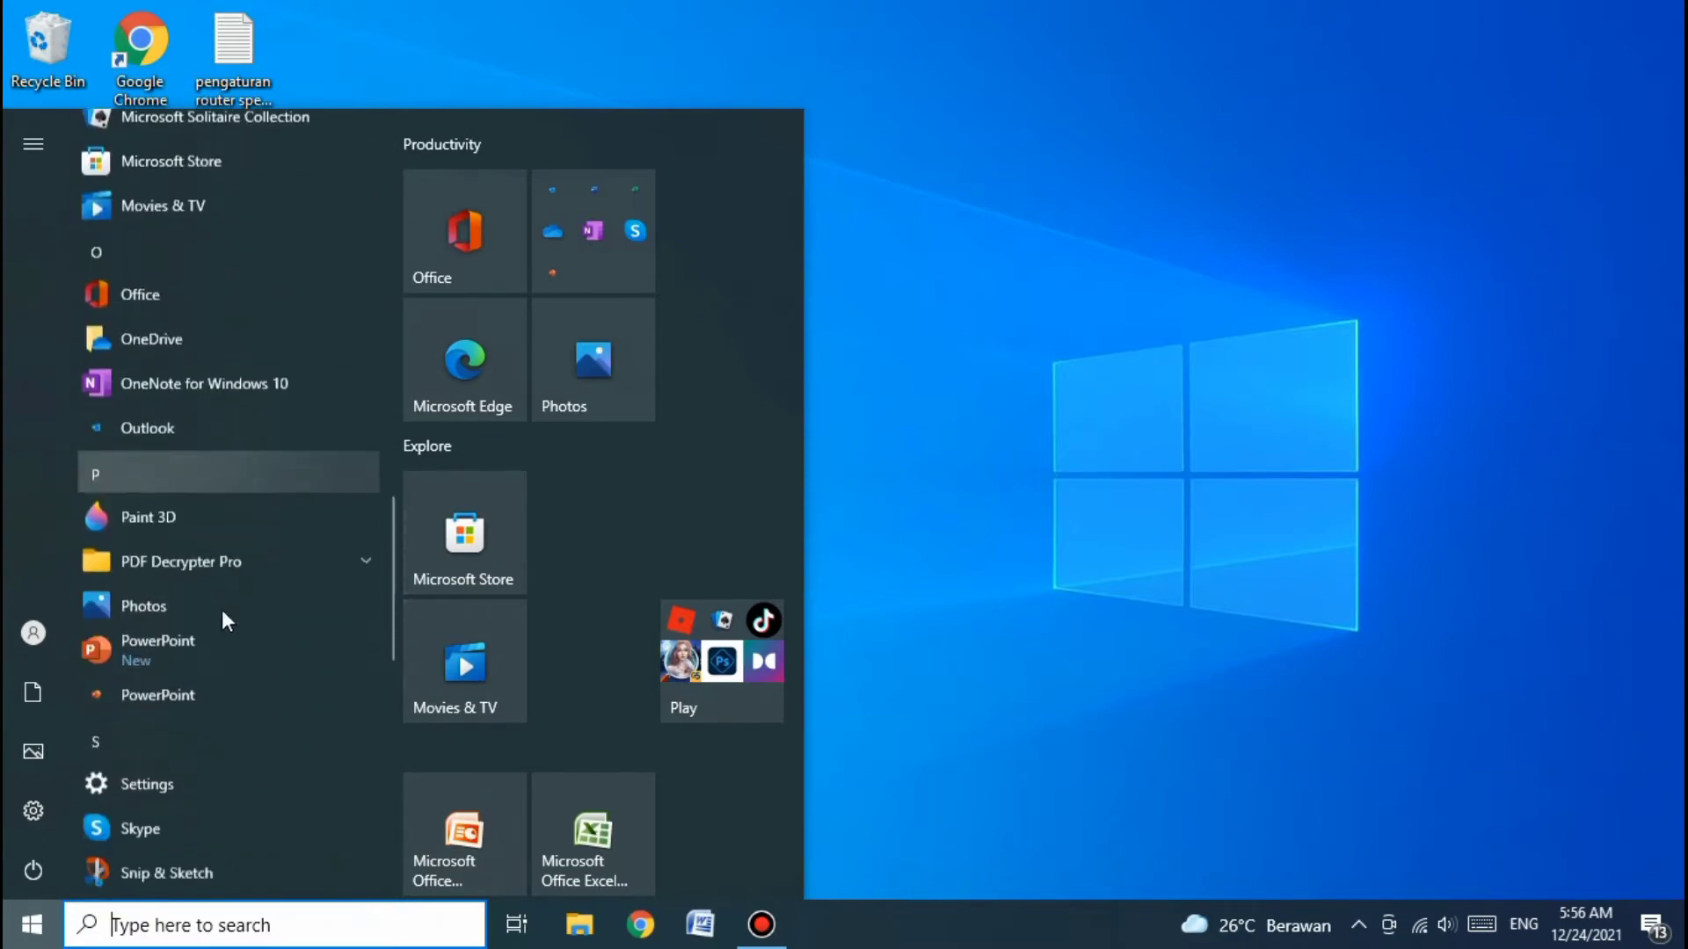
{"action": "scroll", "coordinate": [220, 620], "scroll_direction": "down", "scroll_amount": 5}
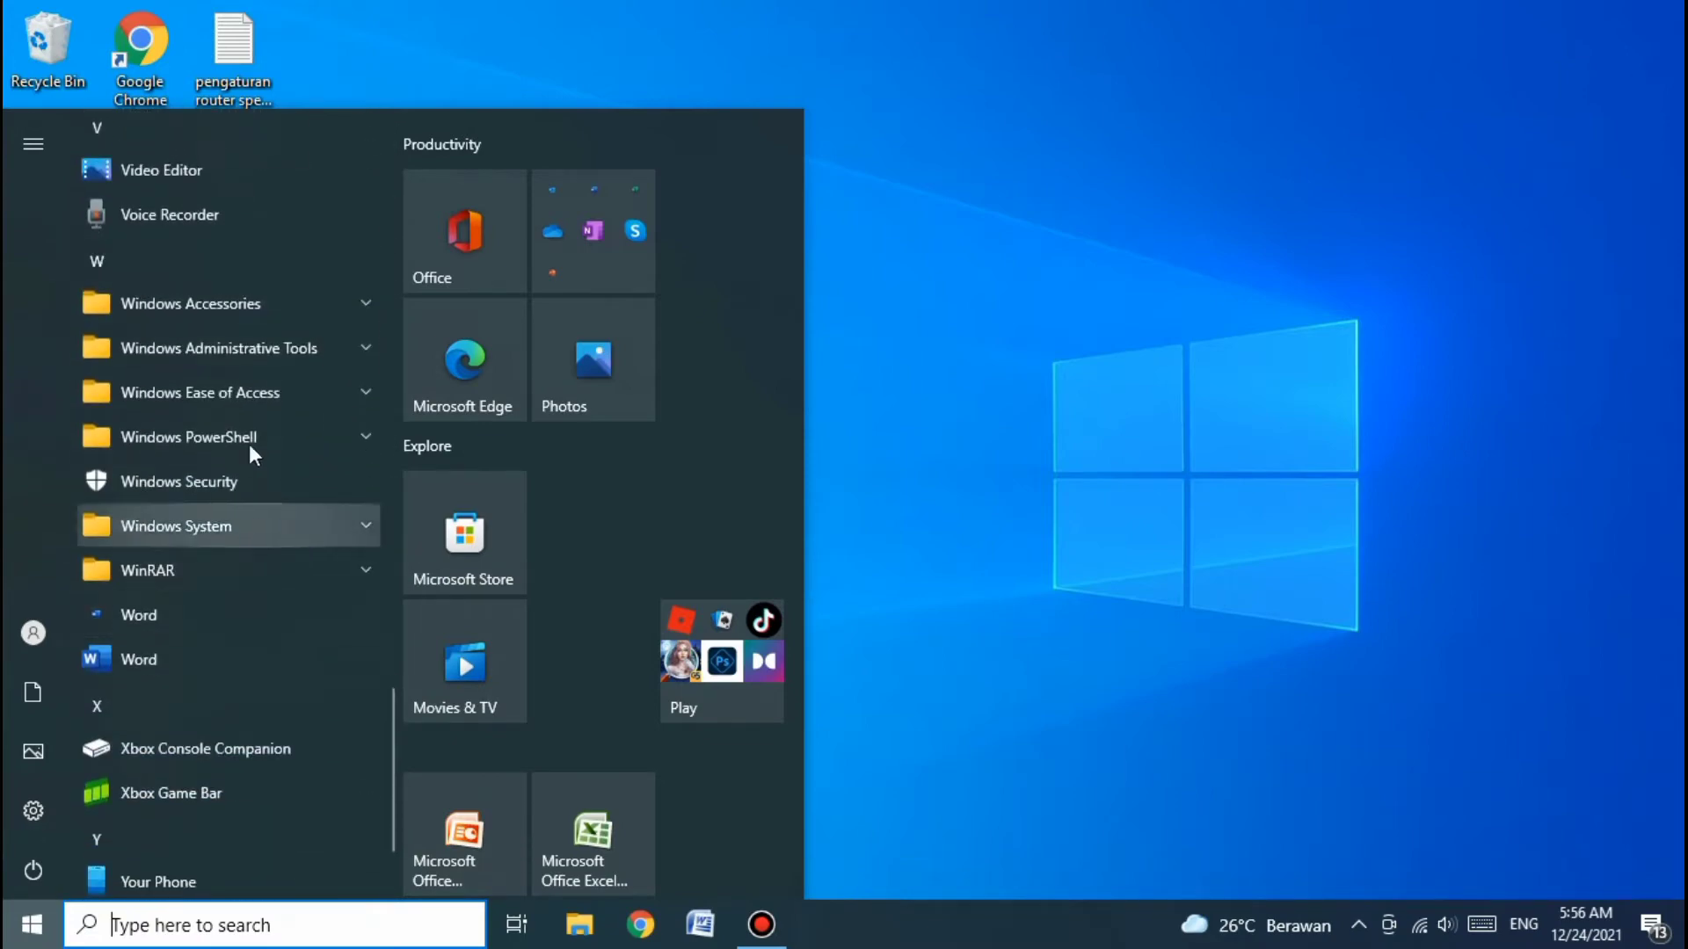
{"action": "left_click", "coordinate": [366, 305]}
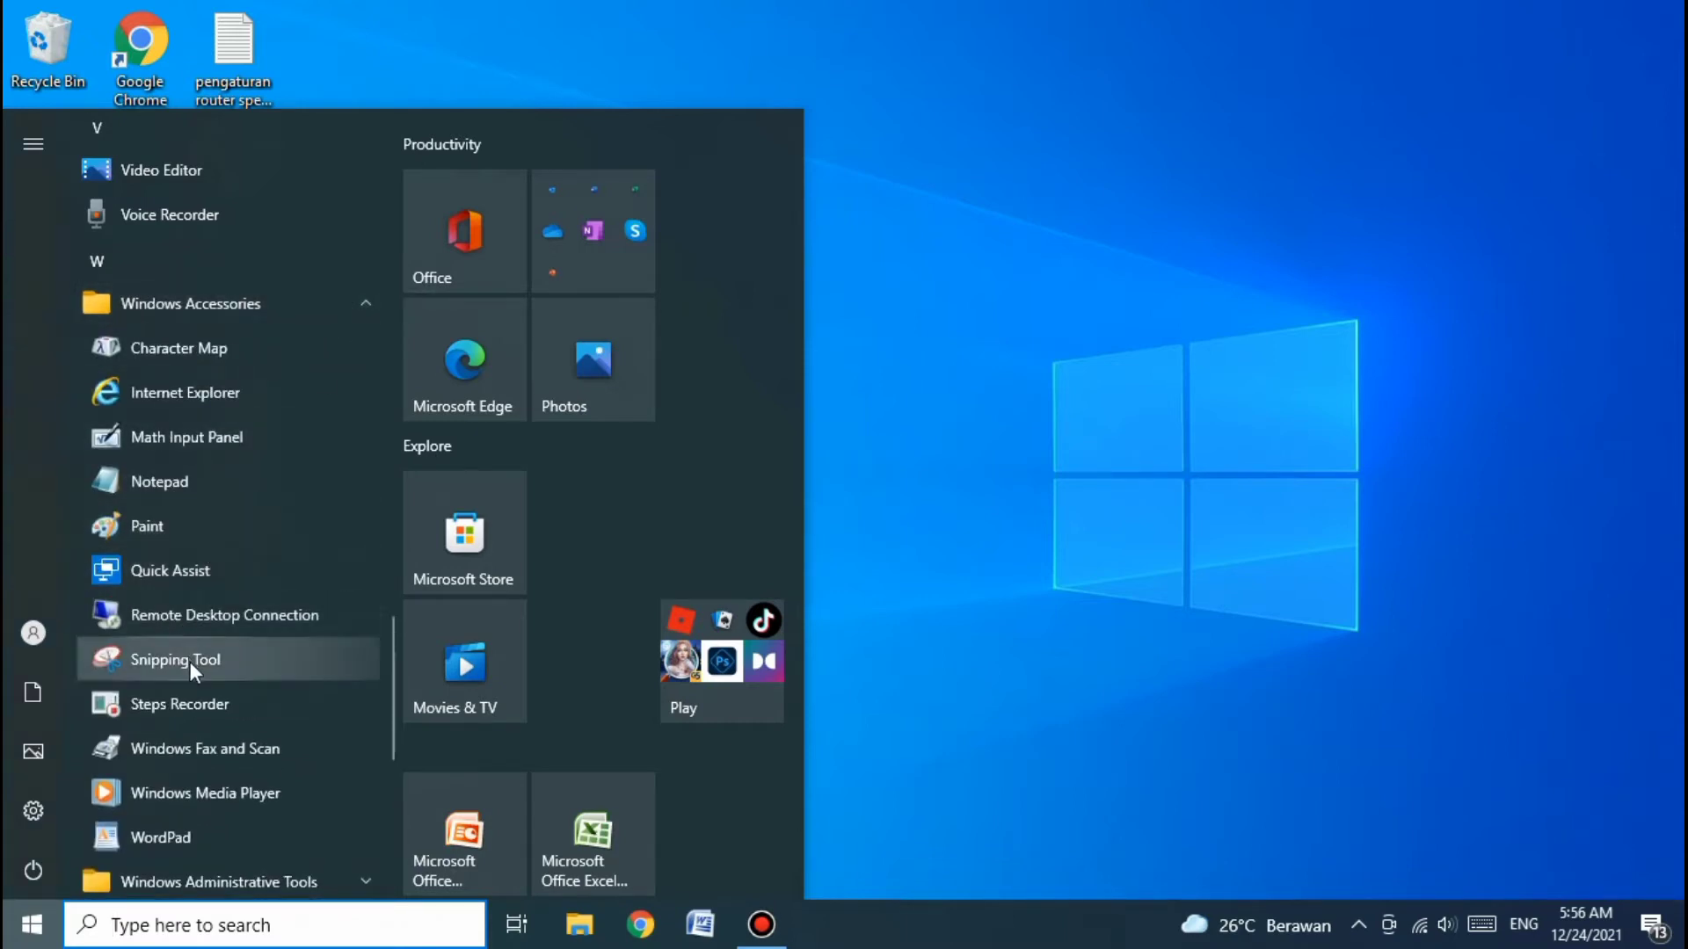
{"action": "left_click", "coordinate": [144, 663]}
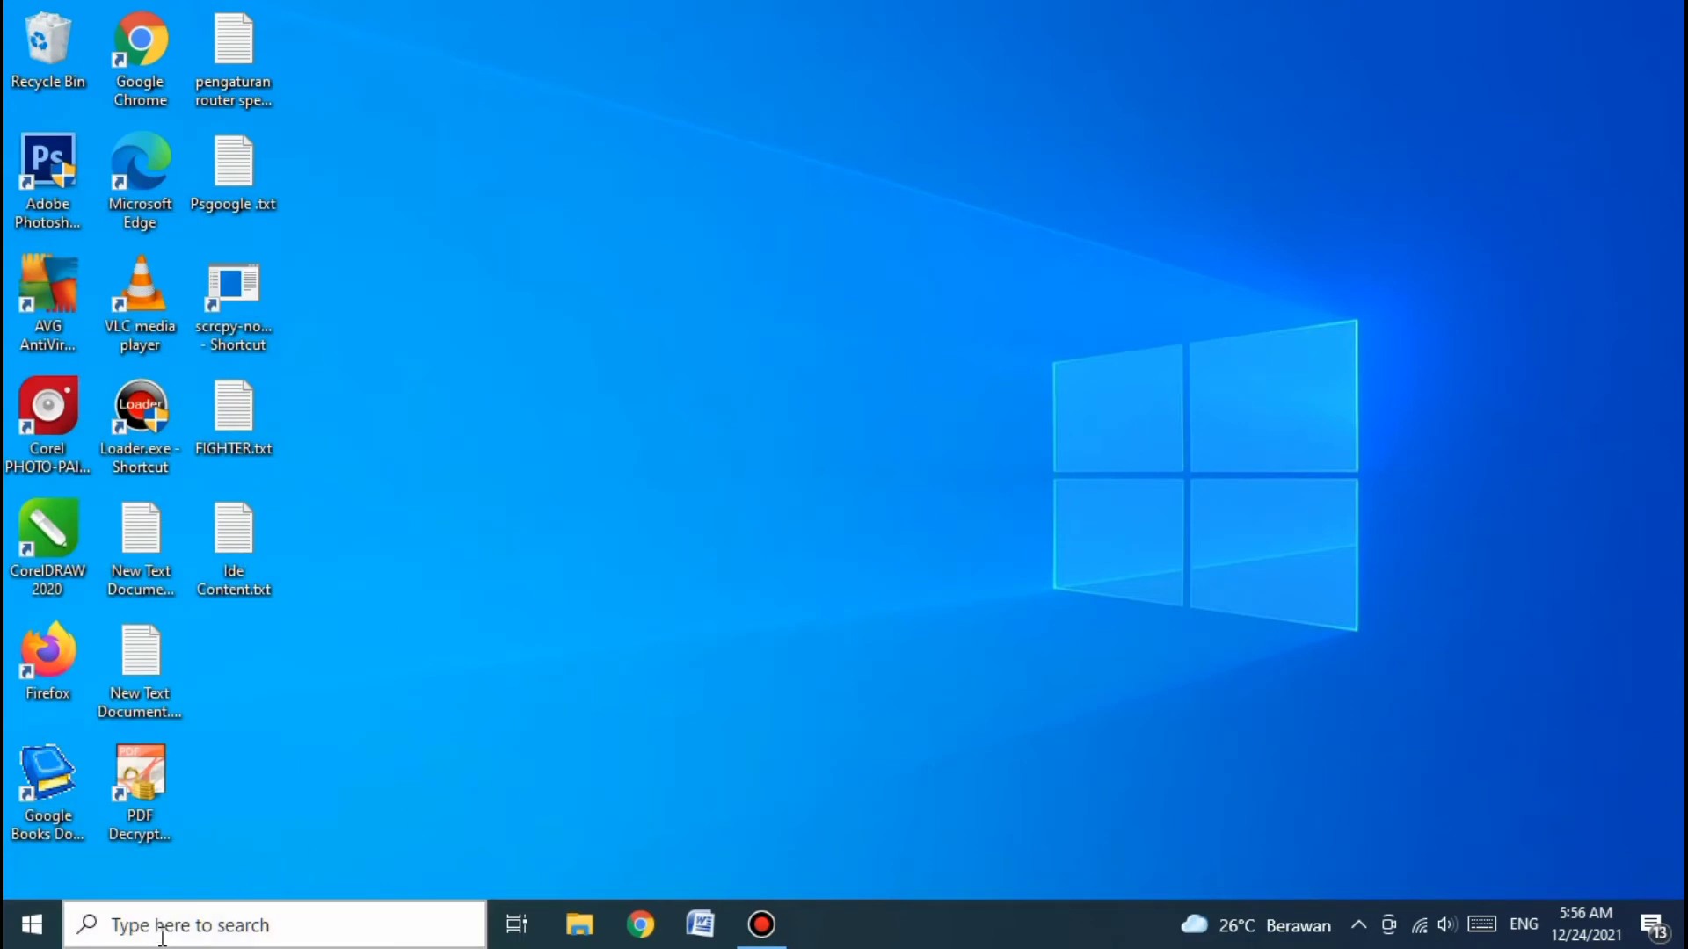
Step: Search Windows for "snipping tool" and open the Snipping Tool app
{"action": "left_click", "coordinate": [234, 932]}
{"action": "type", "text": "sn"}
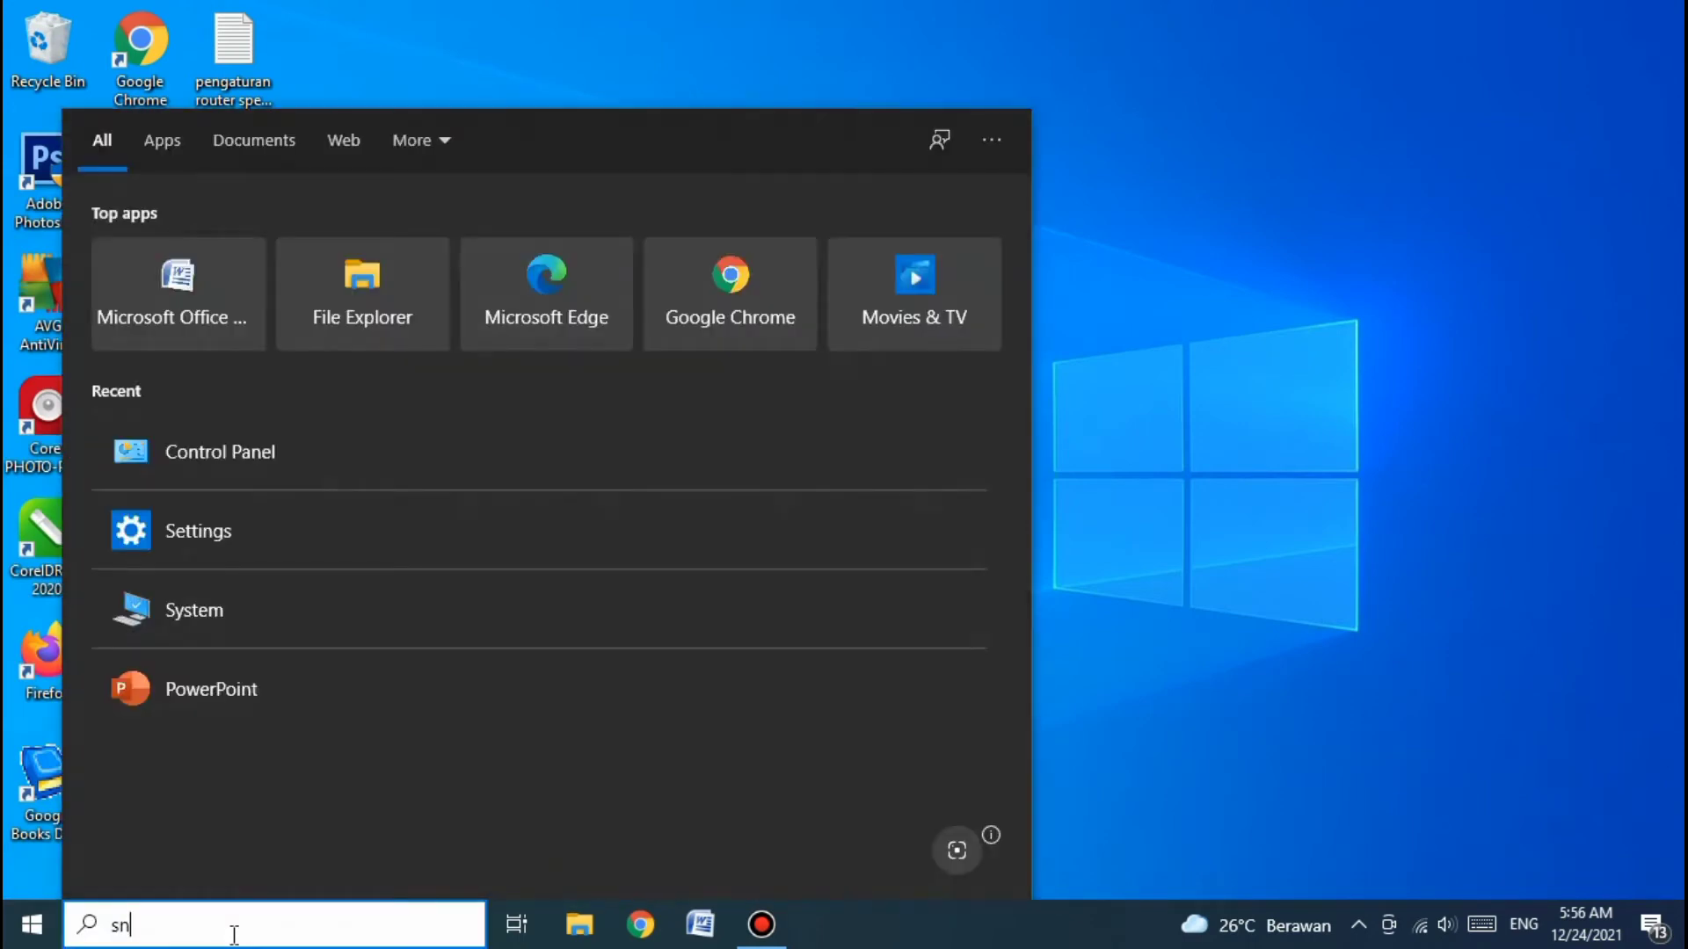
{"action": "type", "text": "ipping"}
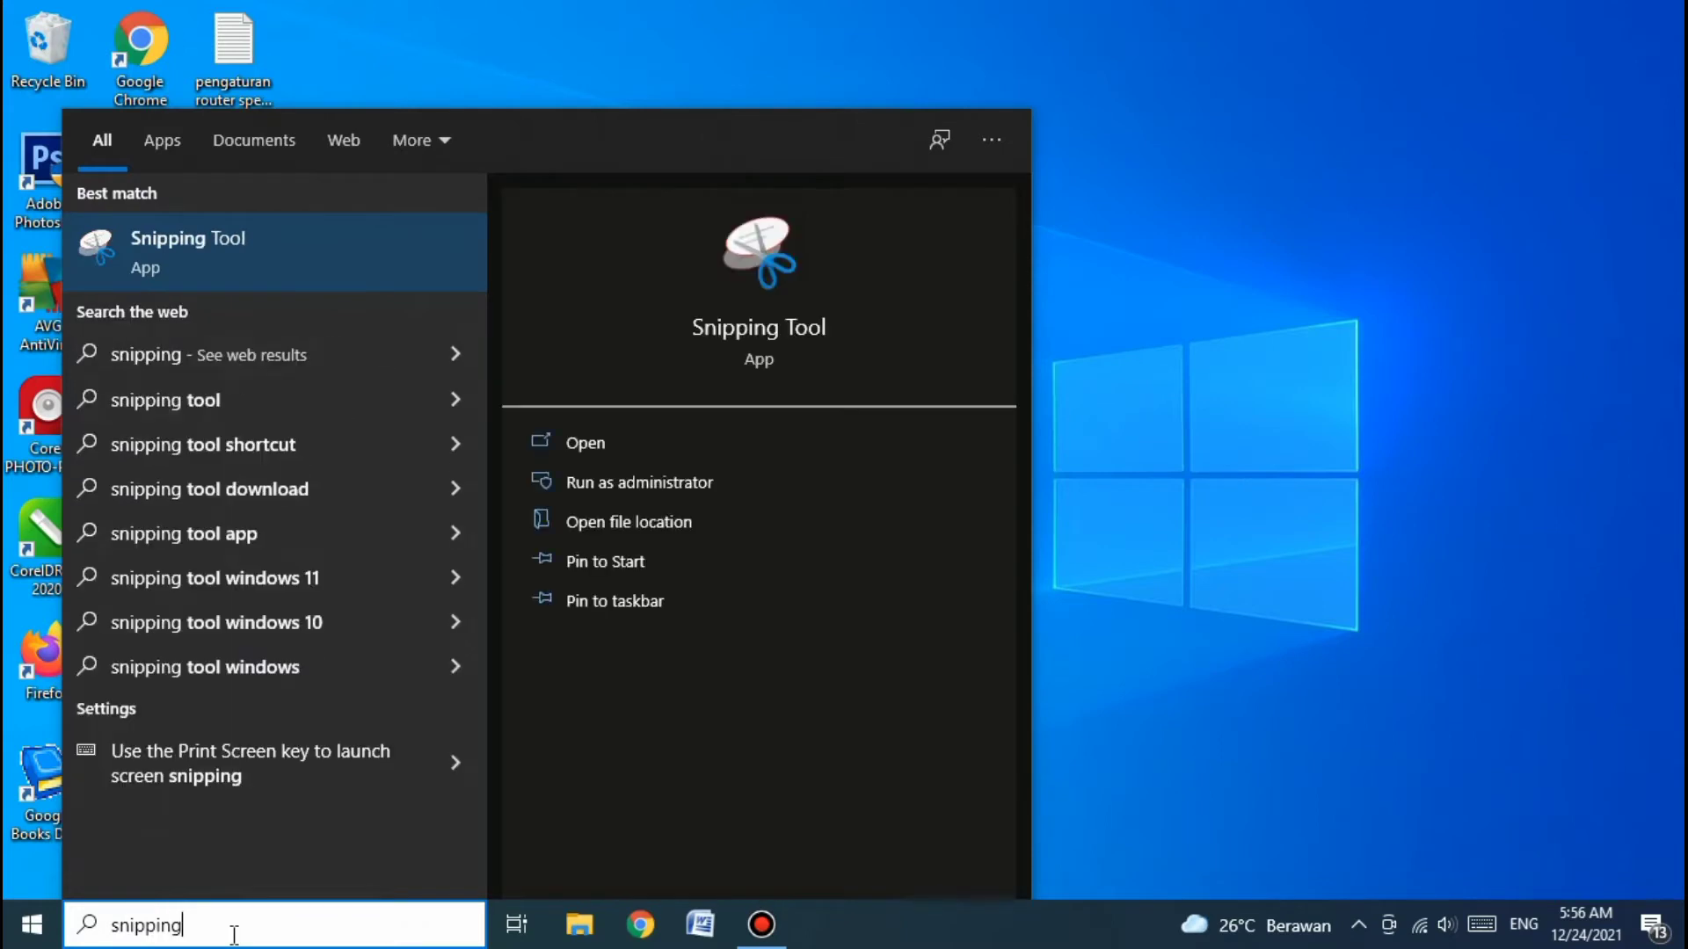
{"action": "type", "text": " tool"}
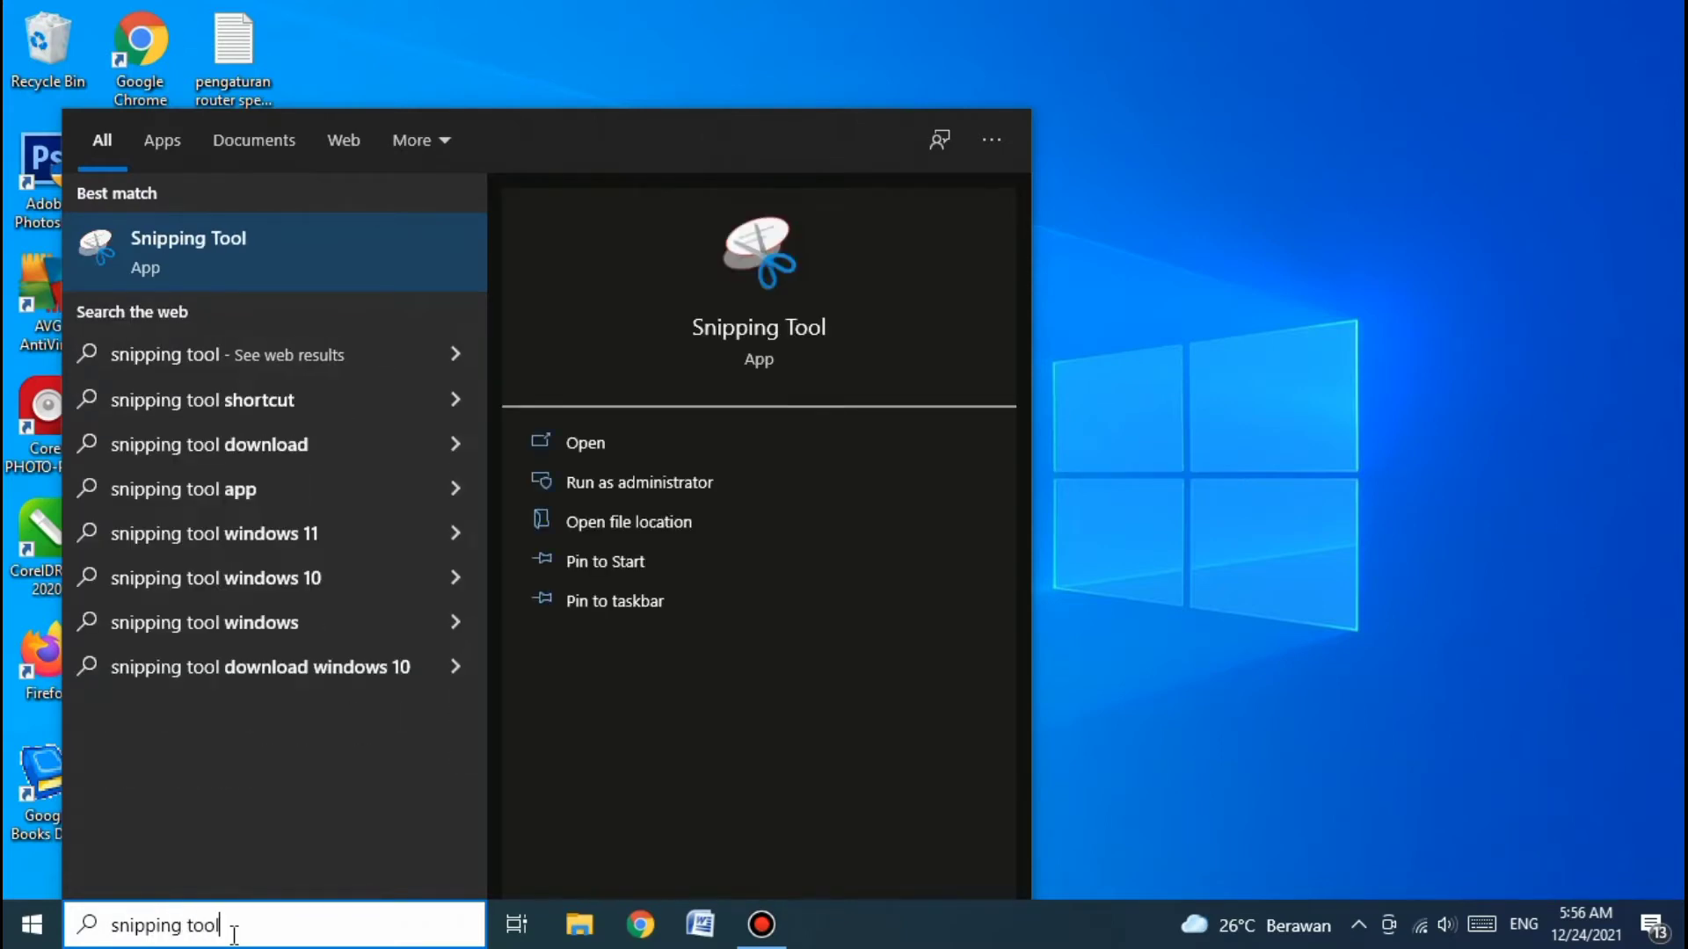
{"action": "left_click", "coordinate": [154, 259]}
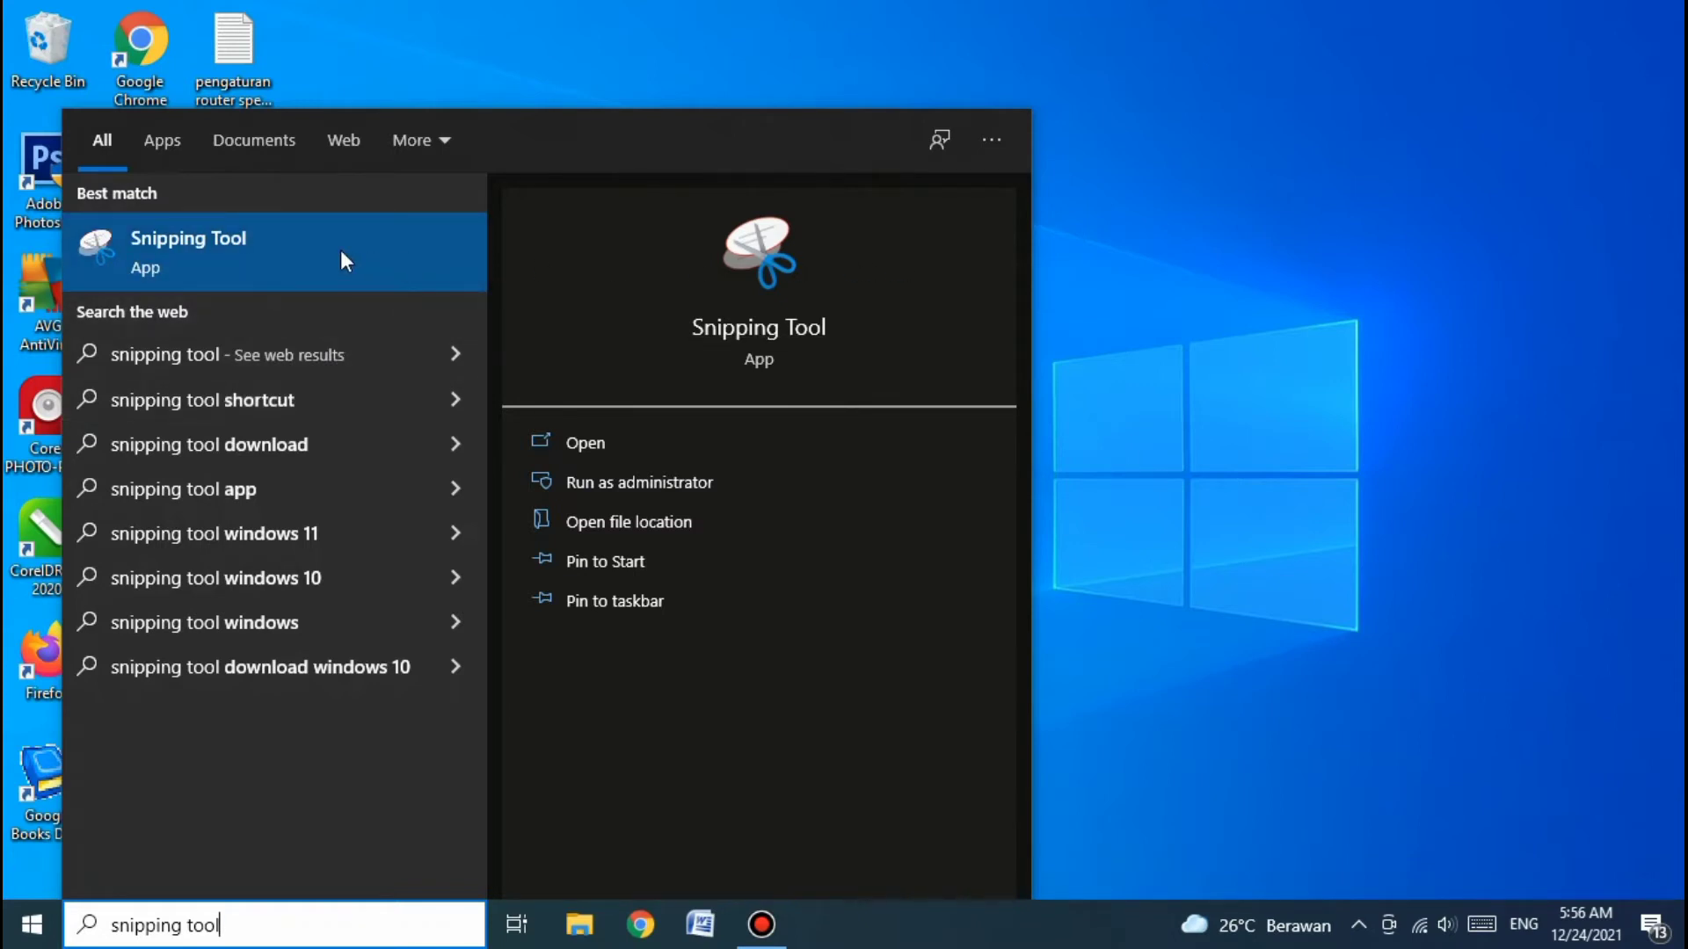
{"action": "left_click", "coordinate": [1649, 677]}
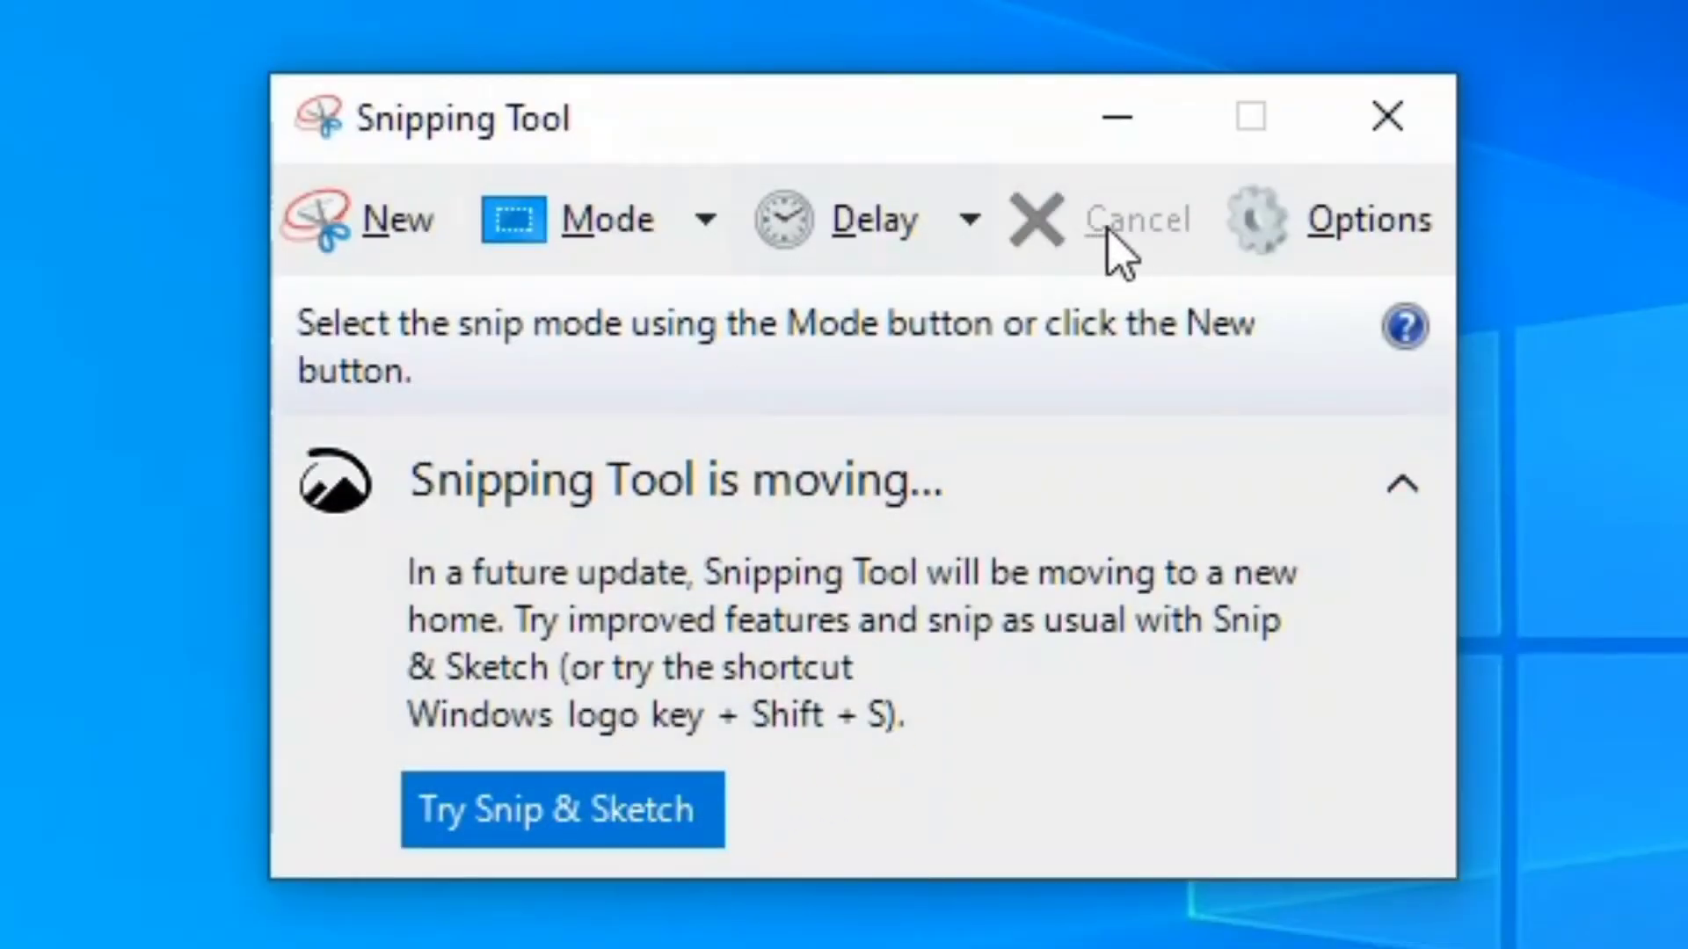
Step: Capture the whole desktop with a Full-screen Snip and look over the captured image
{"action": "left_click", "coordinate": [350, 220]}
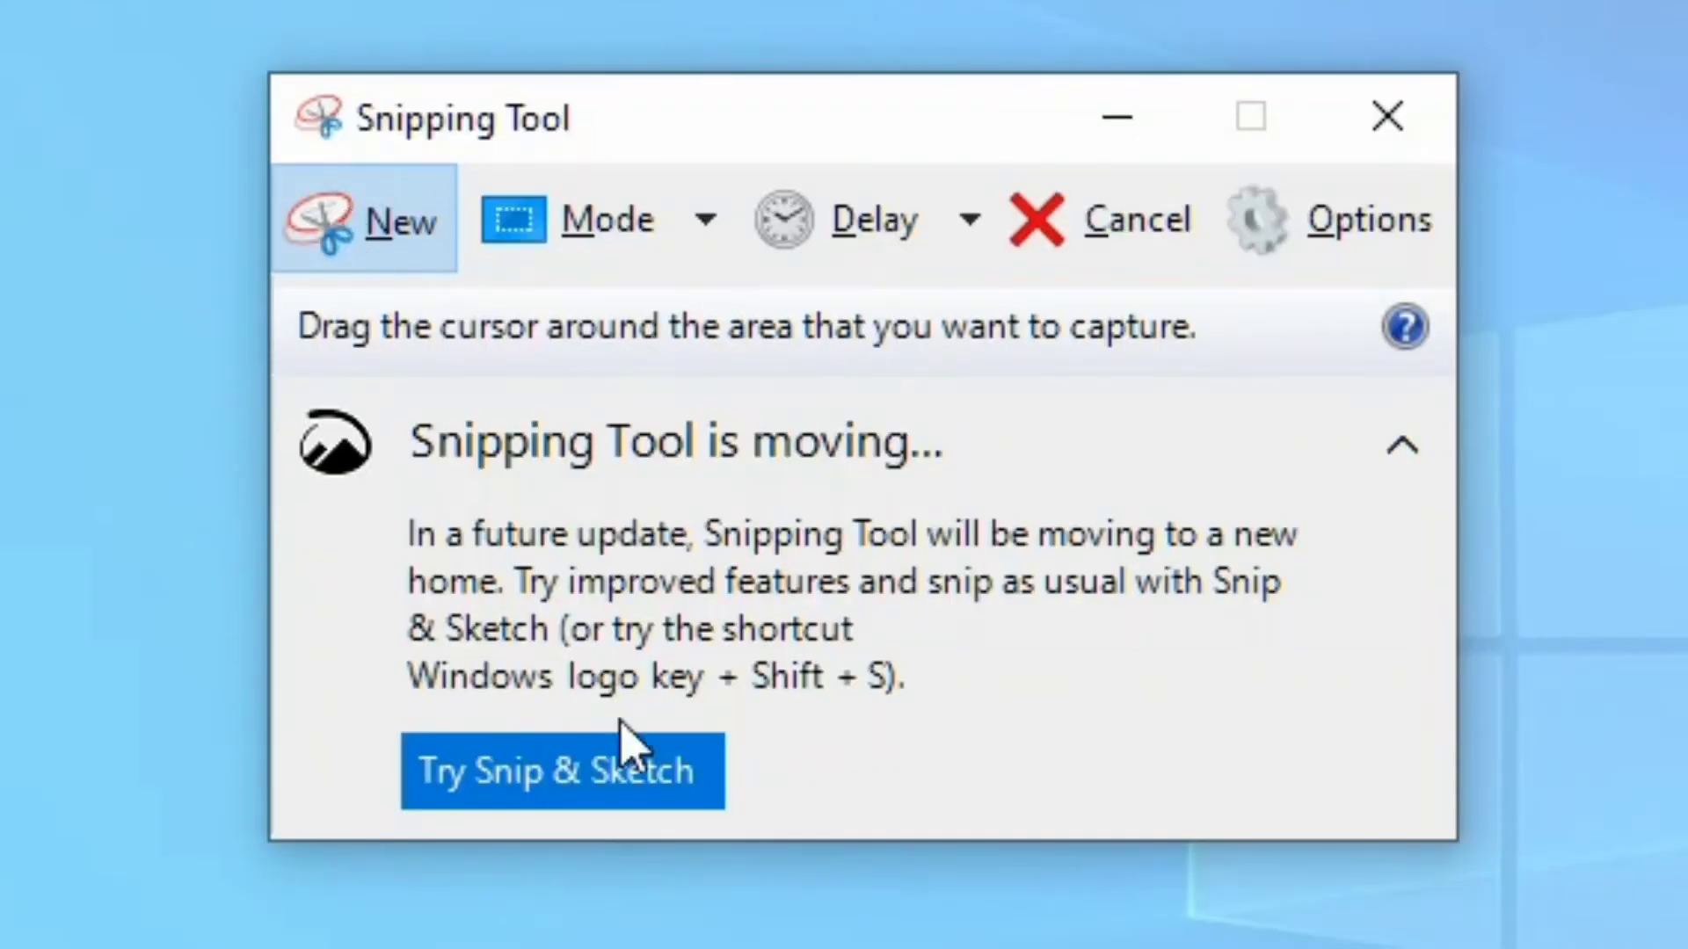
{"action": "left_click", "coordinate": [631, 220]}
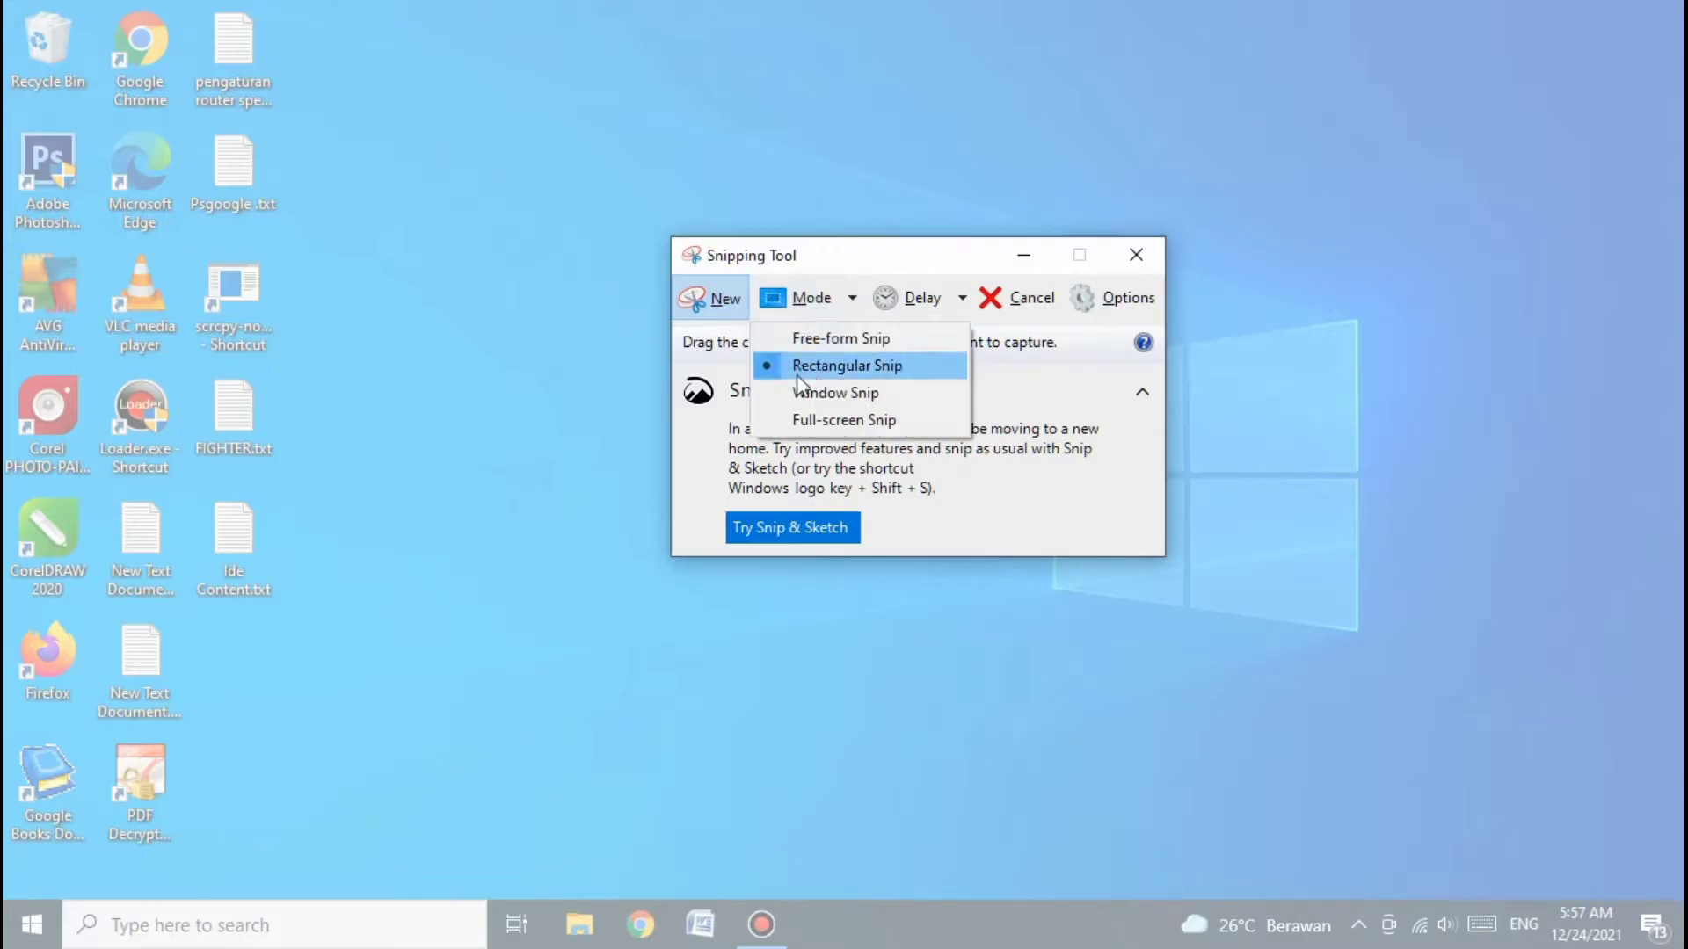
{"action": "left_click", "coordinate": [788, 424]}
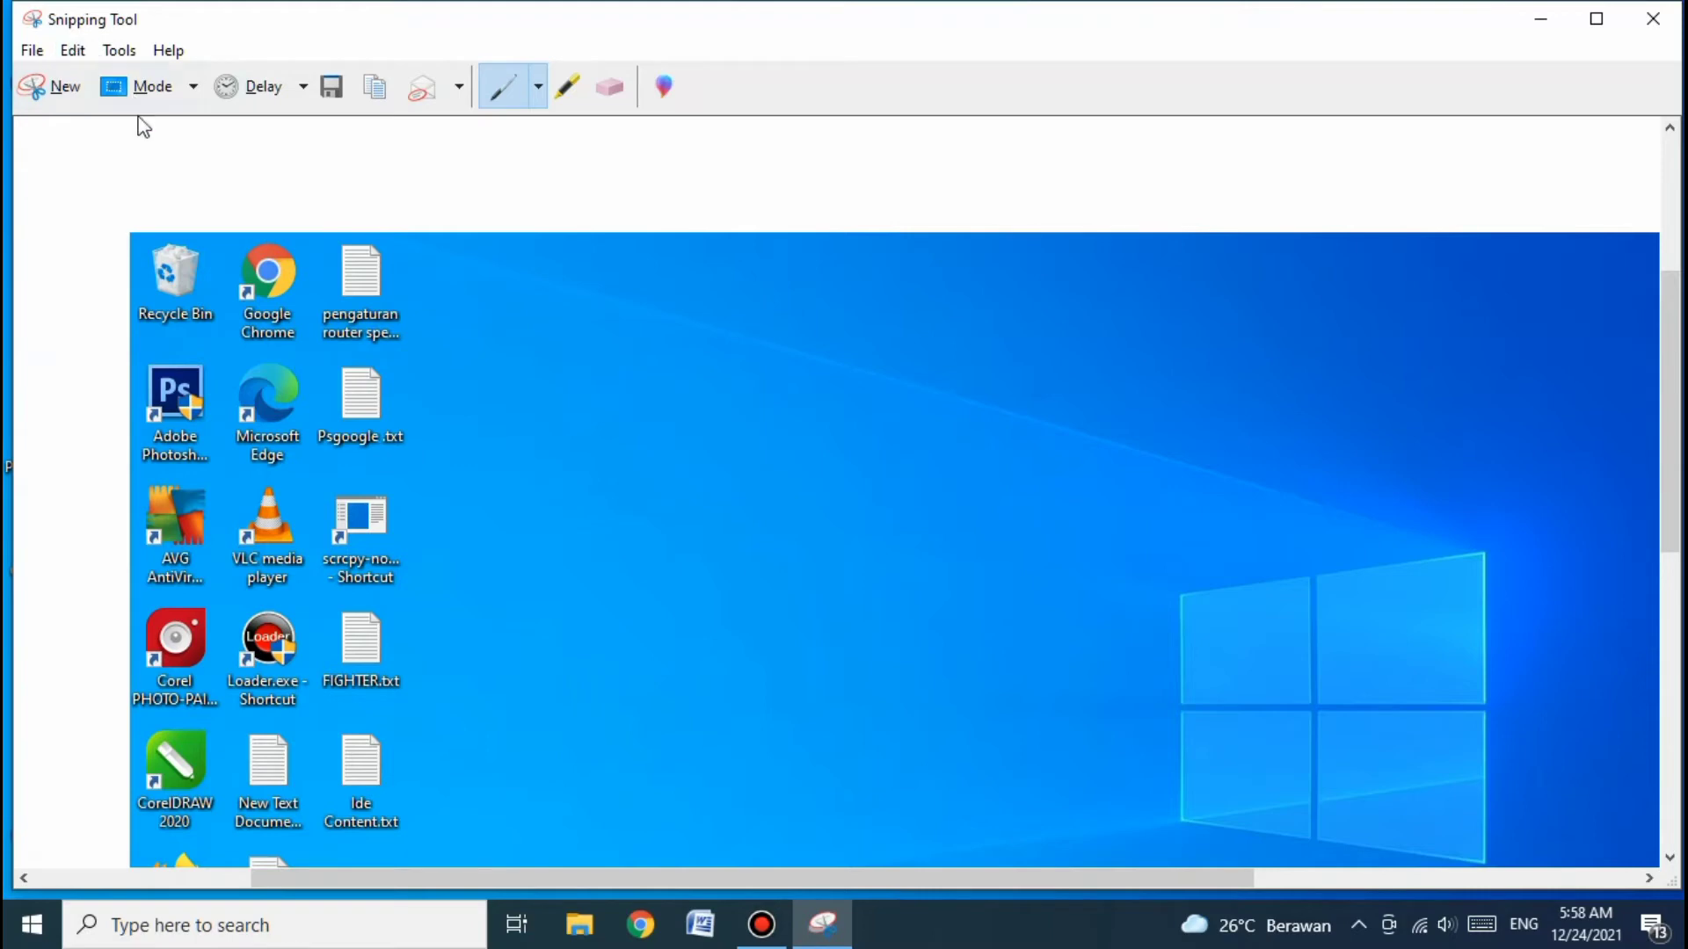
{"action": "scroll", "coordinate": [1332, 261], "scroll_direction": "down", "scroll_amount": 1}
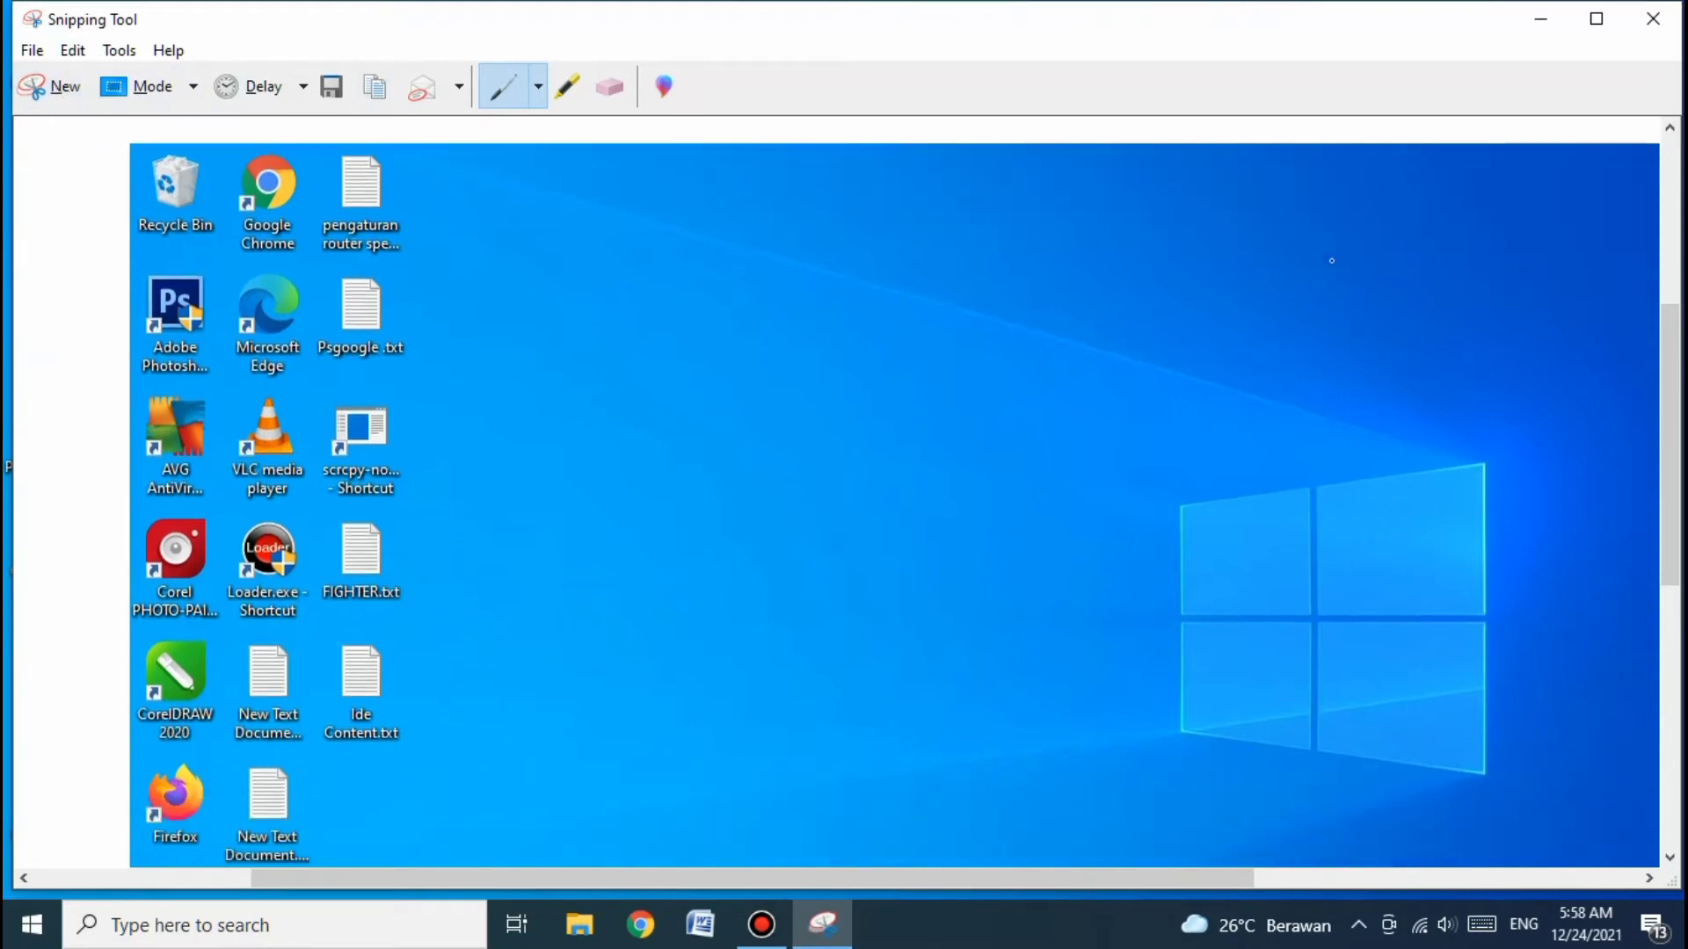
{"action": "scroll", "coordinate": [1322, 277], "scroll_direction": "down", "scroll_amount": 3}
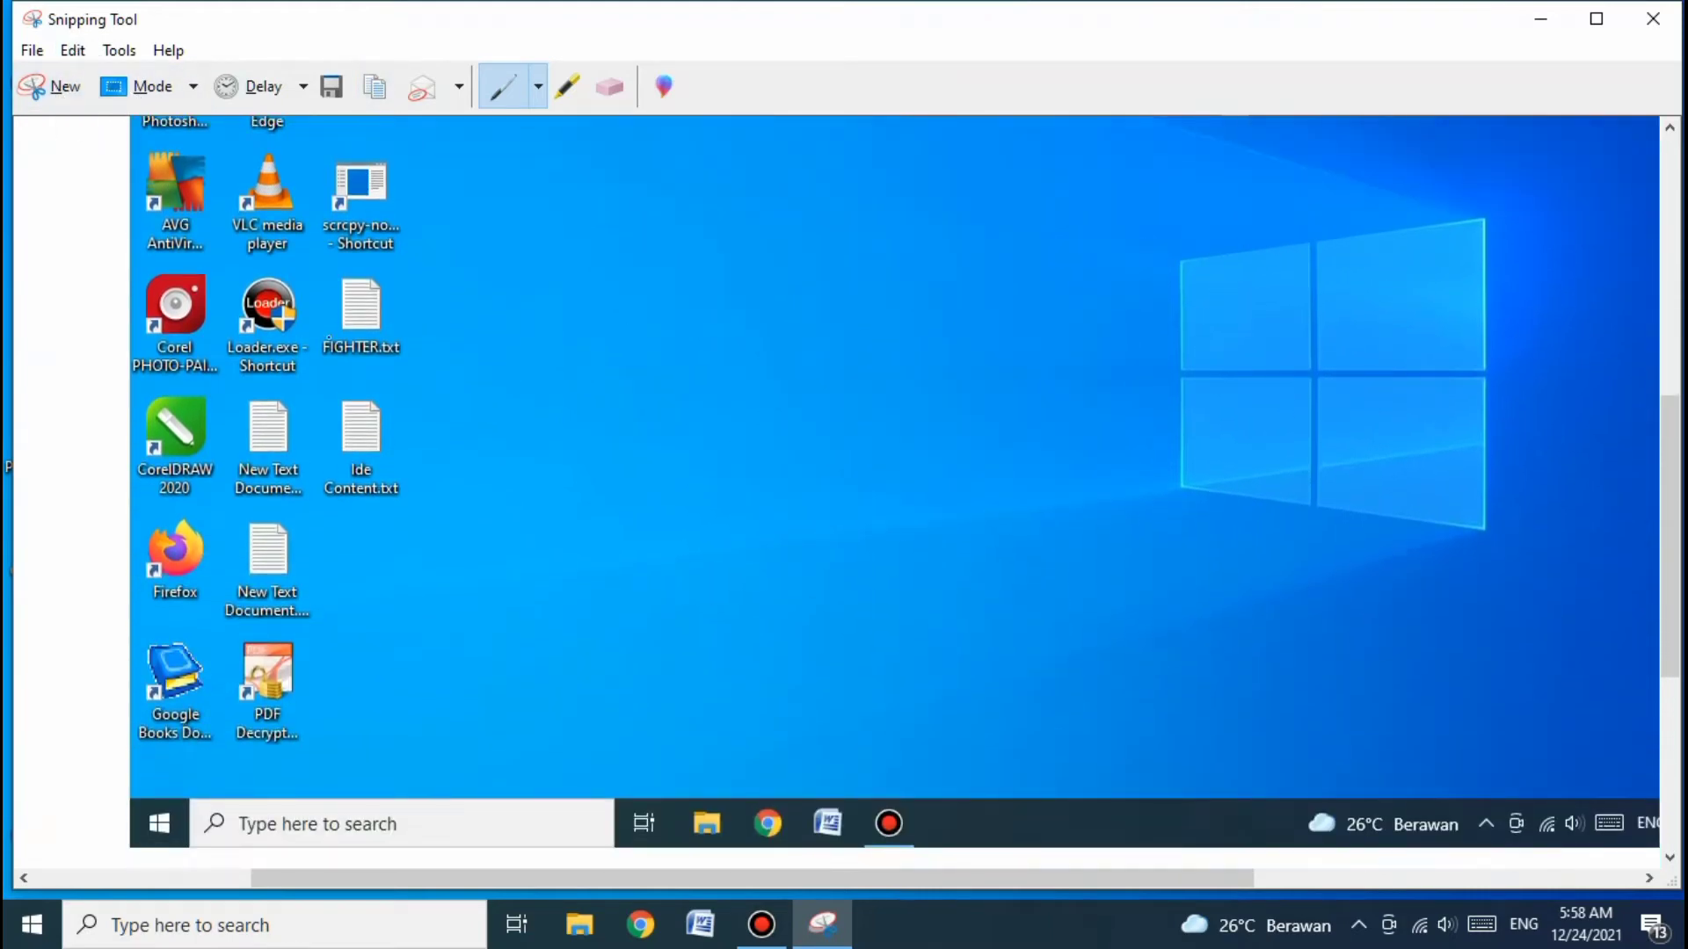
{"action": "scroll", "coordinate": [329, 337], "scroll_direction": "down", "scroll_amount": 3}
{"action": "scroll", "coordinate": [48, 226], "scroll_direction": "up", "scroll_amount": 3}
Step: Start a new Rectangular Snip, move the Snipping Tool window clear of the Windows logo, and capture the wallpaper area around the logo
{"action": "left_click", "coordinate": [55, 90]}
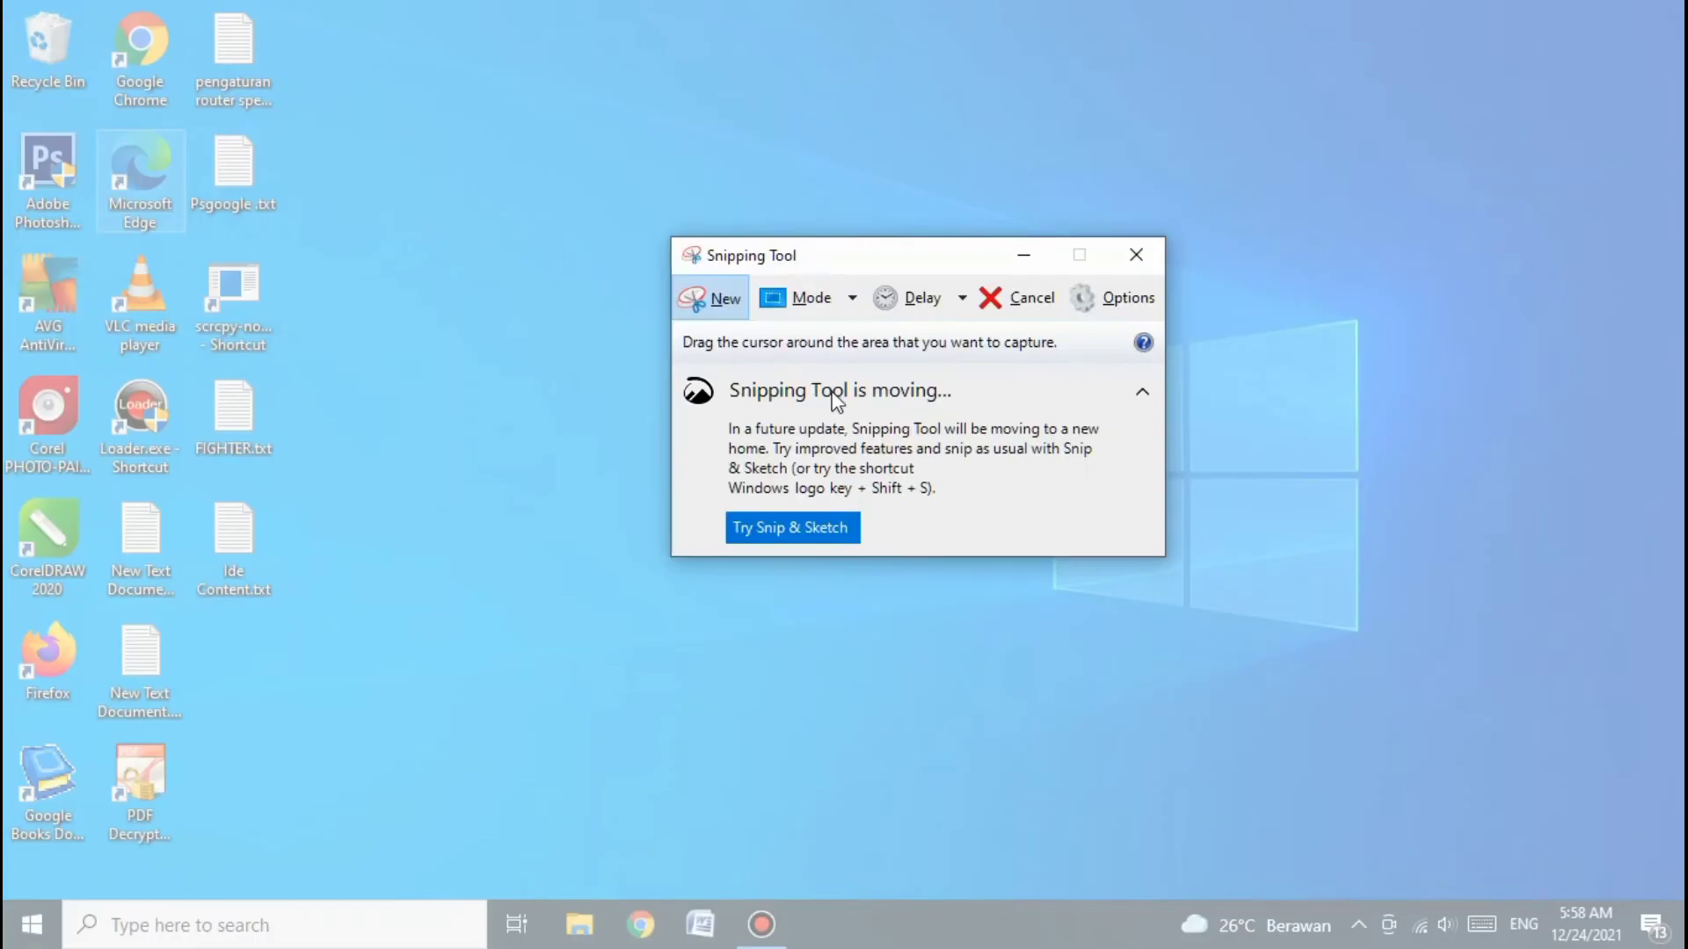
{"action": "left_click", "coordinate": [849, 301]}
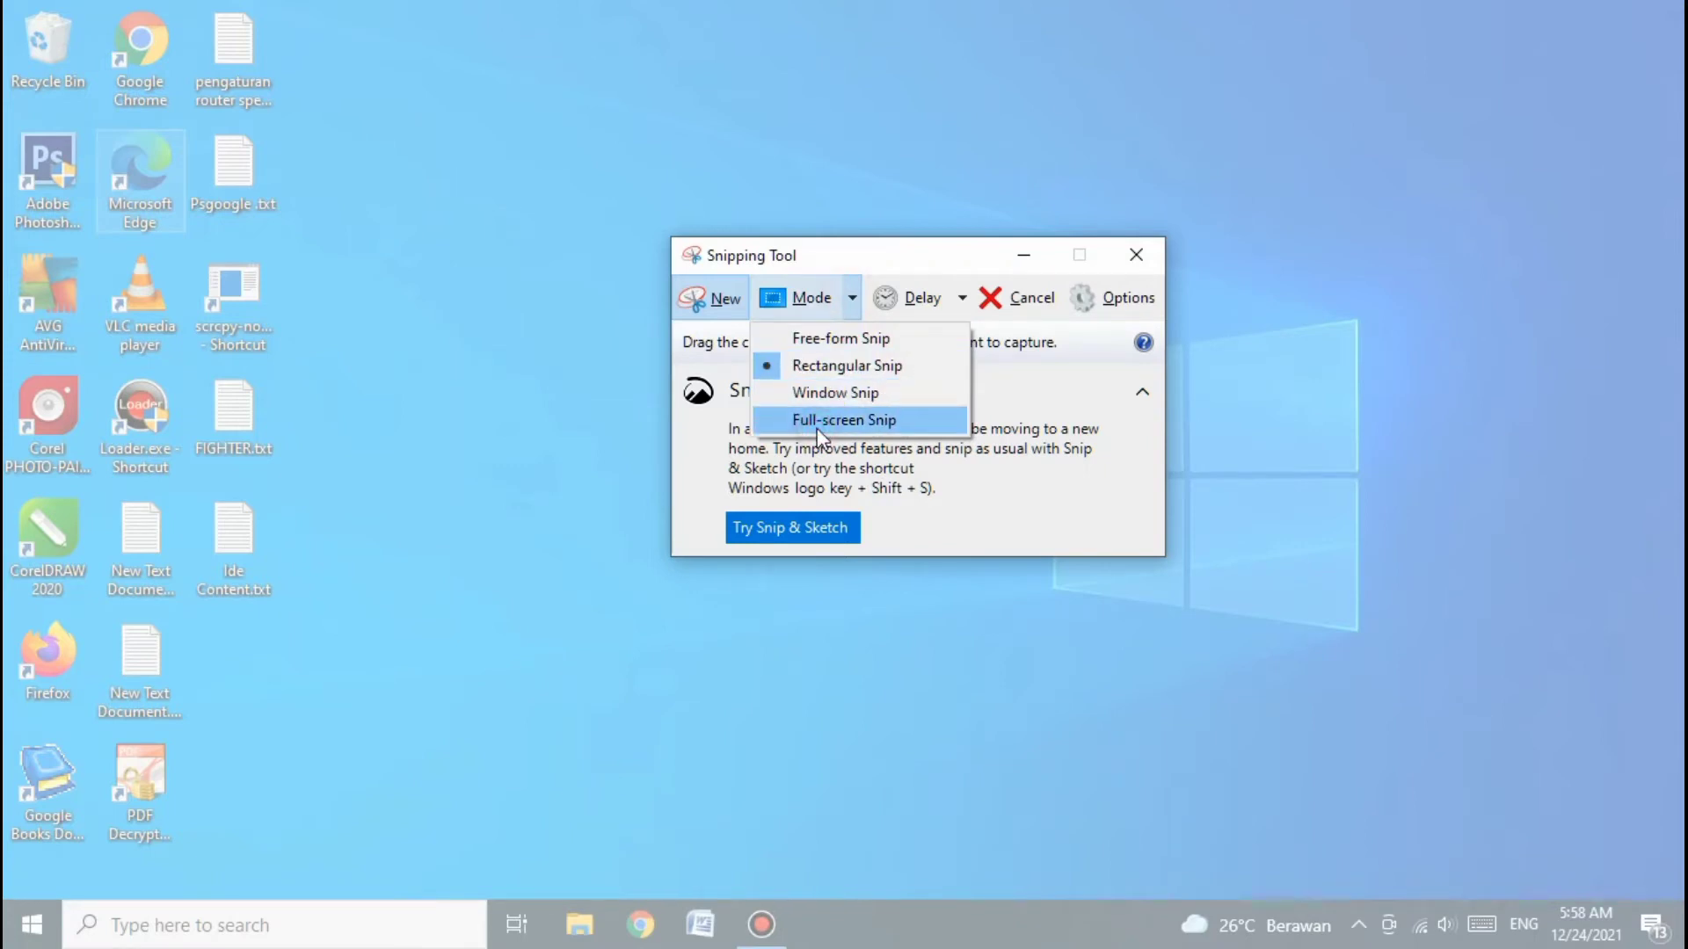
{"action": "left_click", "coordinate": [966, 505]}
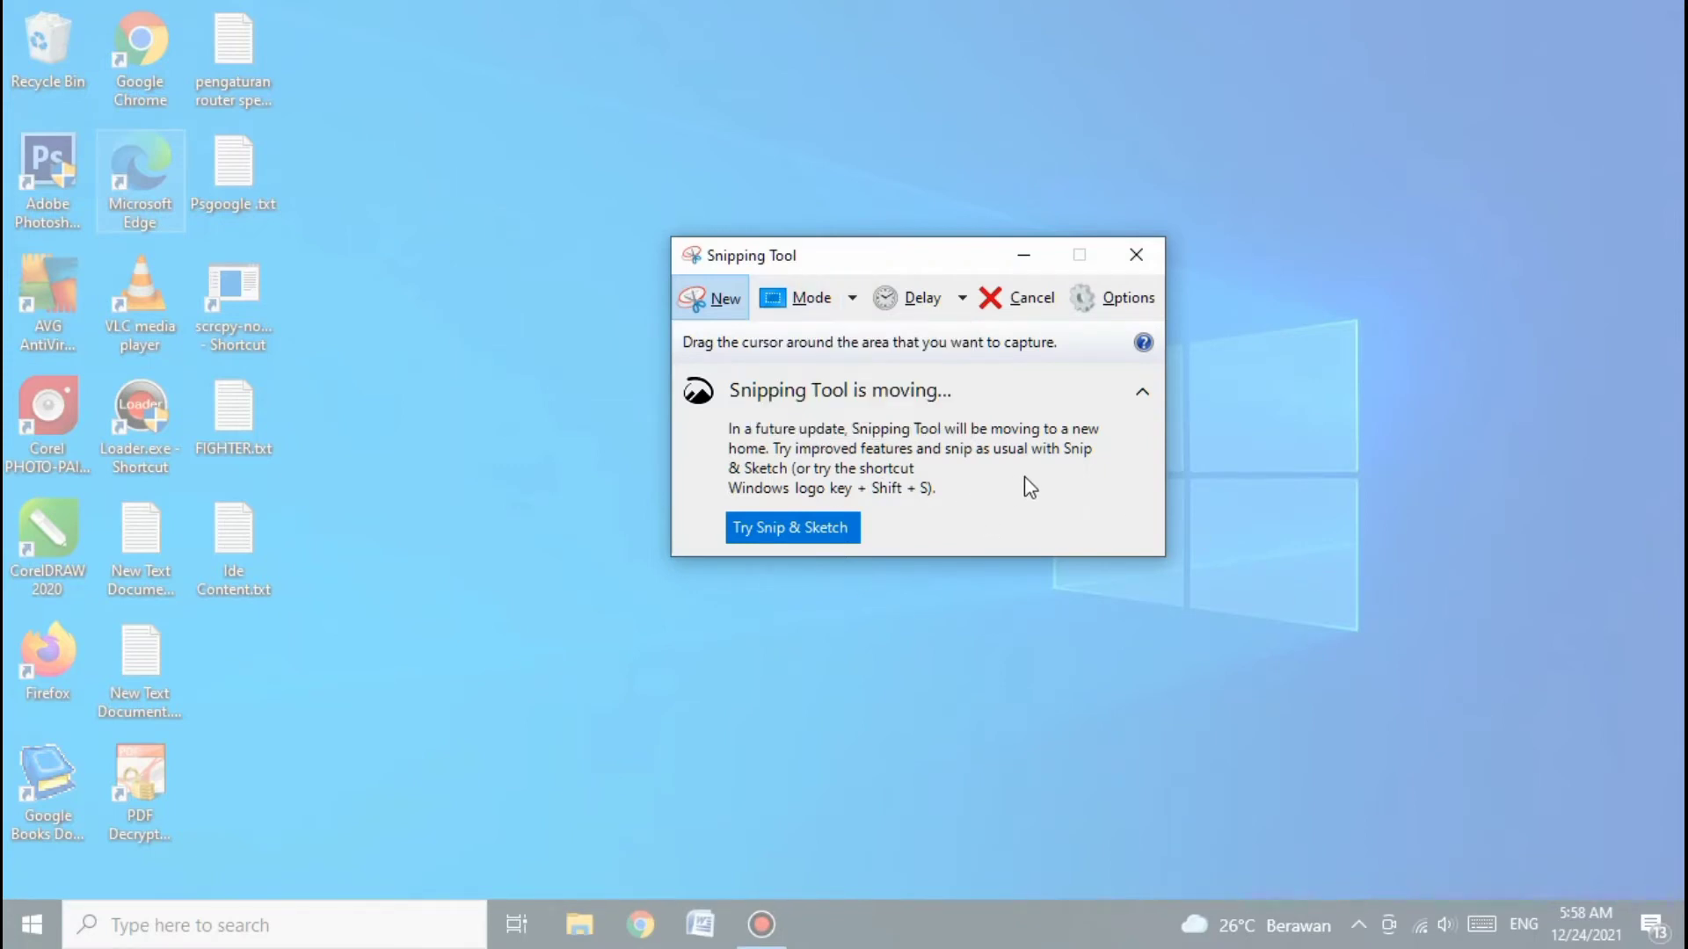
{"action": "left_click", "coordinate": [824, 304]}
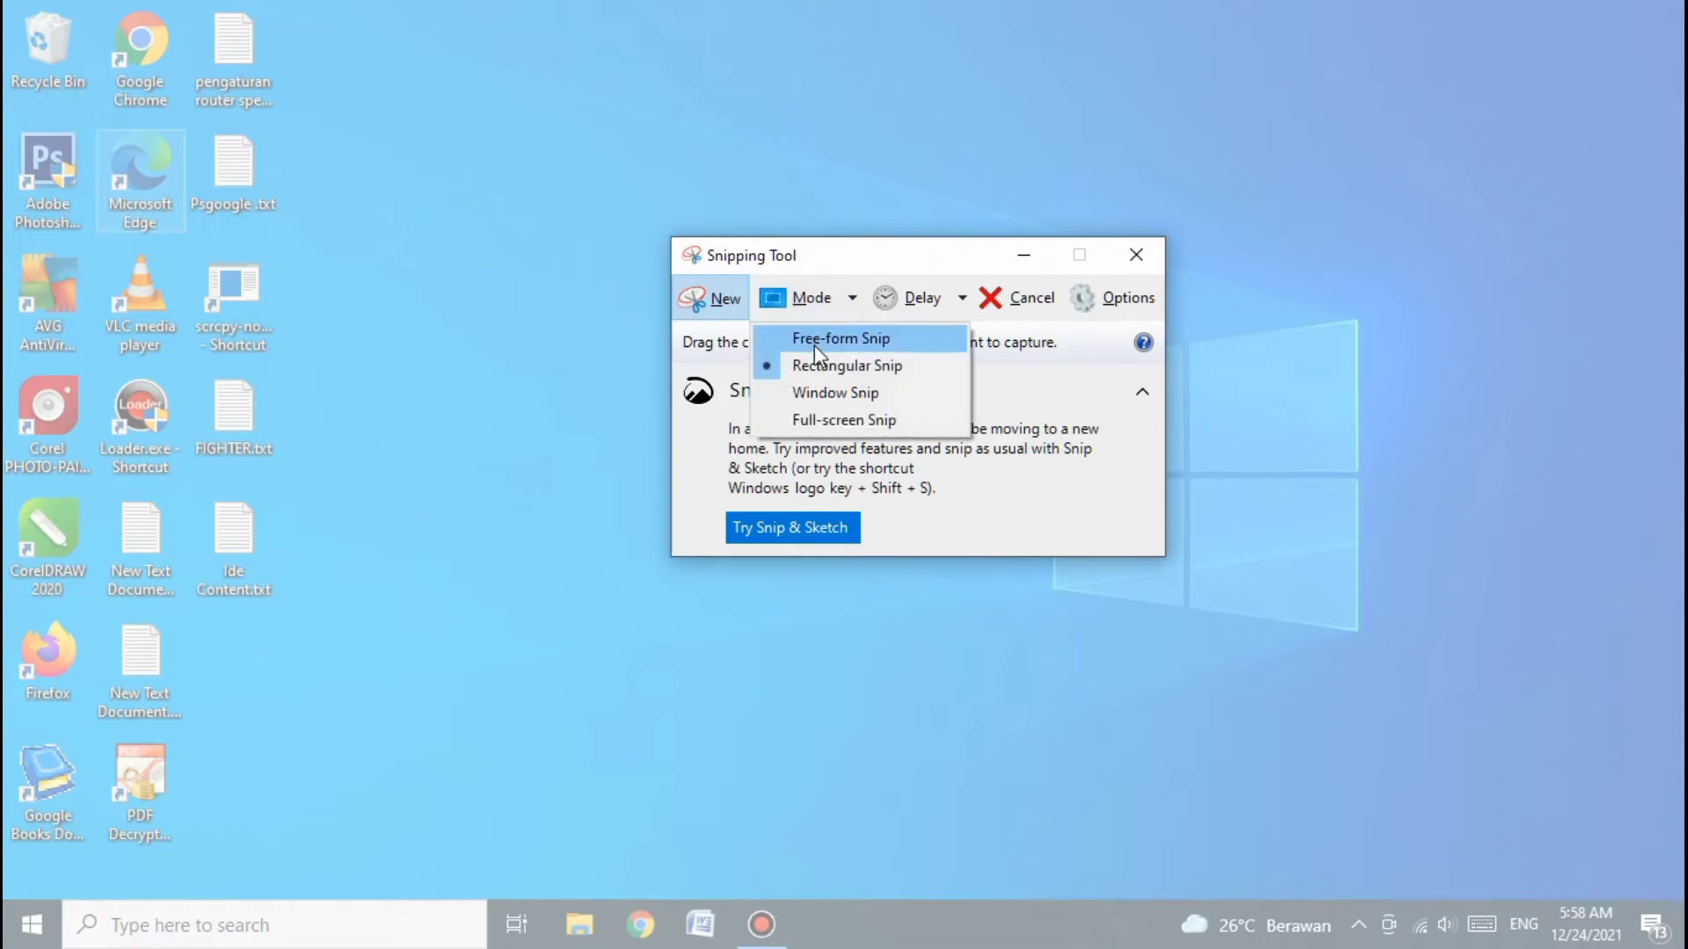
{"action": "left_click", "coordinate": [1019, 517]}
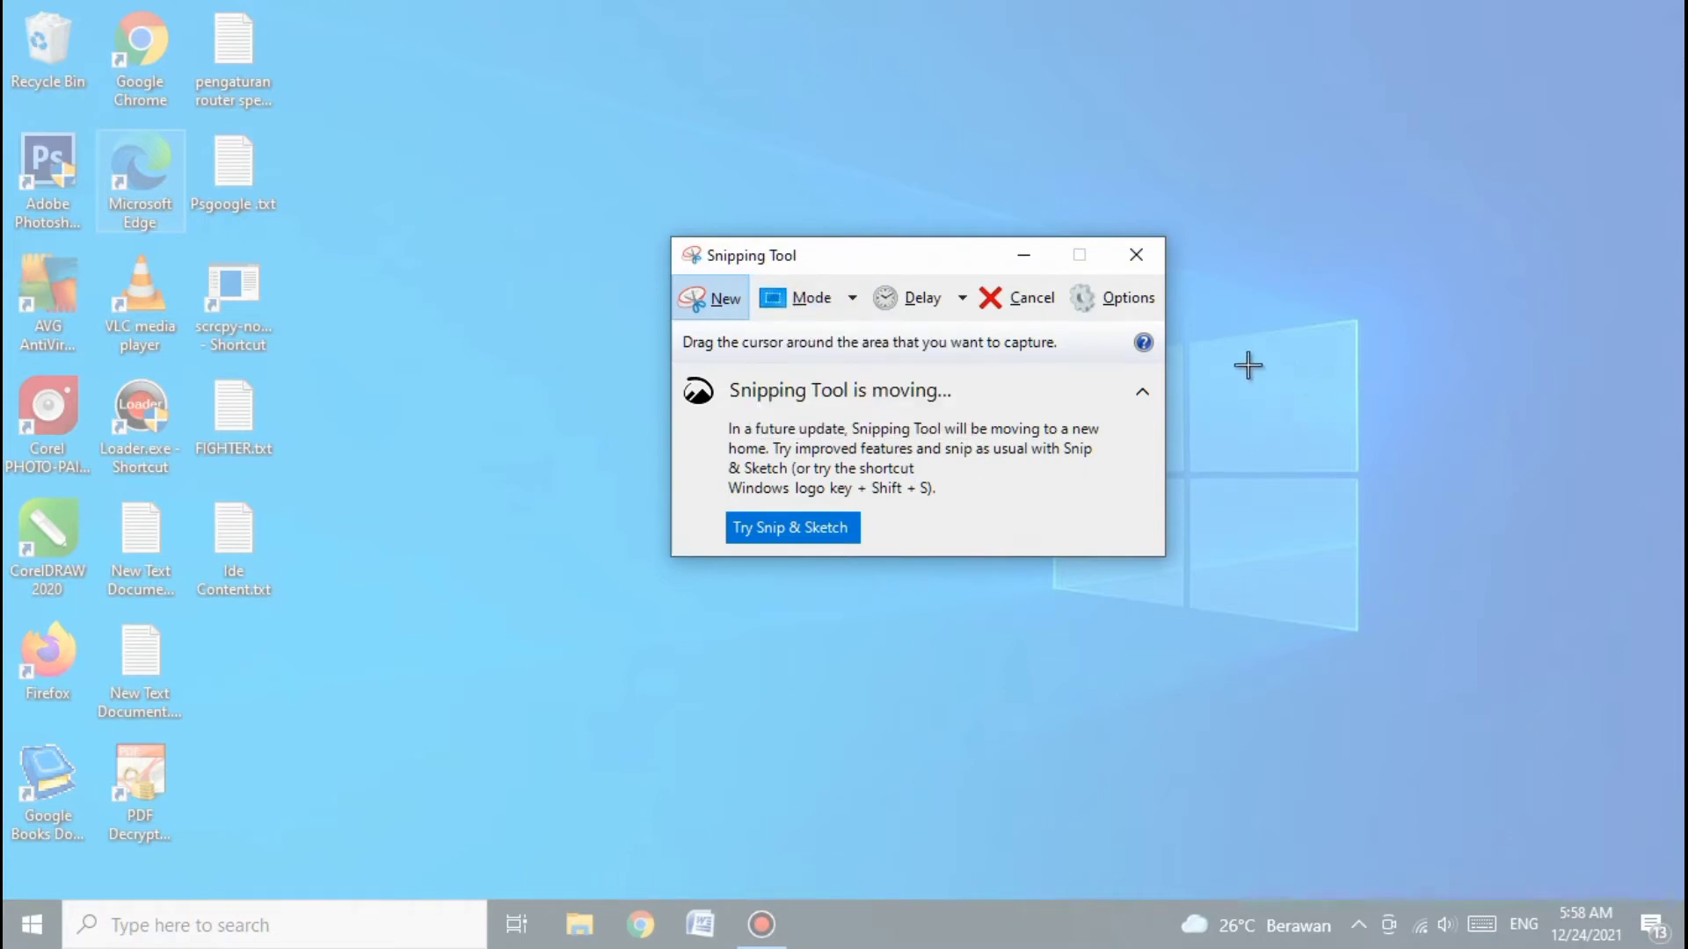
{"action": "left_click_drag", "start_coordinate": [939, 256], "coordinate": [319, 88]}
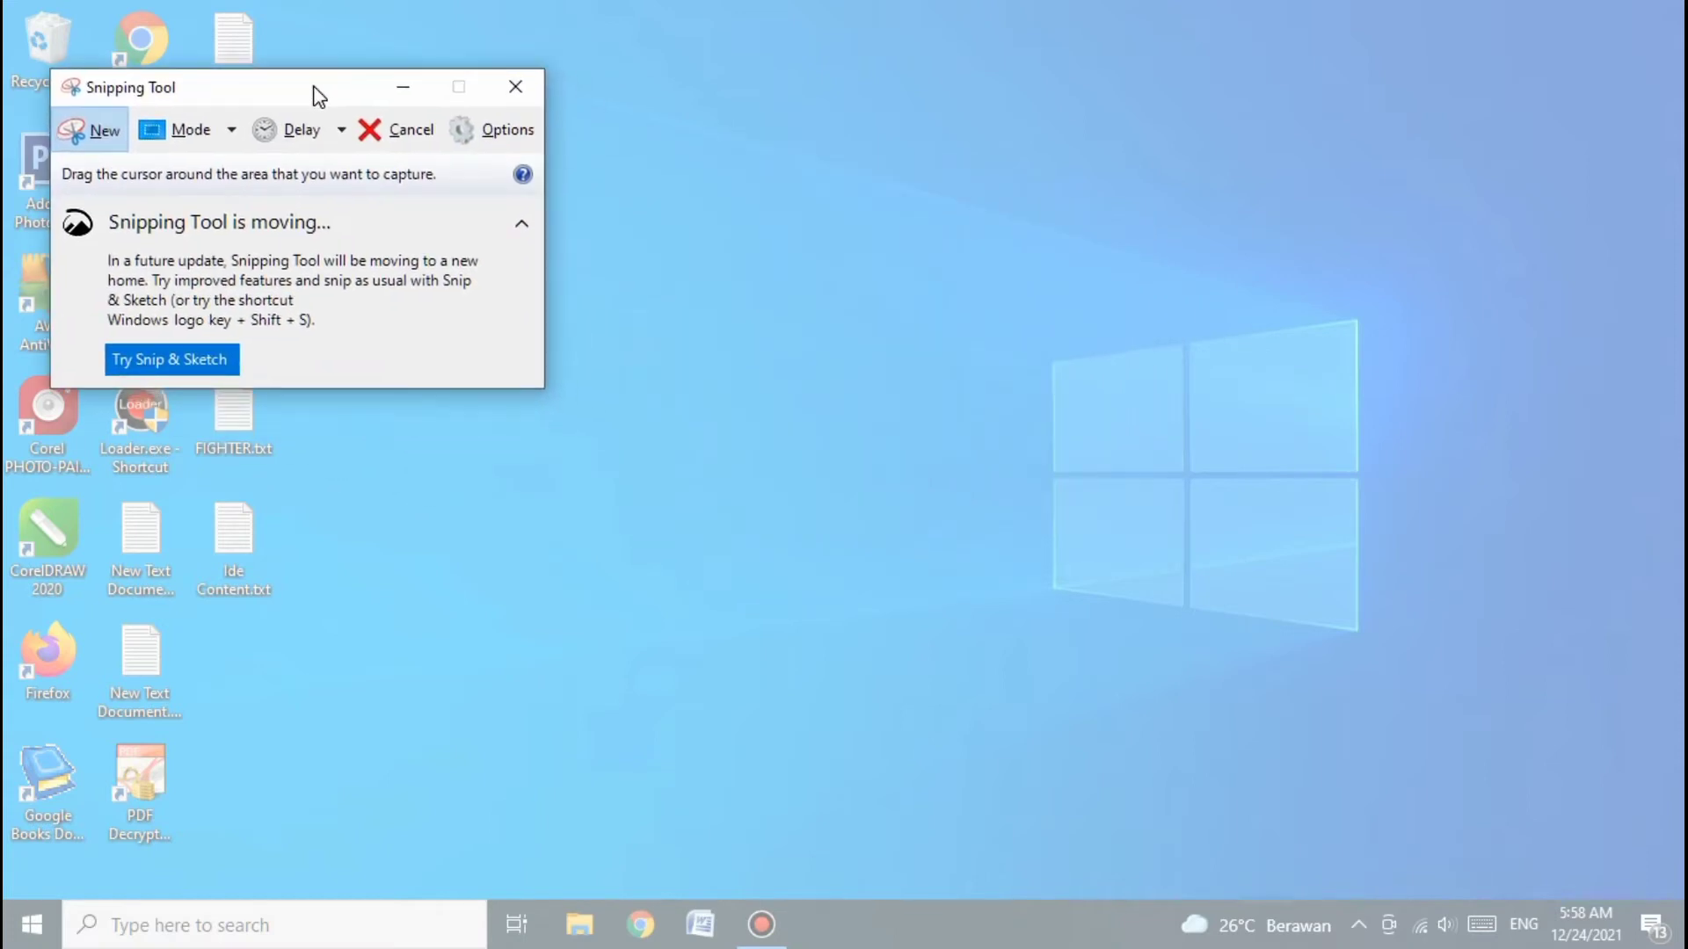
{"action": "left_click_drag", "start_coordinate": [943, 274], "coordinate": [1469, 726]}
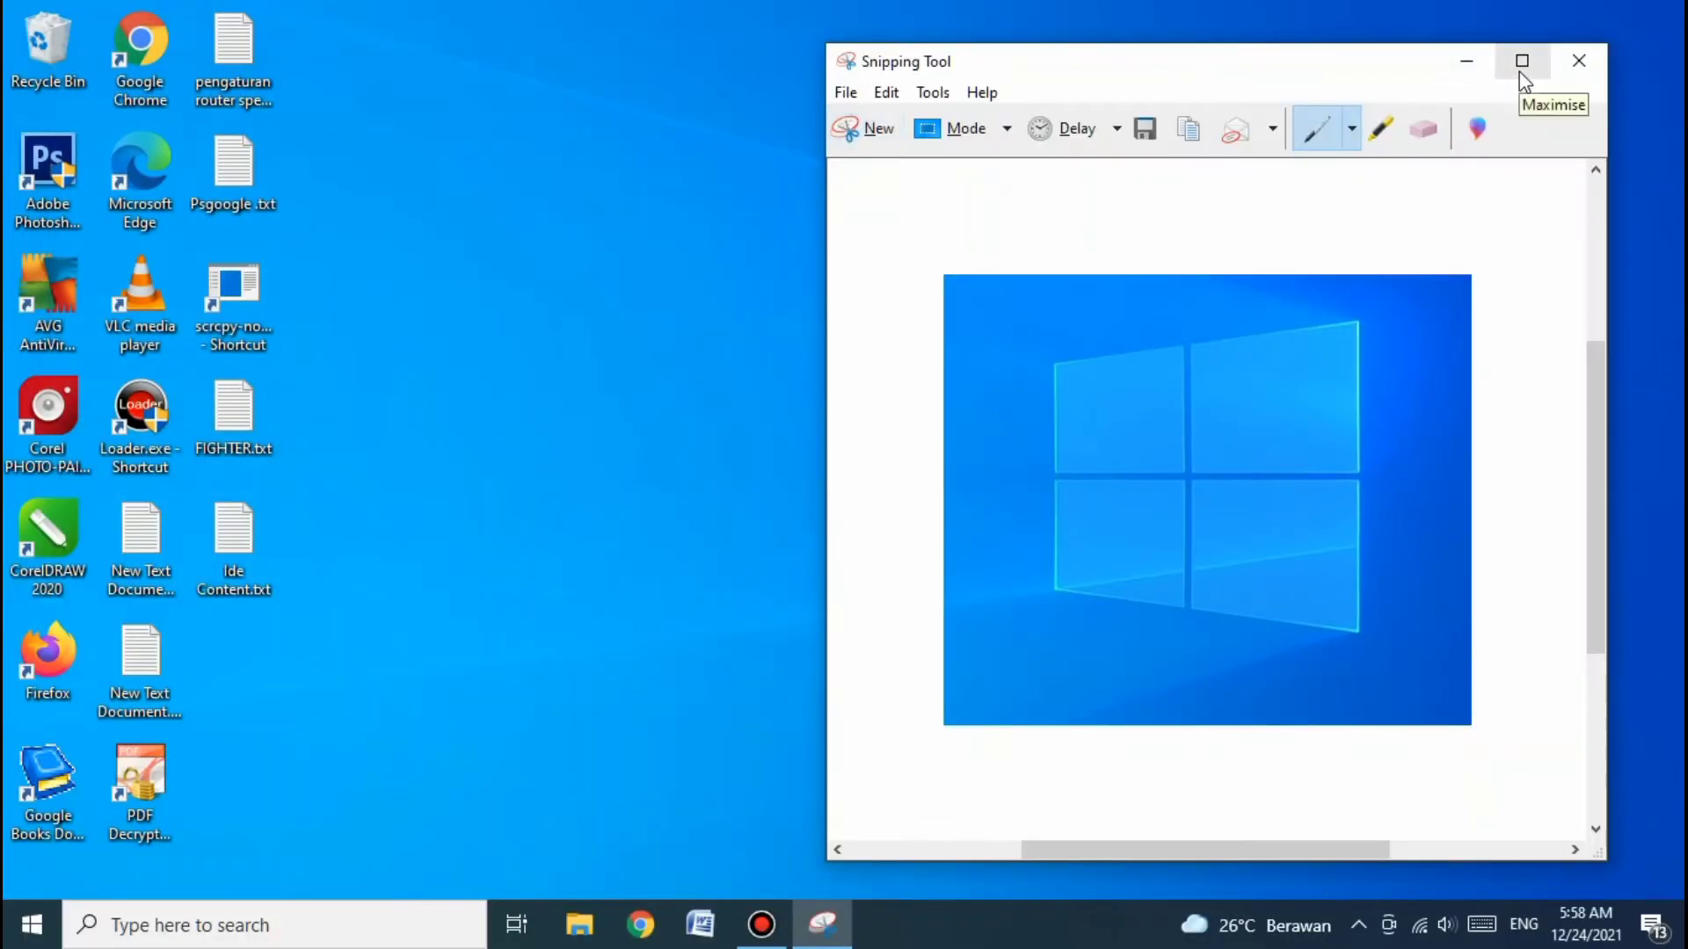
Step: Maximize and restore the Snipping Tool window, shift it slightly upward, and maximize it again
{"action": "left_click", "coordinate": [1521, 61]}
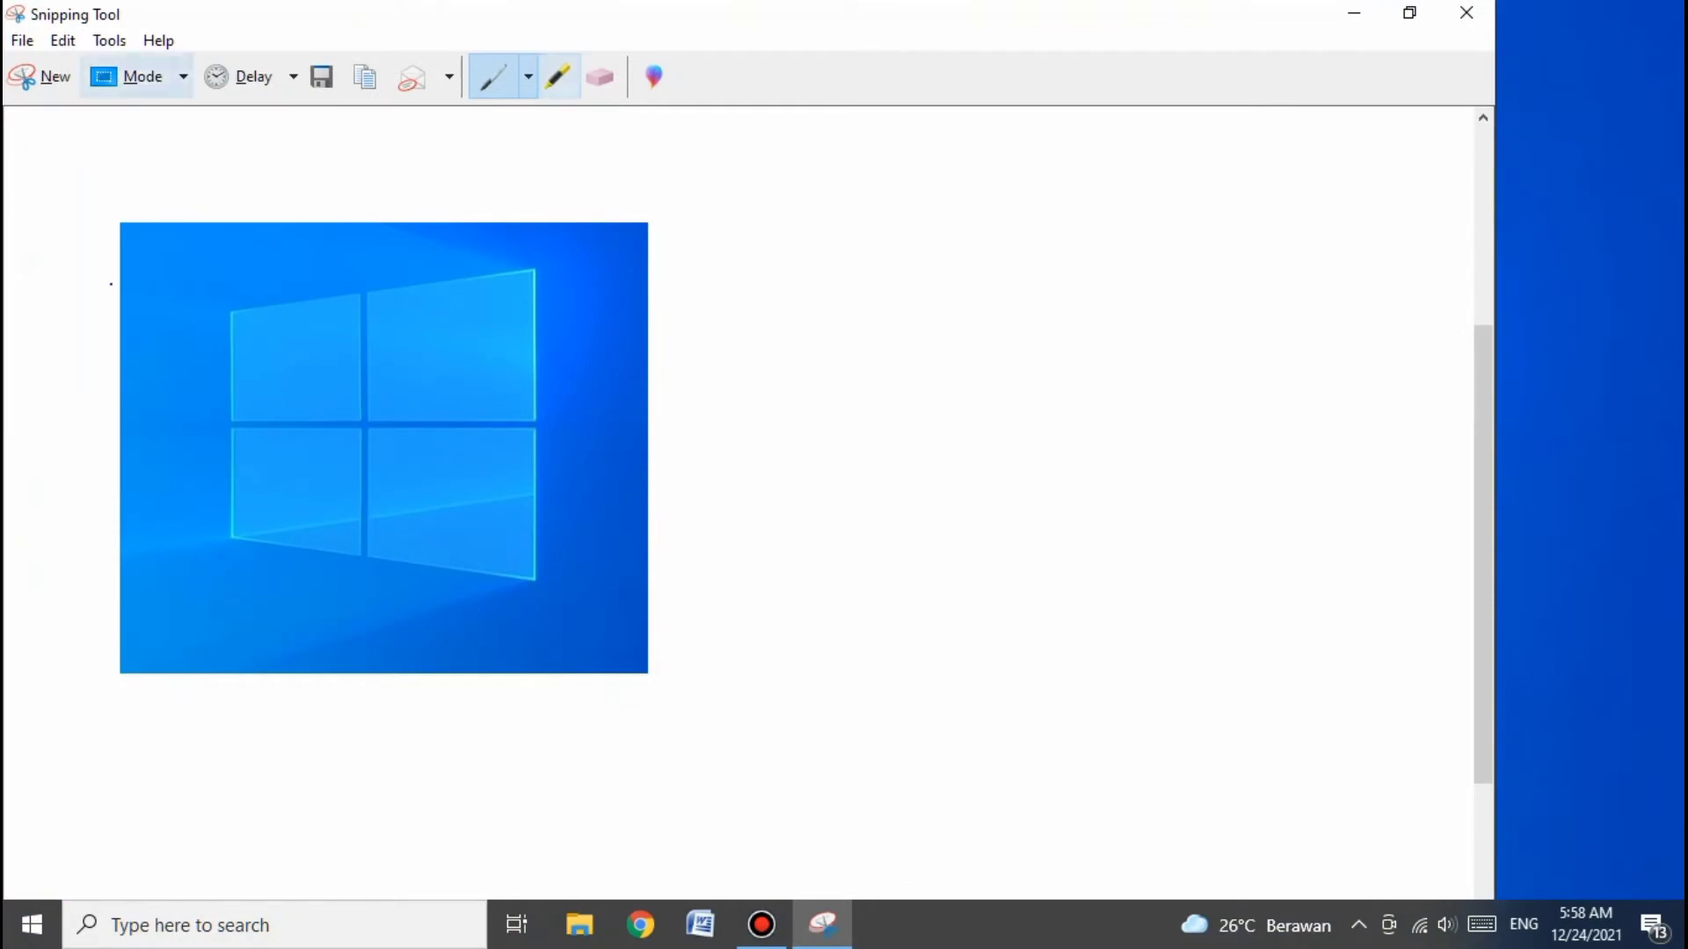
{"action": "left_click", "coordinate": [1409, 12]}
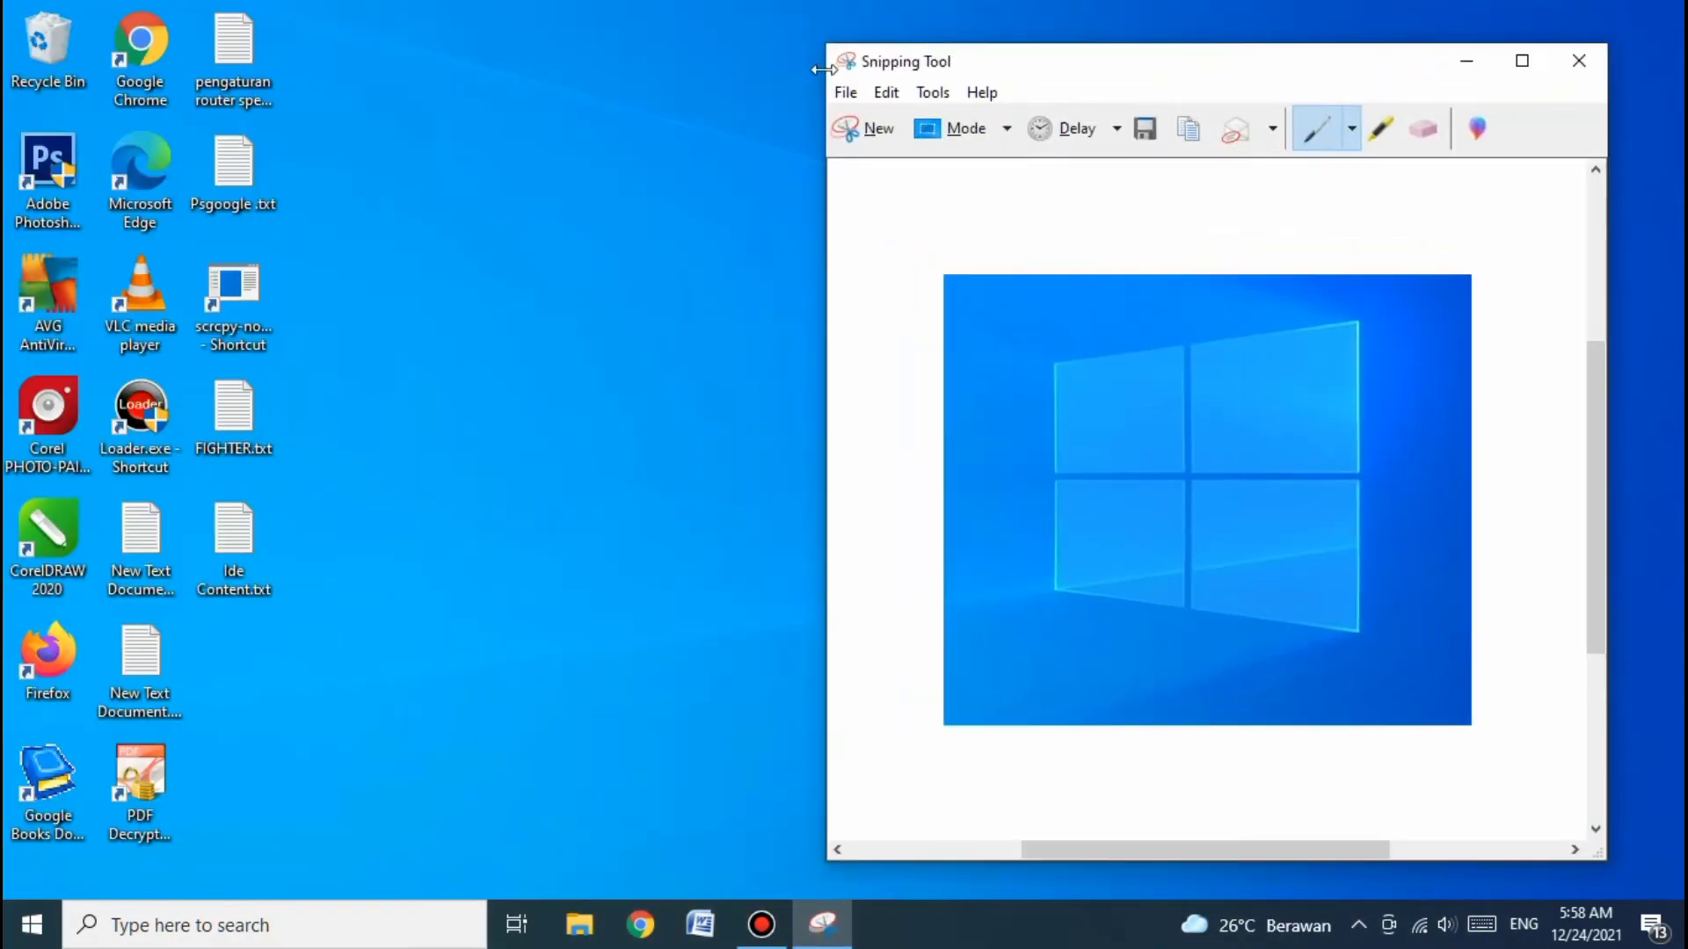
{"action": "mouse_move", "coordinate": [1179, 70]}
{"action": "left_mouse_down"}
{"action": "mouse_move", "coordinate": [1285, 40]}
{"action": "mouse_move", "coordinate": [1179, 44]}
{"action": "left_mouse_up"}
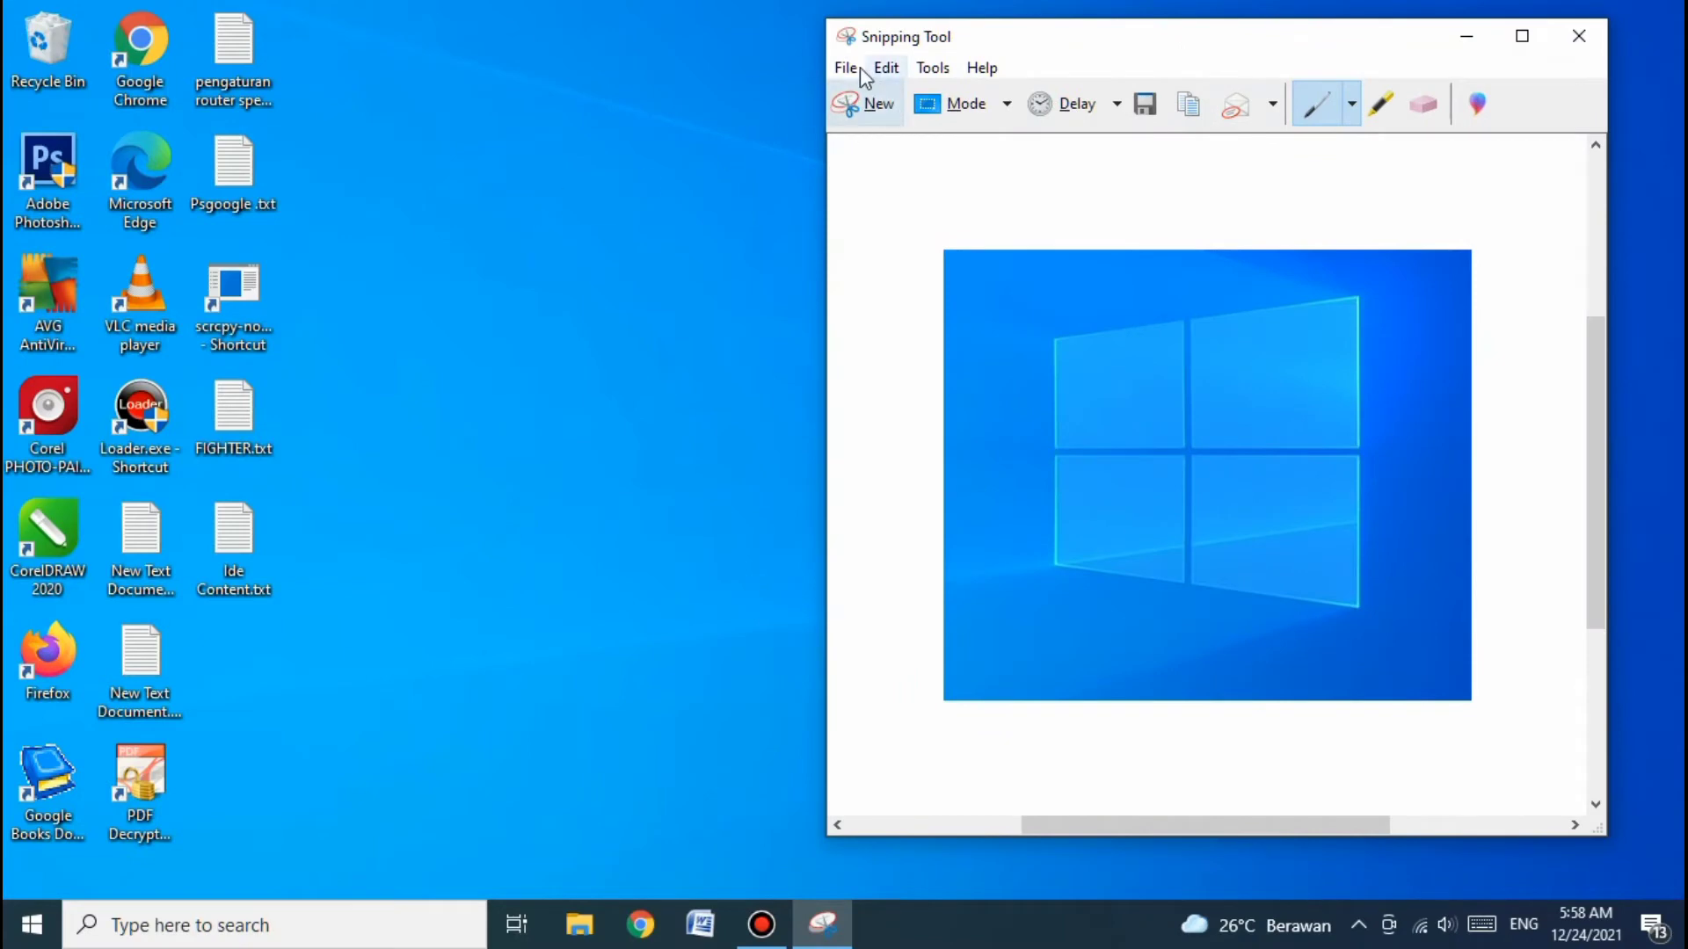
{"action": "left_click", "coordinate": [1522, 36]}
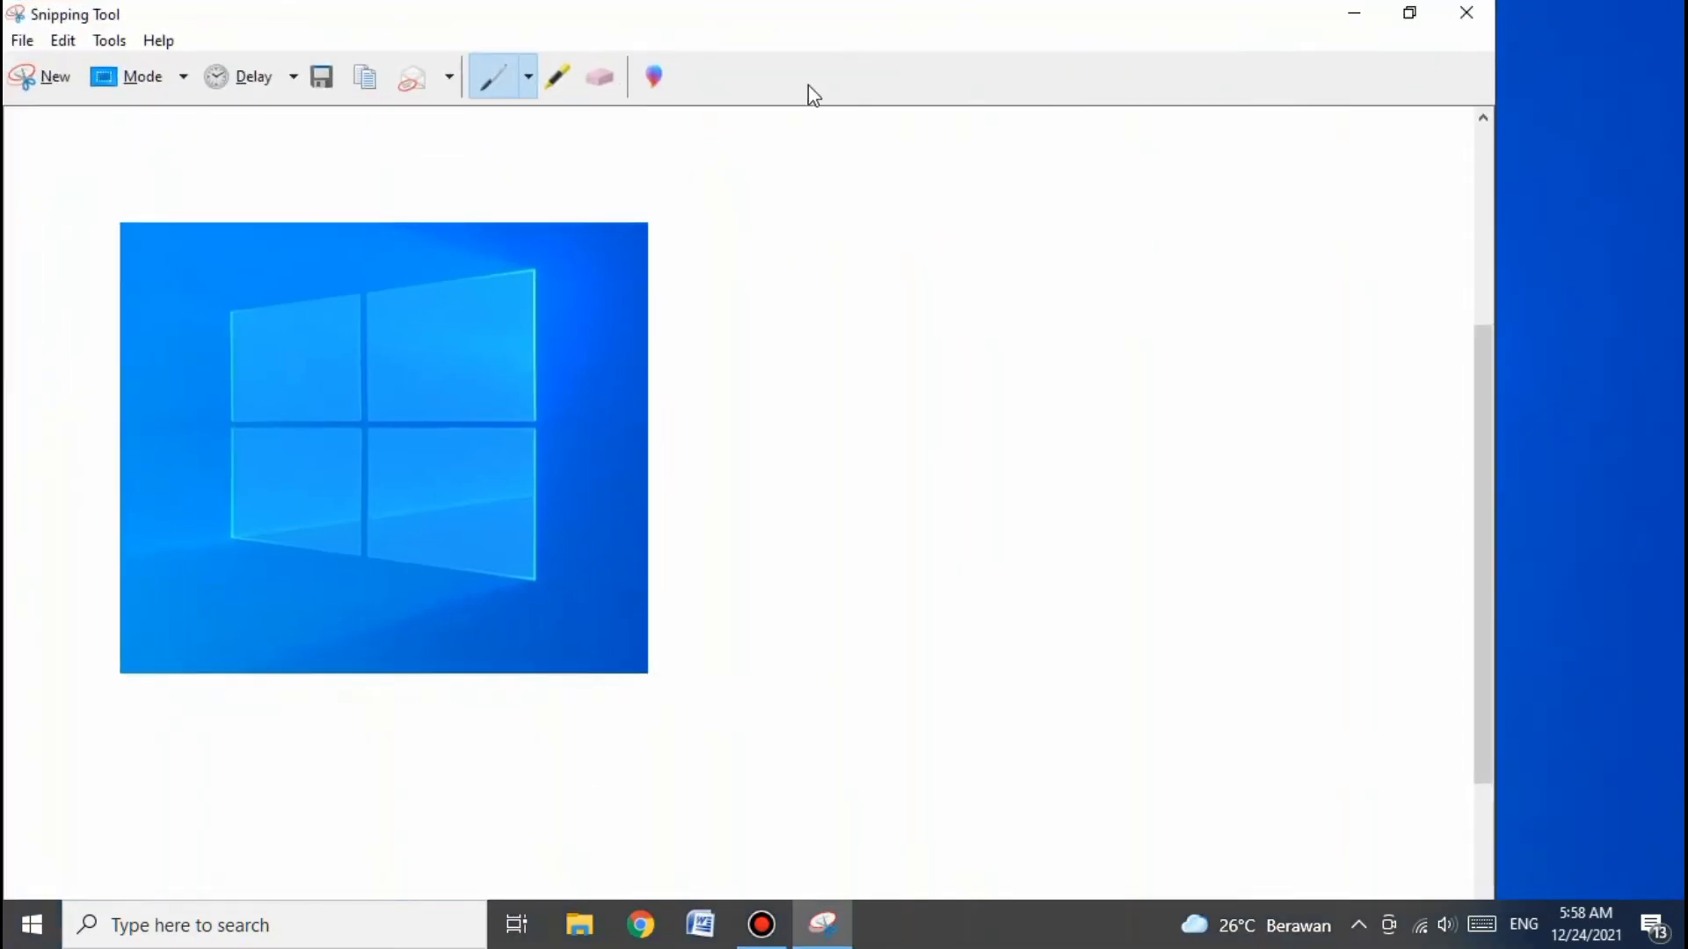
Step: Open the save dialog for the logo snip, look through the available save locations, and cancel without saving
{"action": "left_click", "coordinate": [323, 78]}
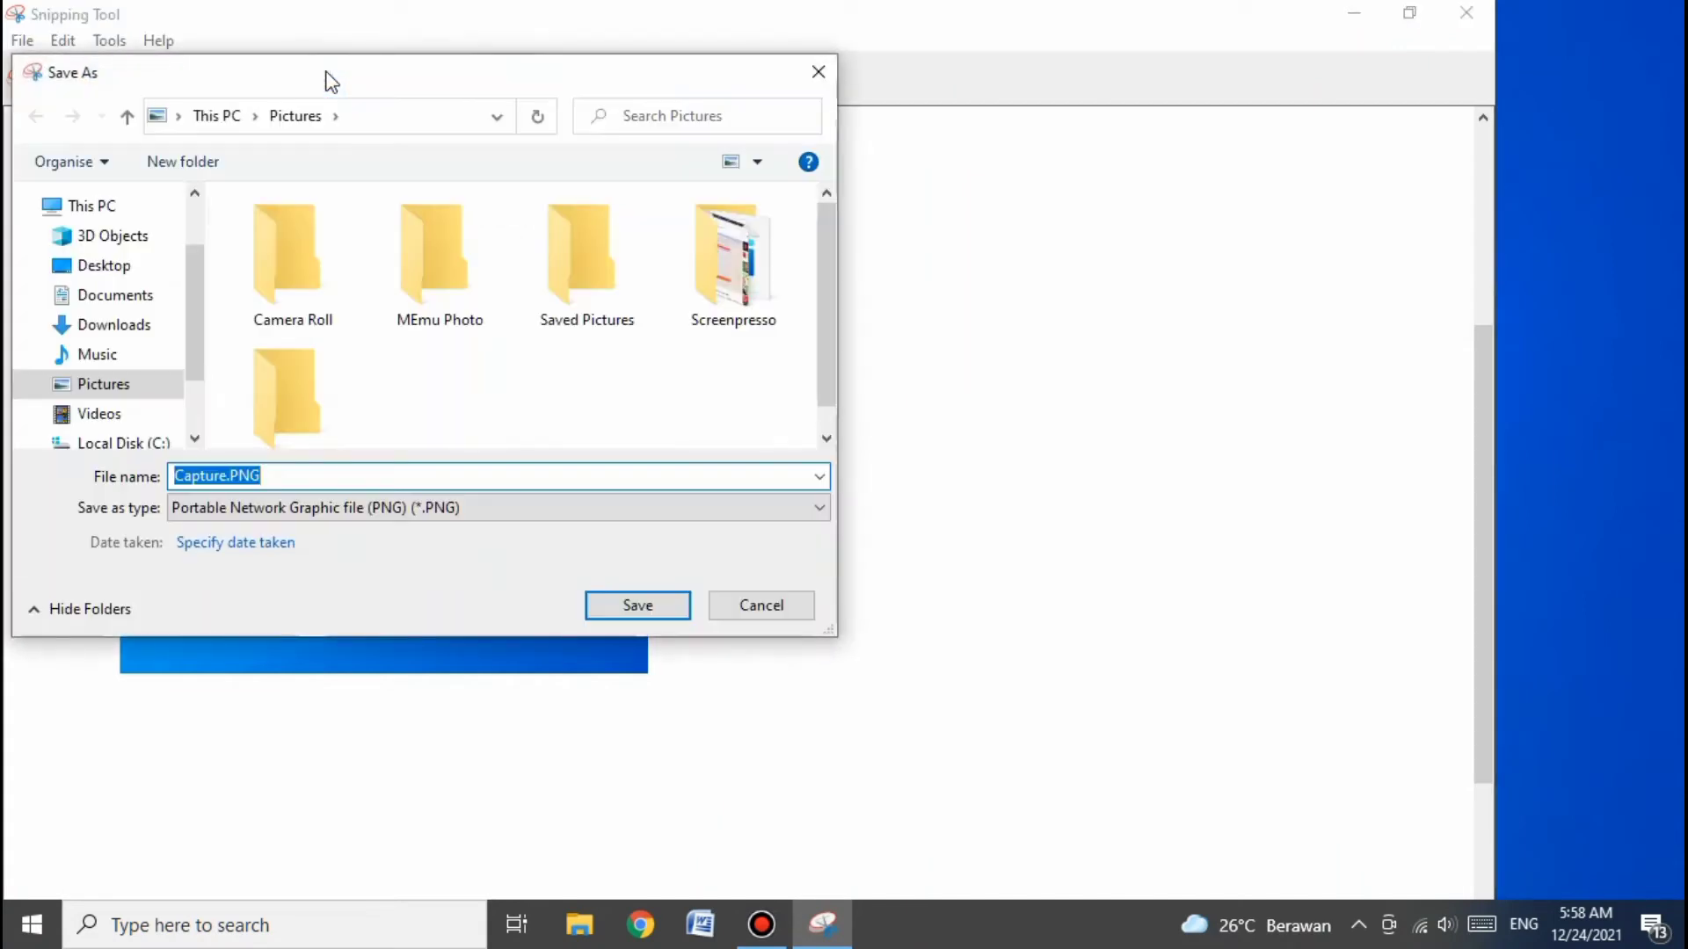
{"action": "scroll", "coordinate": [162, 405], "scroll_direction": "down", "scroll_amount": 1}
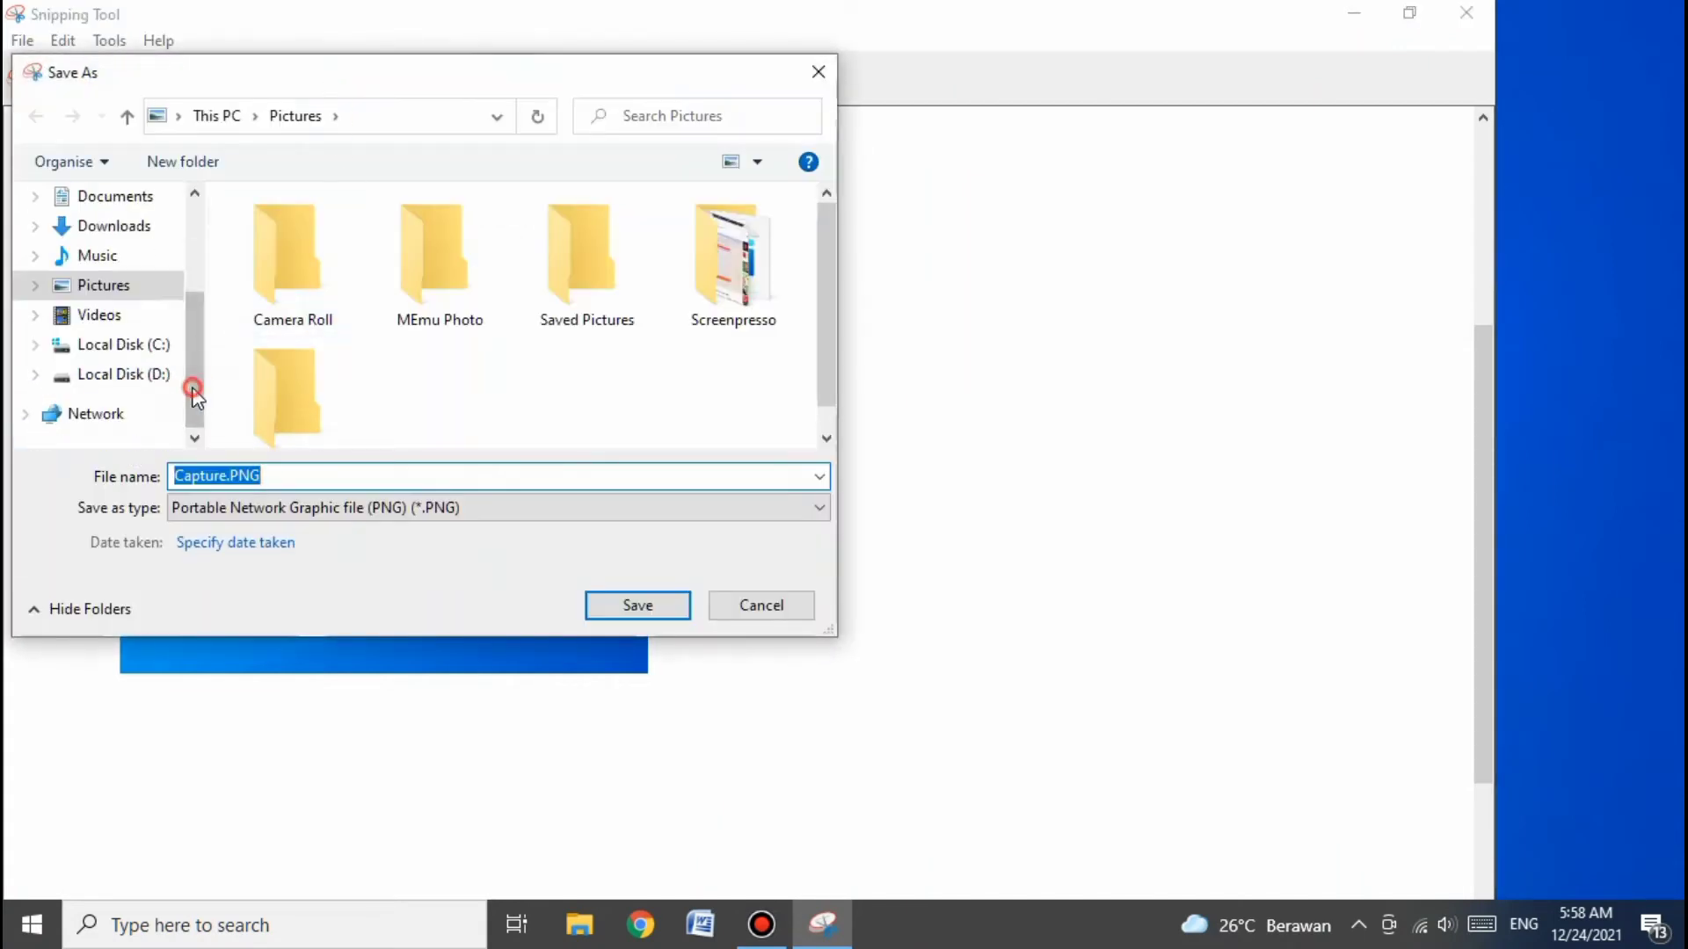
{"action": "left_click", "coordinate": [732, 611]}
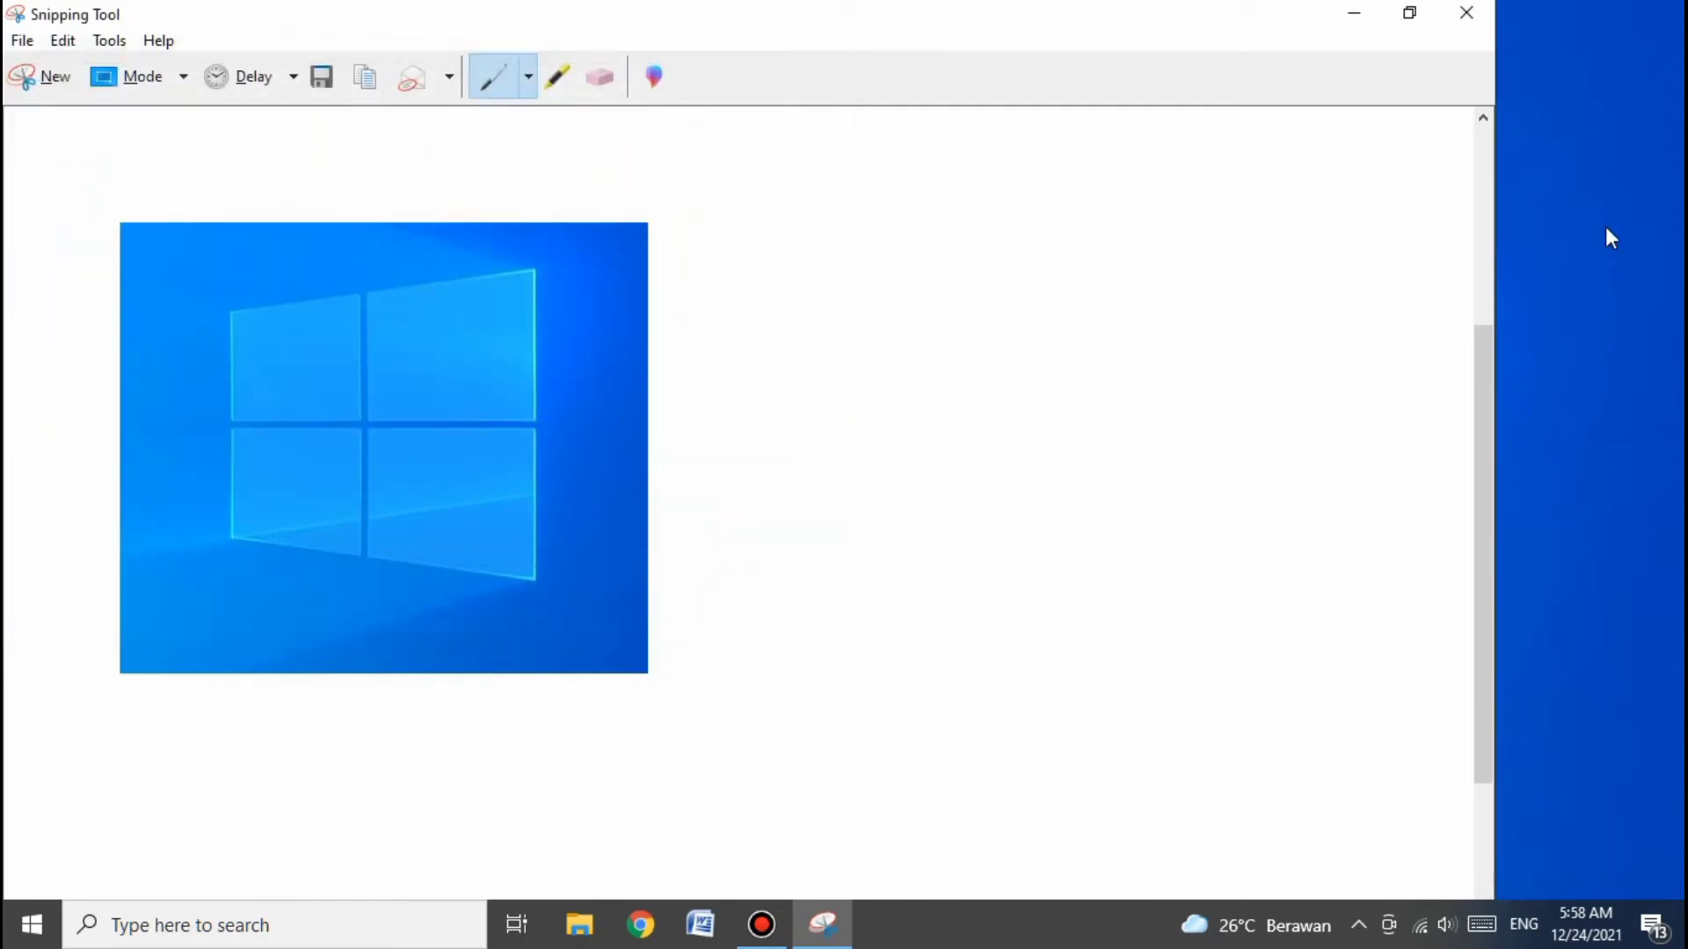
Step: Close the Snipping Tool without saving the snip, and refresh the desktop twice
{"action": "left_click", "coordinate": [1446, 13]}
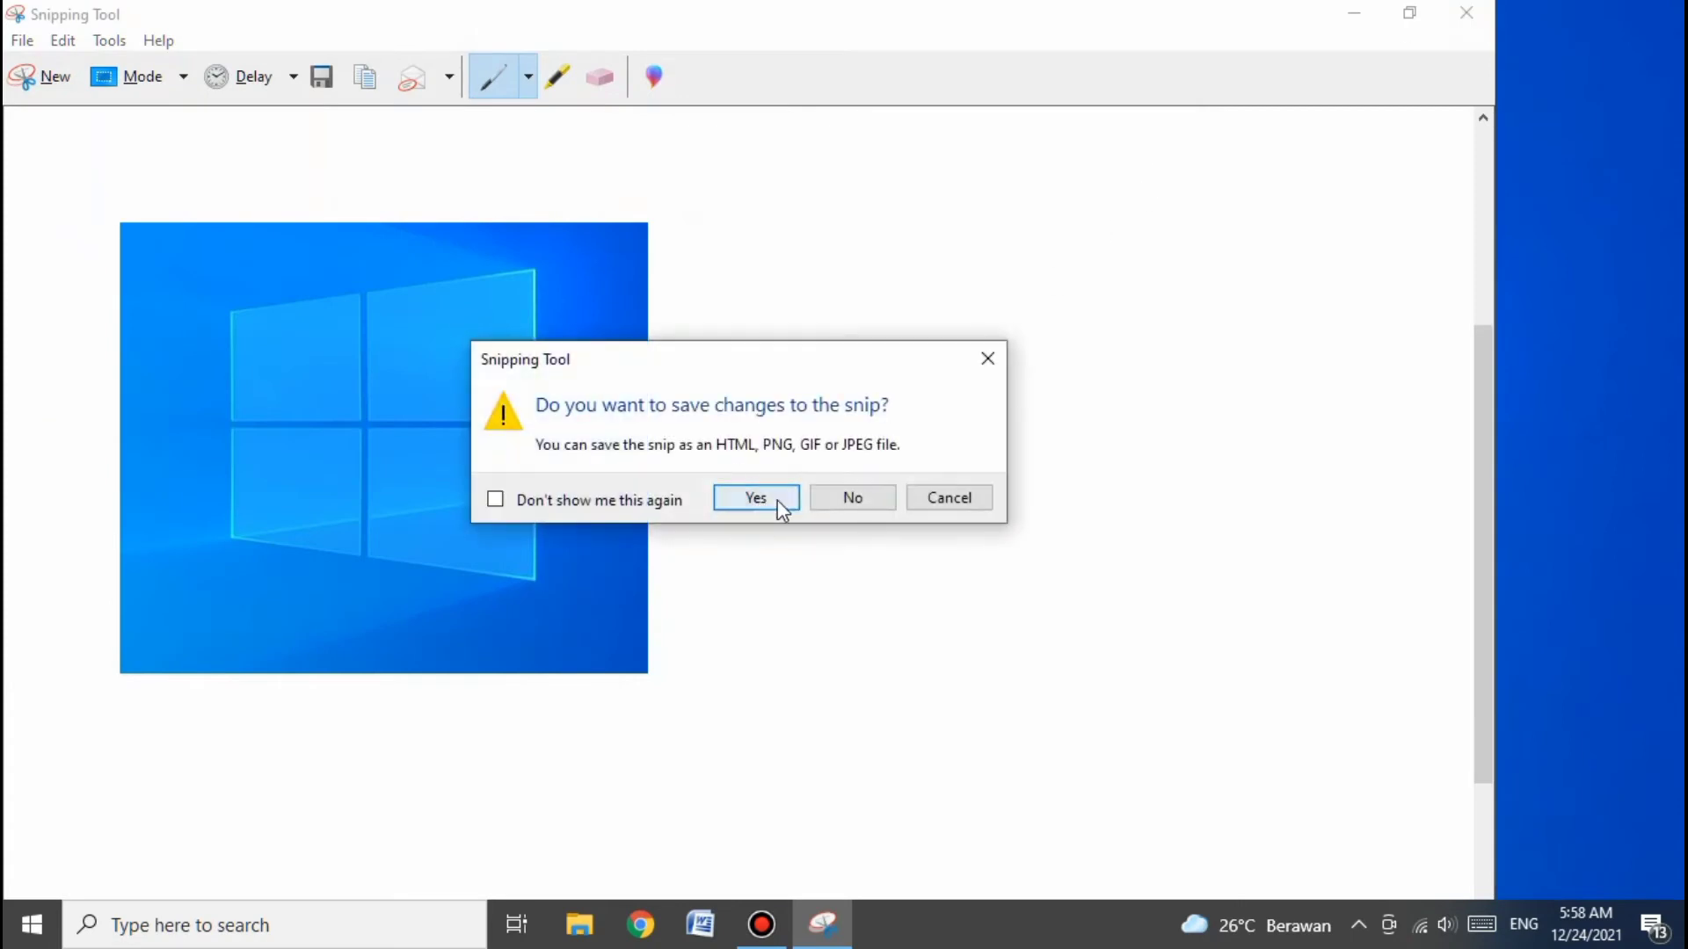
{"action": "left_click", "coordinate": [853, 498]}
{"action": "right_click", "coordinate": [1600, 137]}
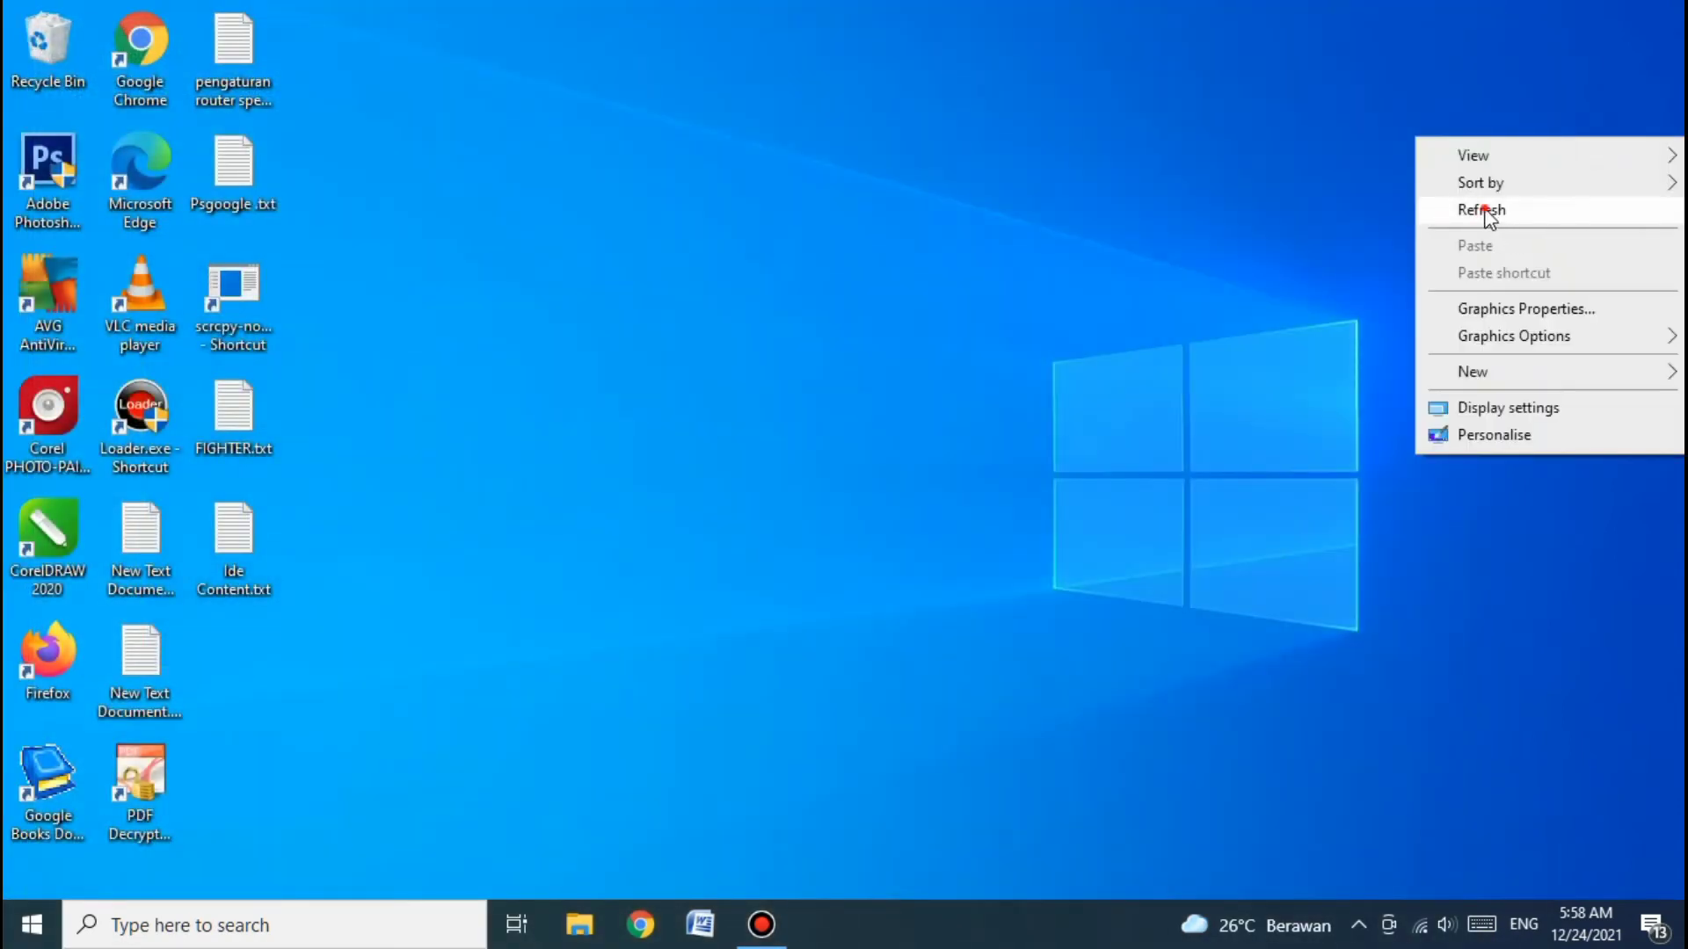
{"action": "left_click", "coordinate": [1486, 211]}
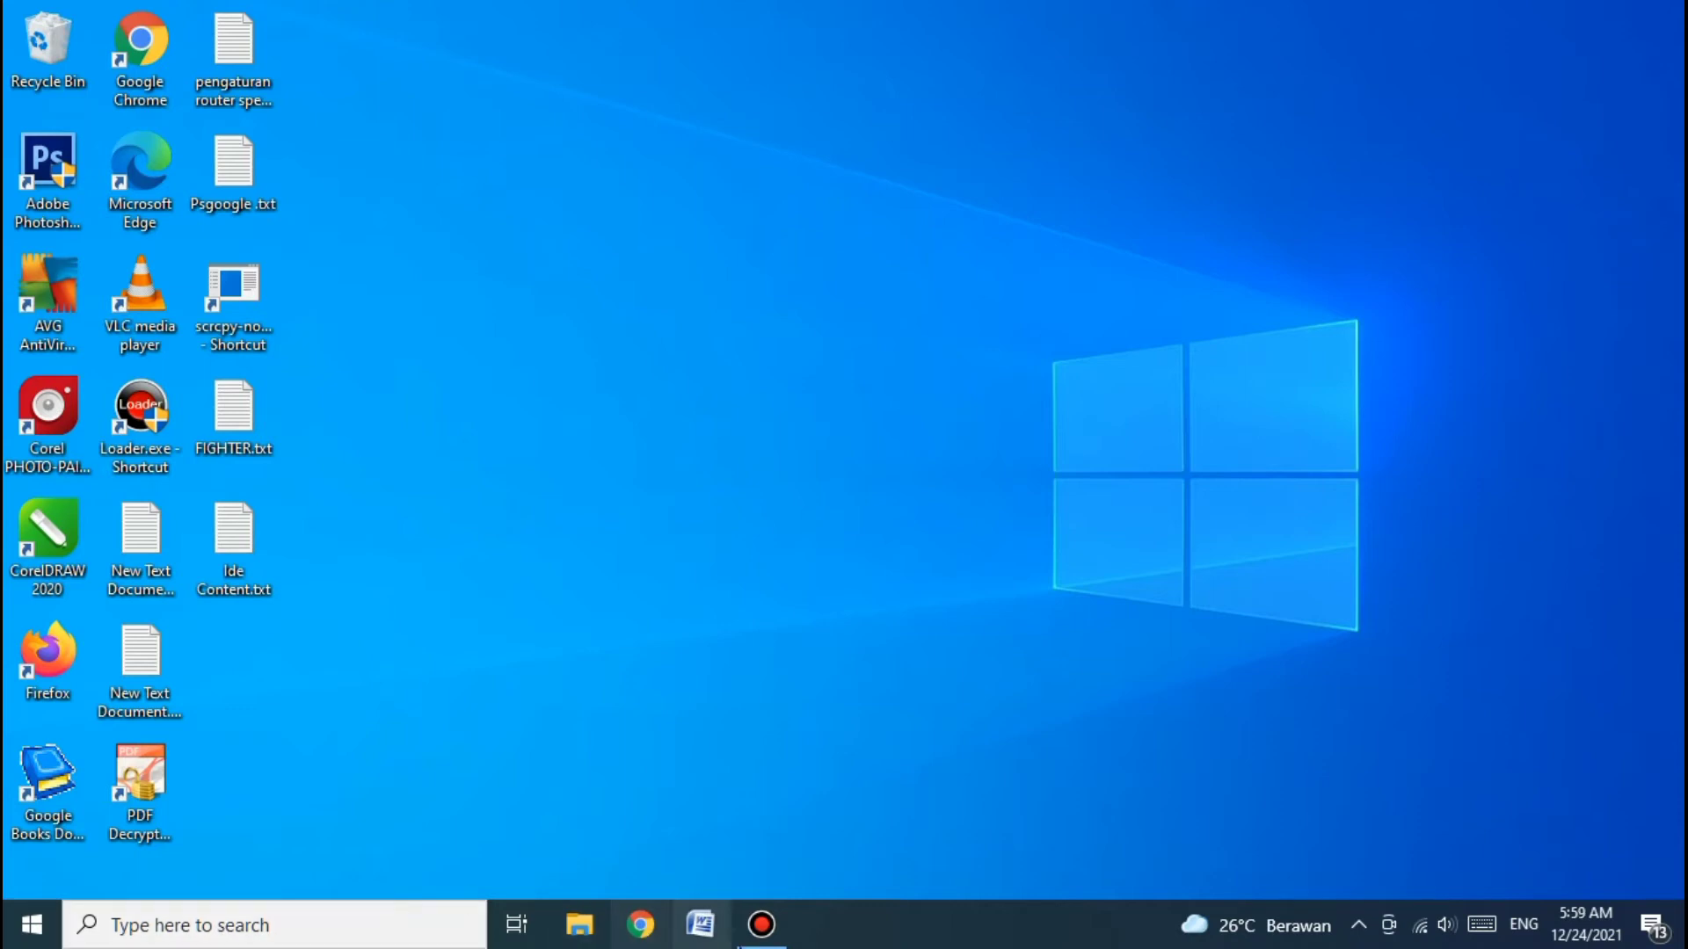
{"action": "mouse_move", "coordinate": [794, 941]}
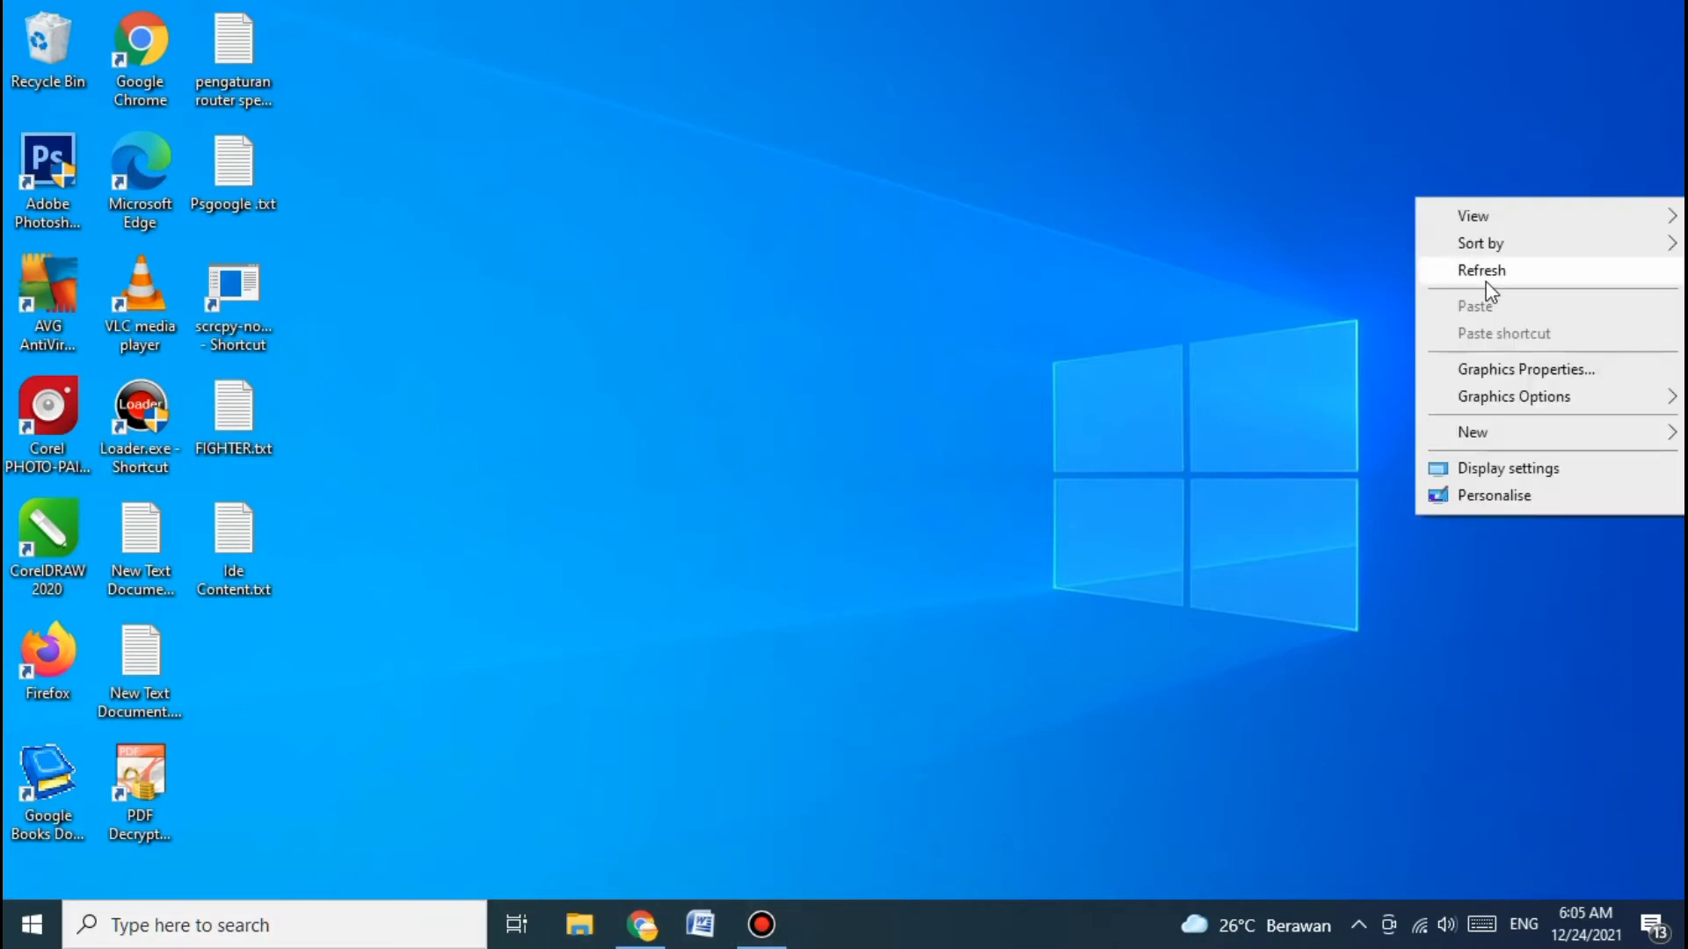
{"action": "left_click", "coordinate": [1489, 282]}
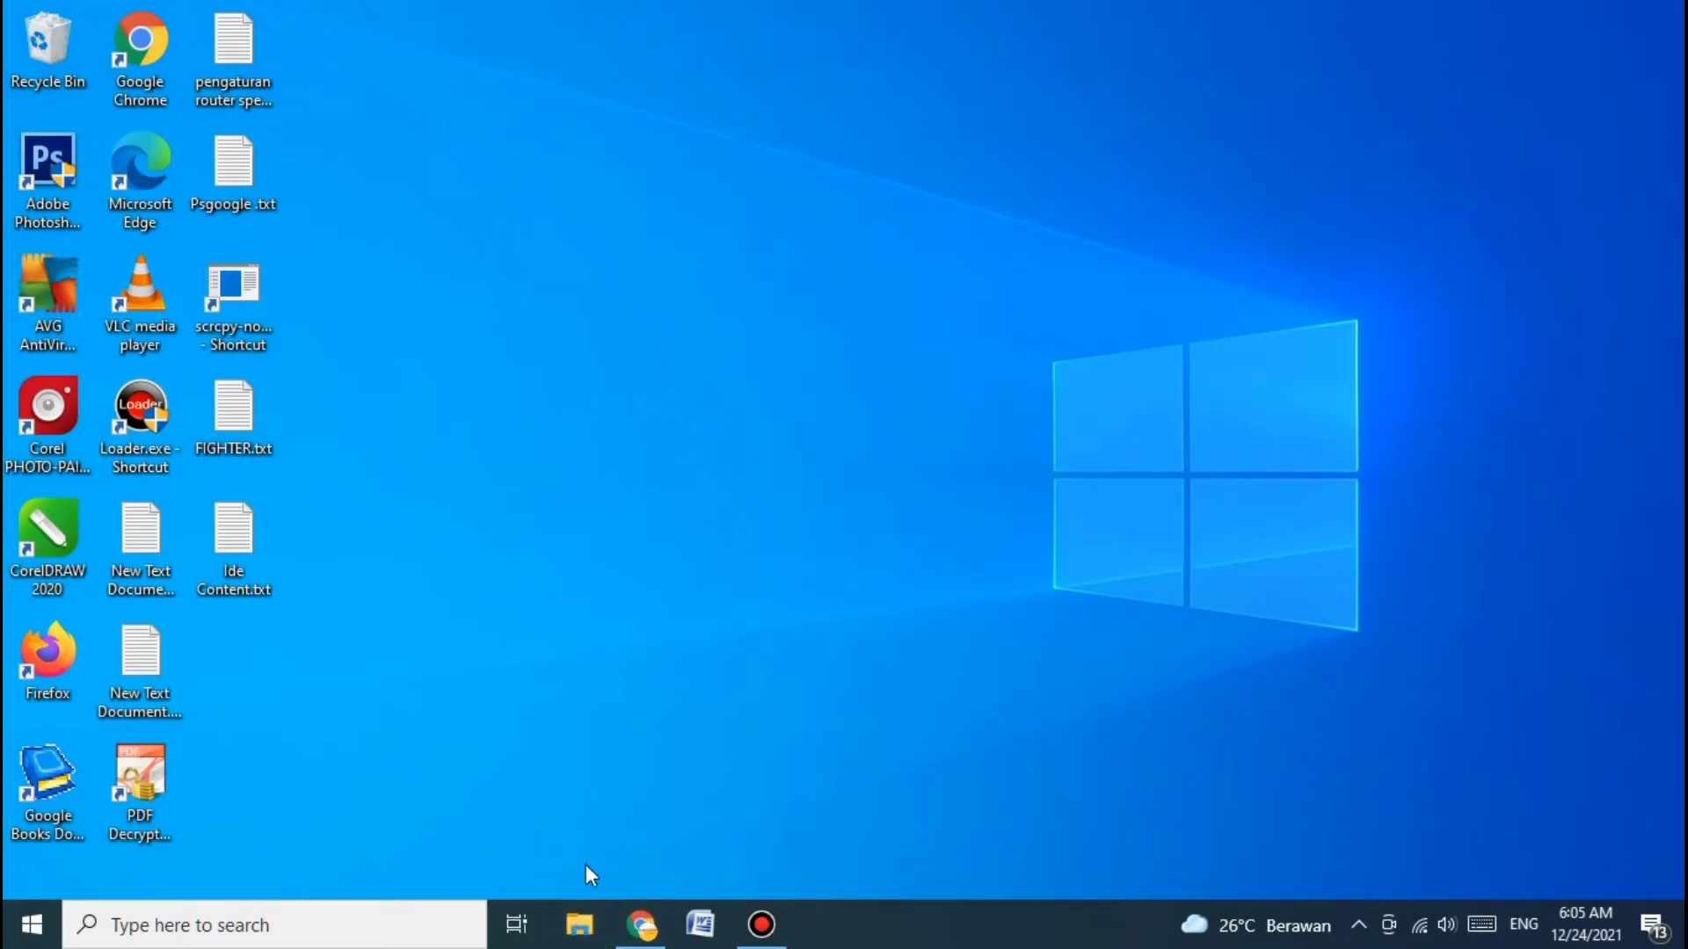
Step: Open File Explorer, check the Desktop folder, and view Screenshot (1).png from the Screenshots folder in Pictures
{"action": "key", "text": "super+e"}
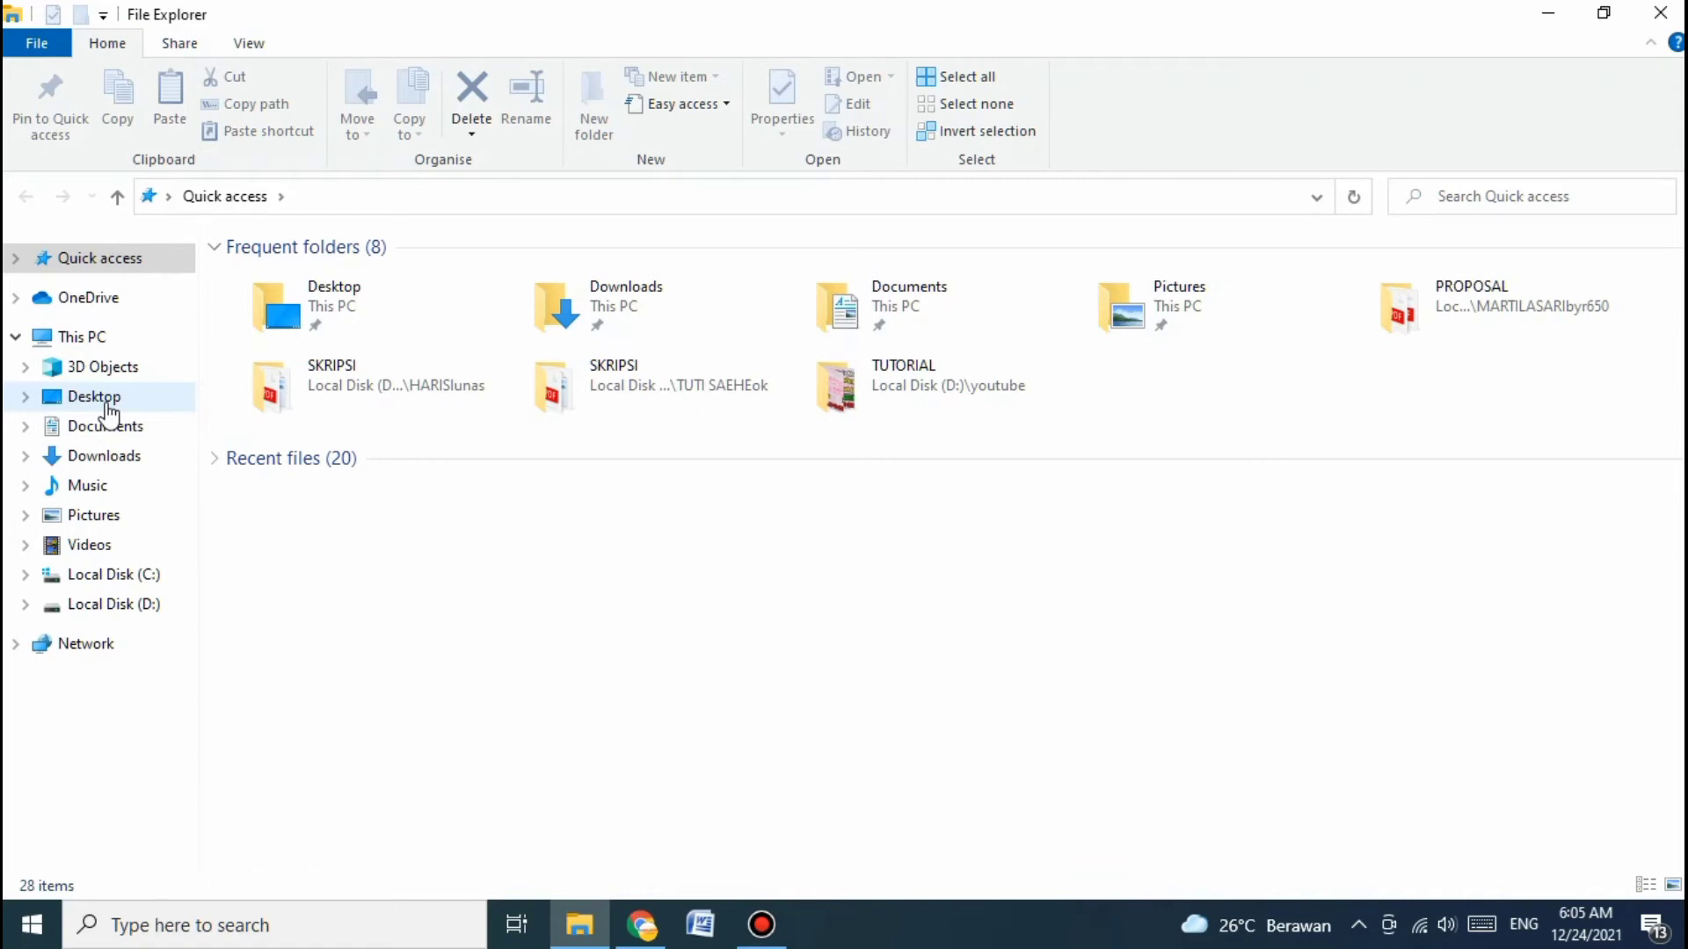
{"action": "double_click", "coordinate": [309, 313]}
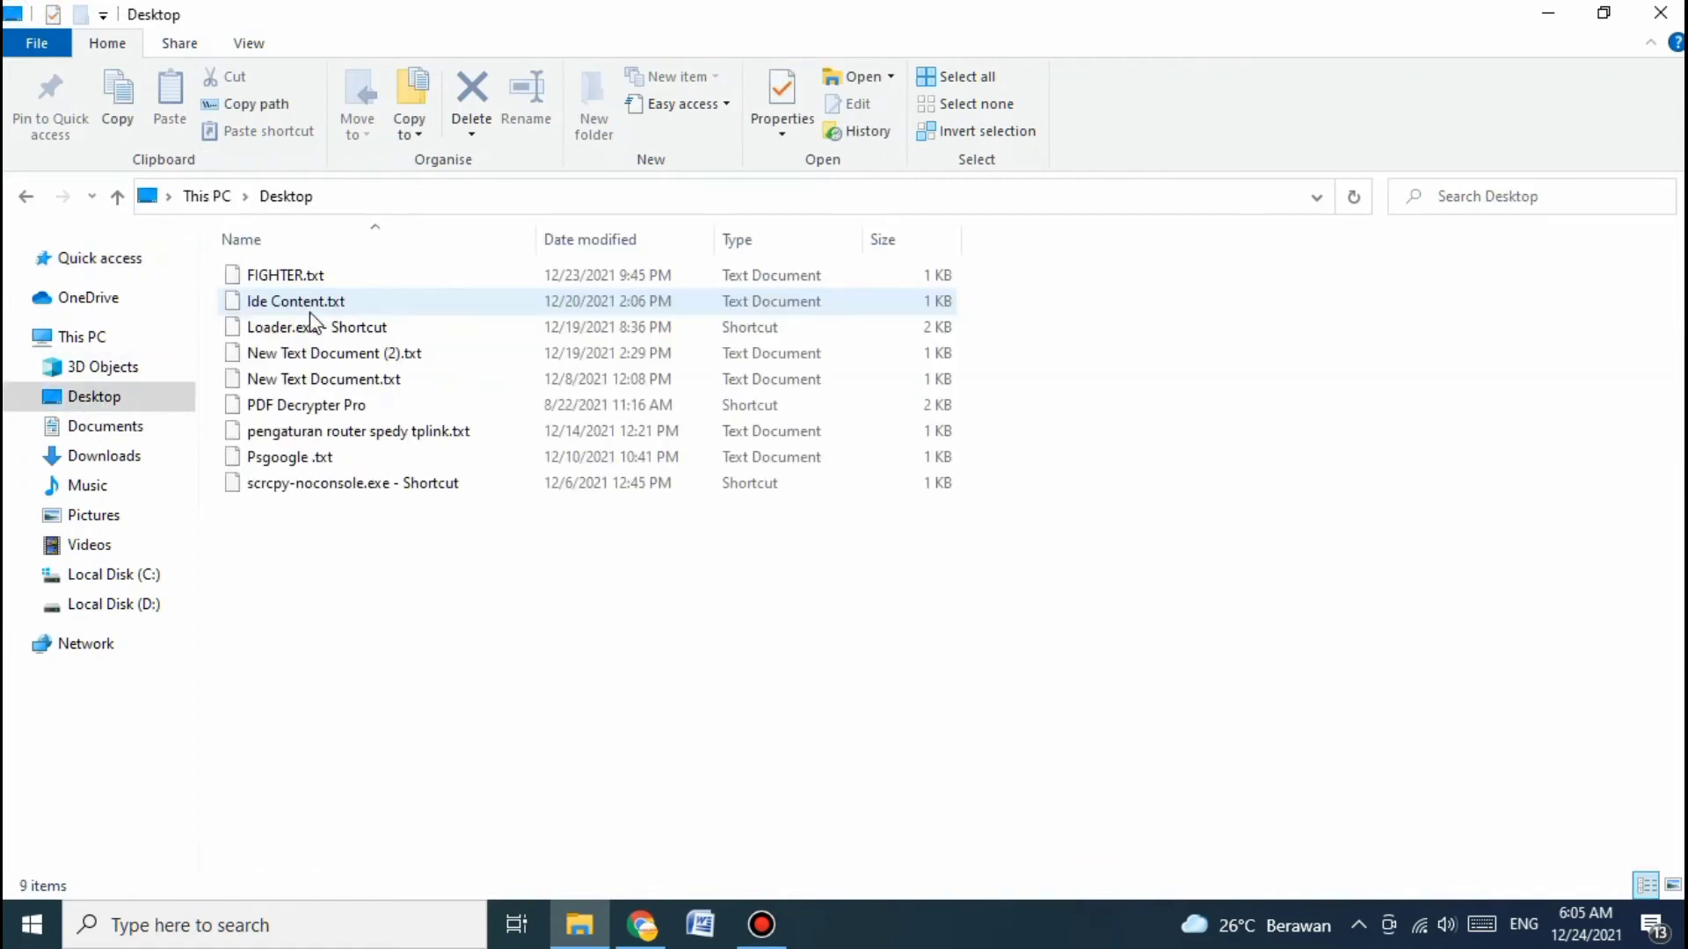
{"action": "left_click", "coordinate": [26, 195]}
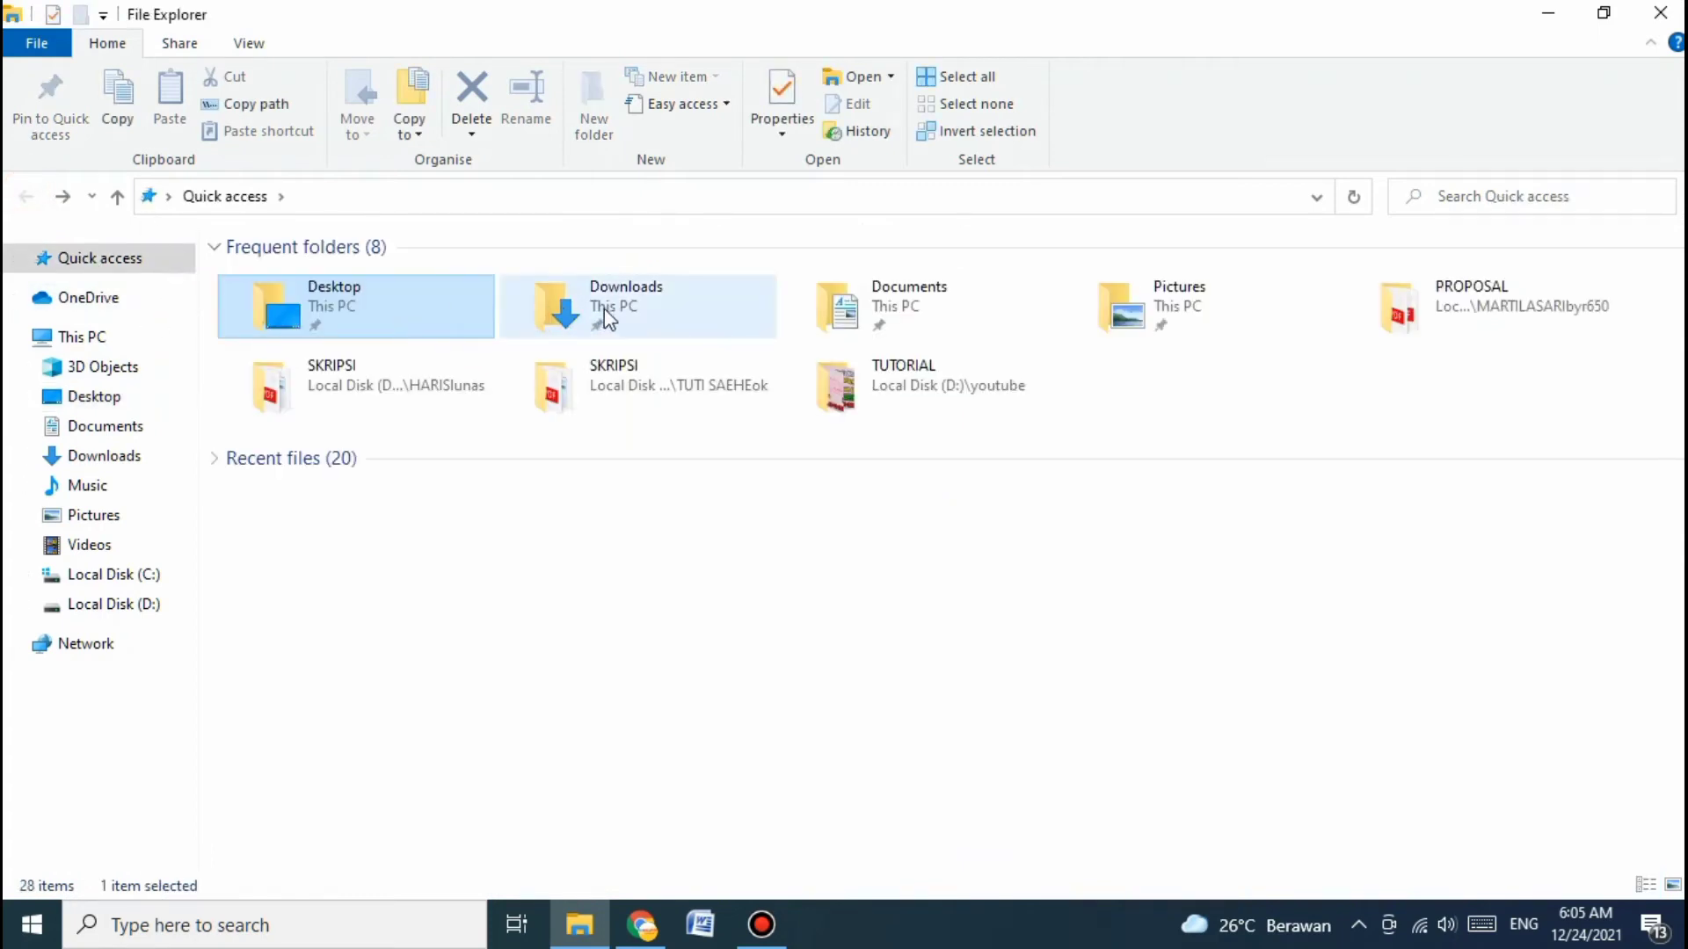
{"action": "double_click", "coordinate": [1180, 303]}
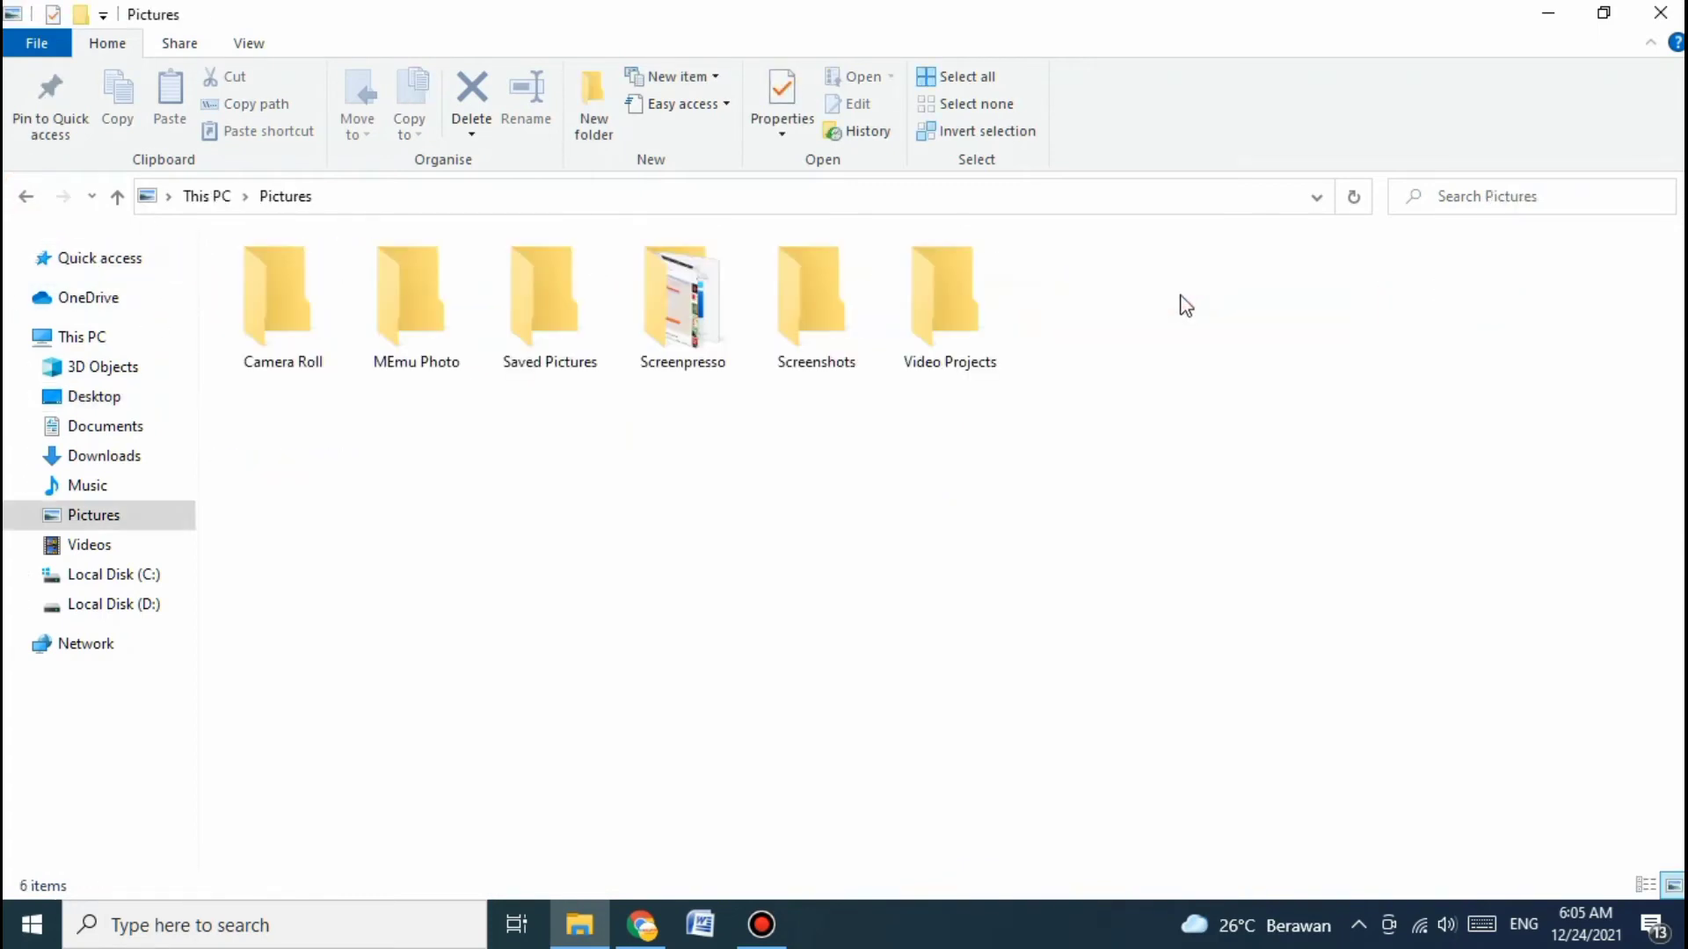
{"action": "double_click", "coordinate": [796, 345]}
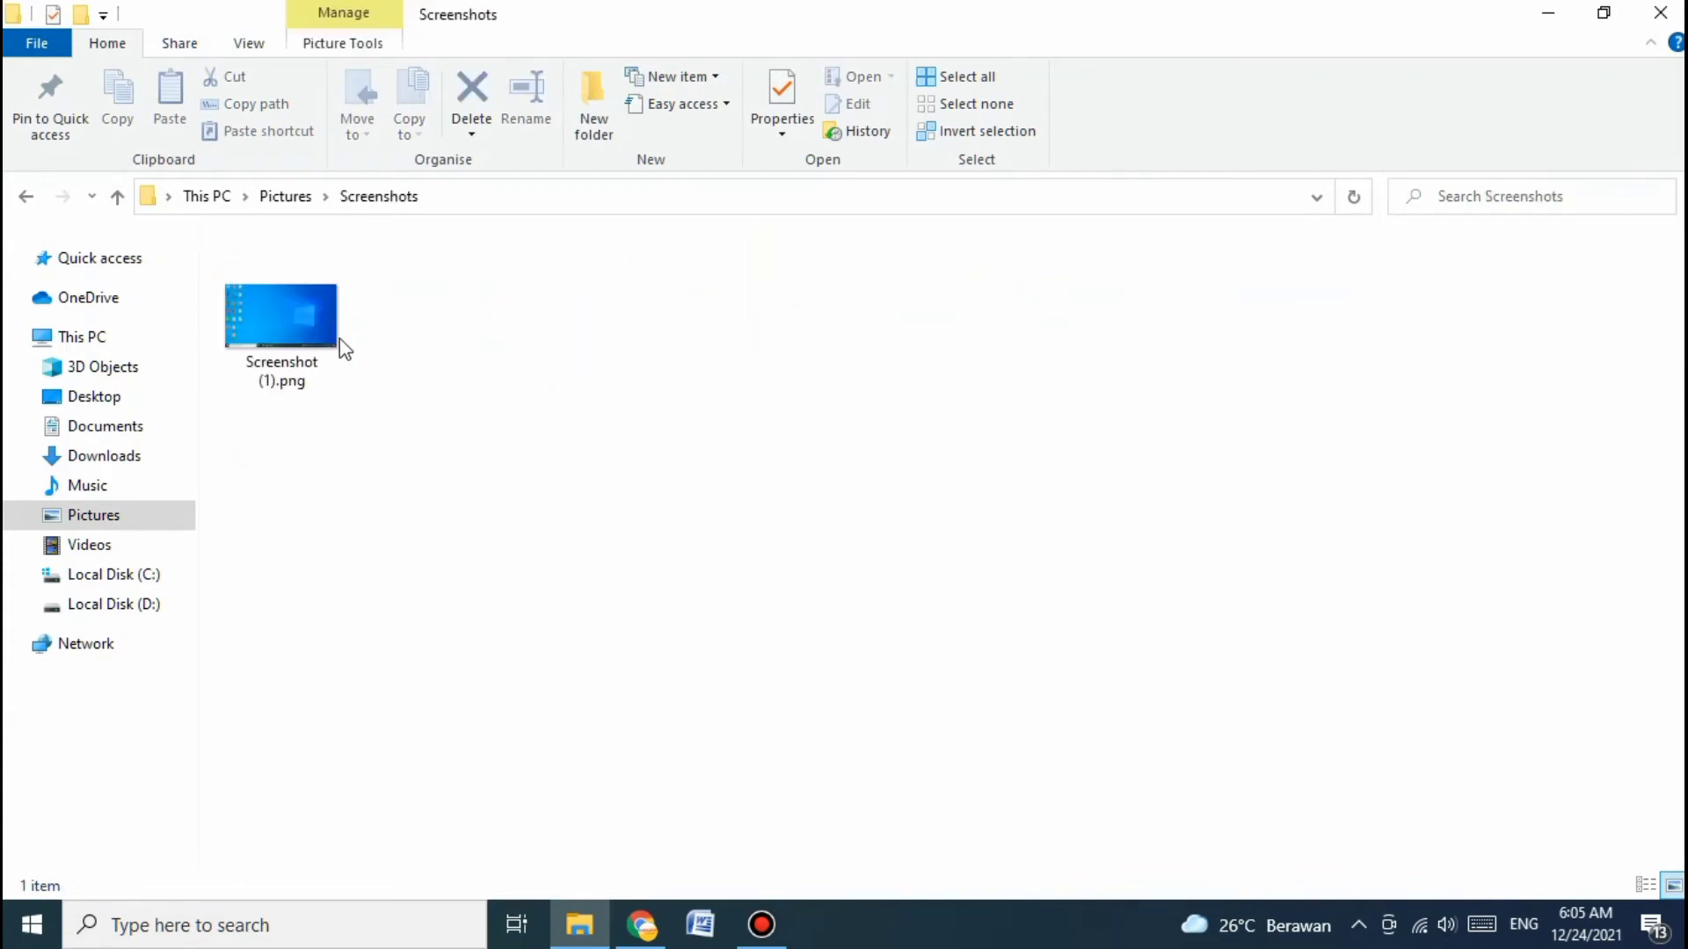
{"action": "double_click", "coordinate": [265, 368]}
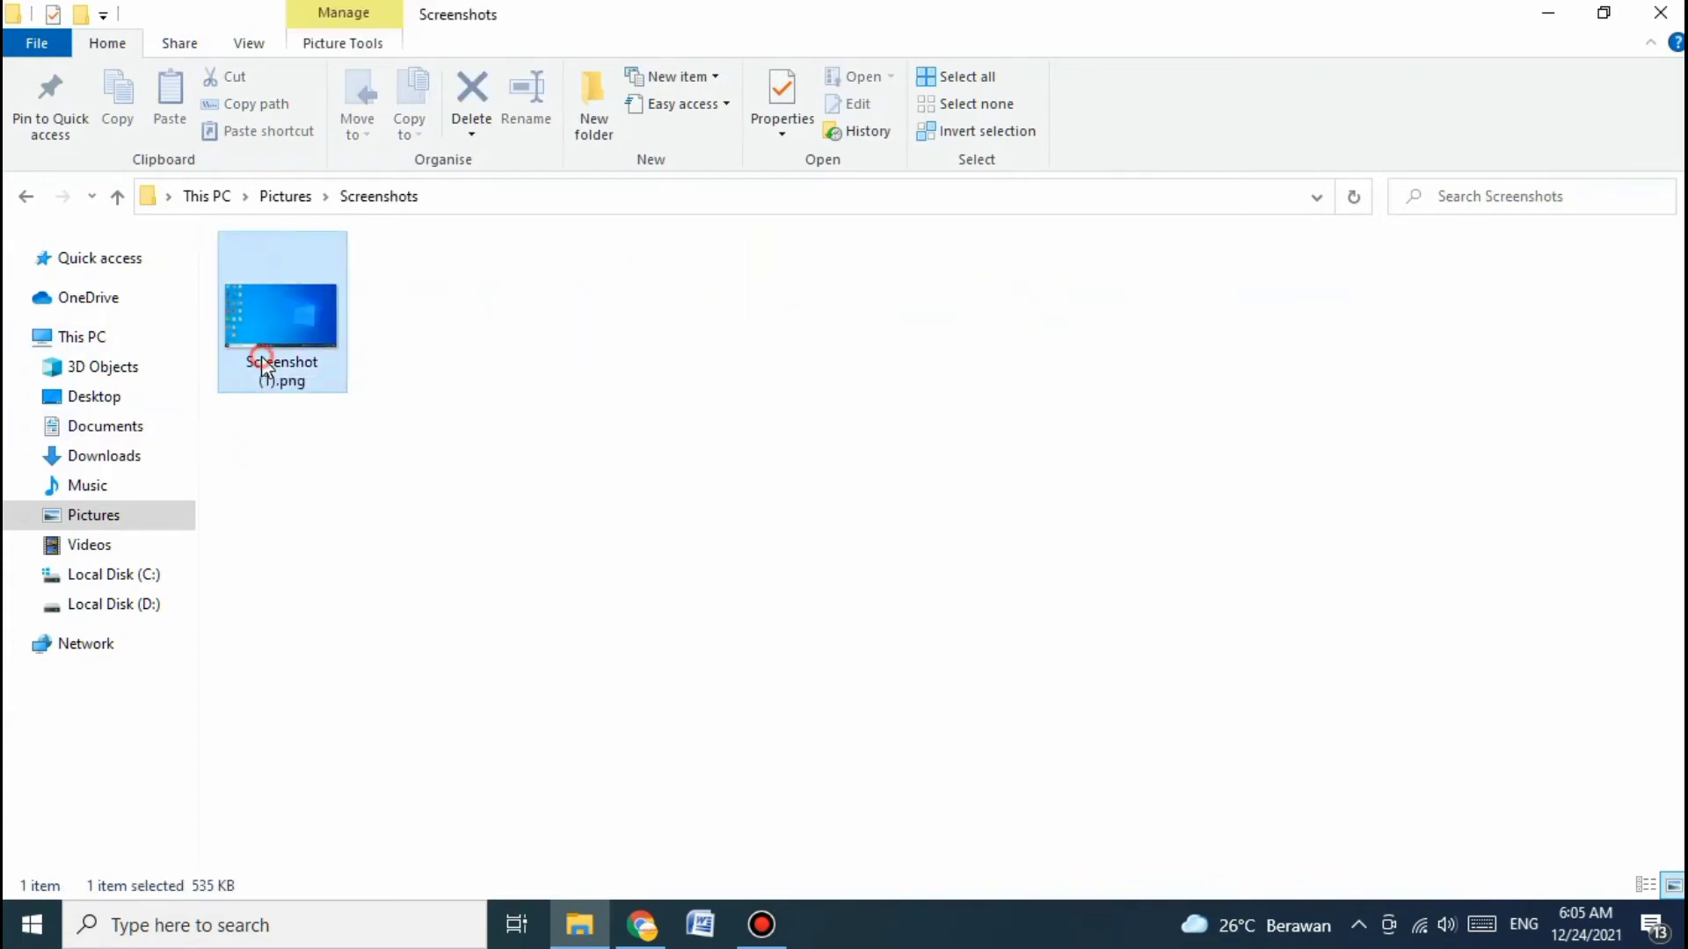
{"action": "left_click", "coordinate": [309, 341]}
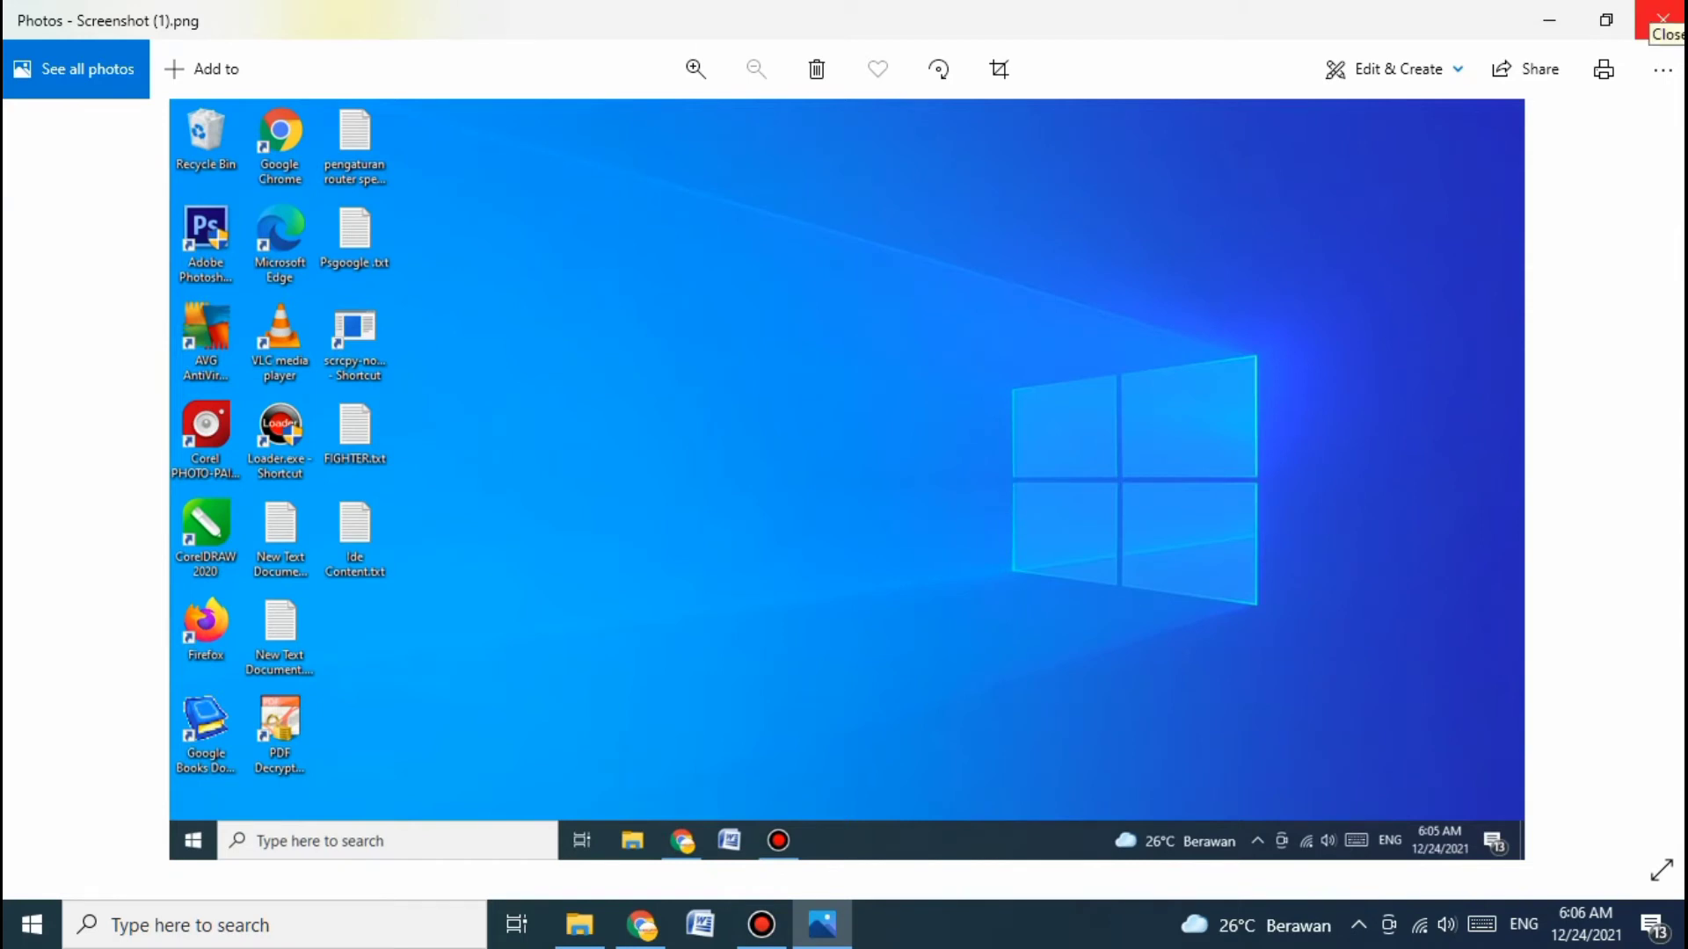
Step: Close the screenshot viewer and the File Explorer window, and refresh the desktop twice
{"action": "left_click", "coordinate": [1664, 15]}
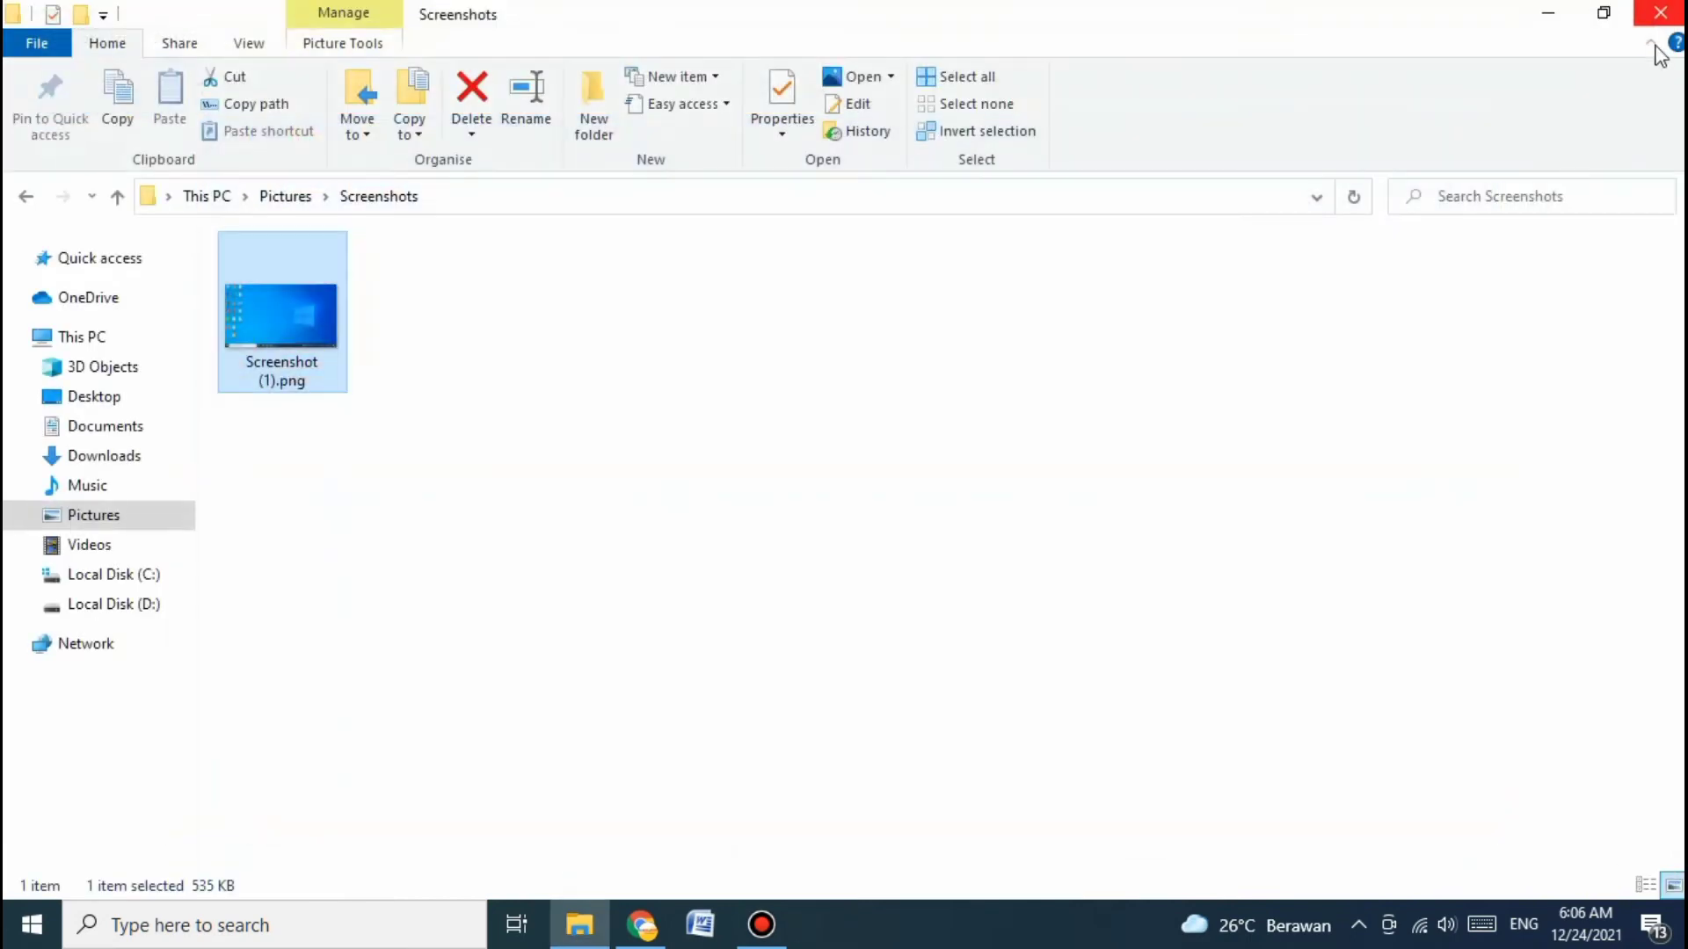
{"action": "left_click", "coordinate": [1664, 13]}
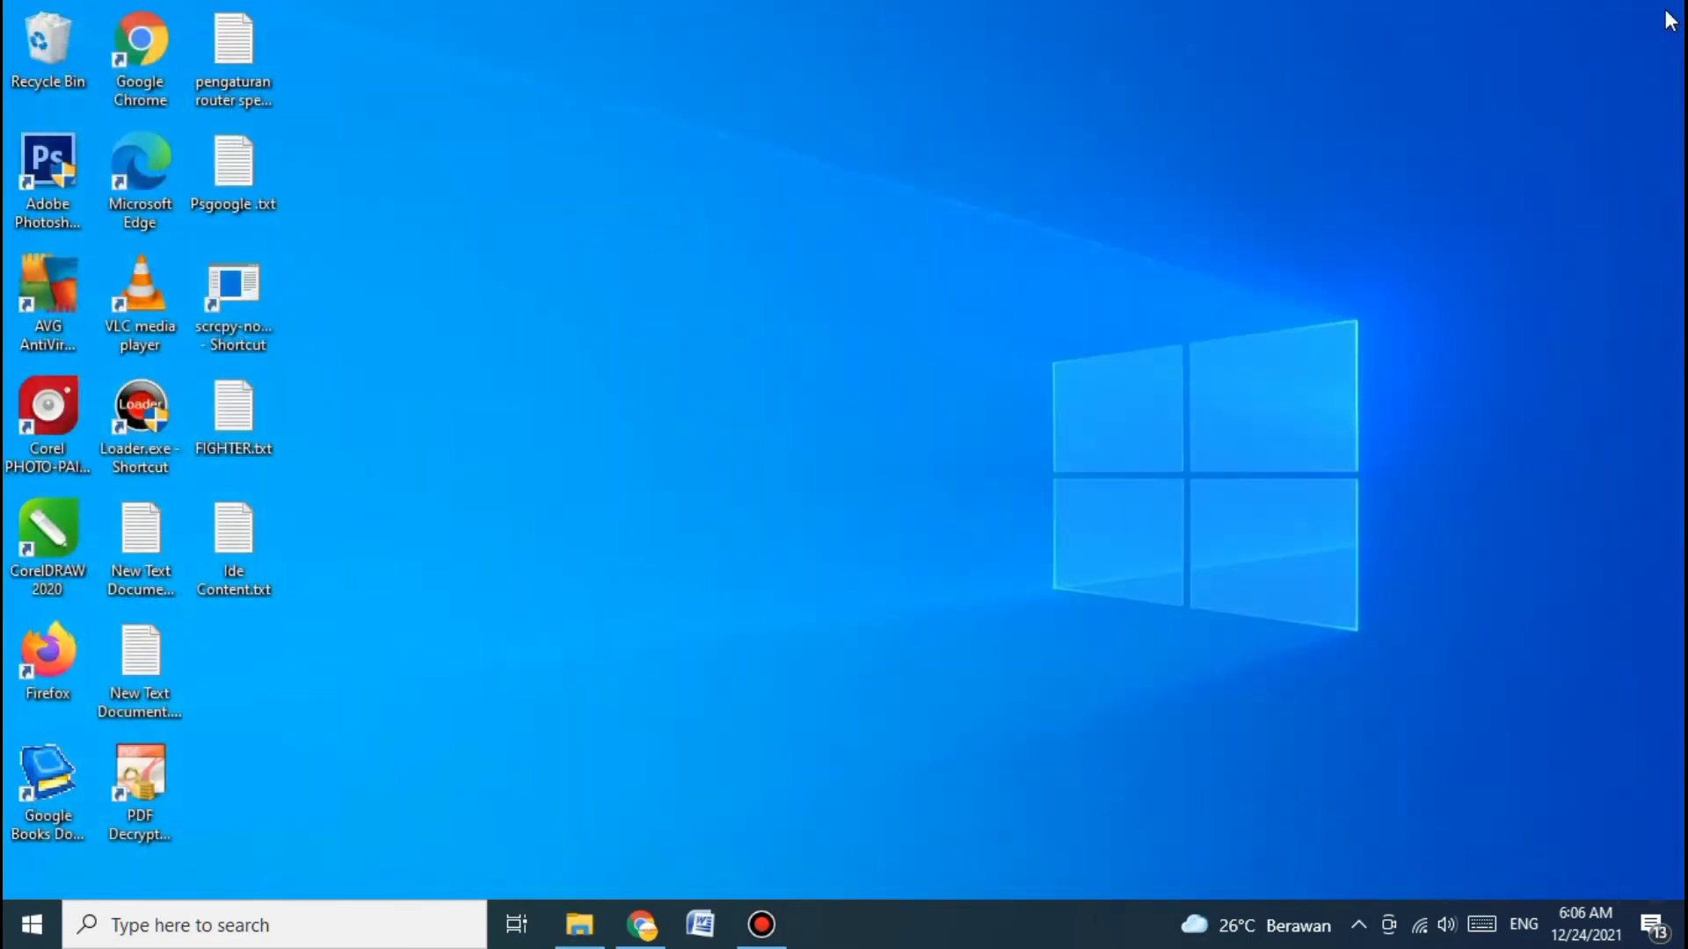
{"action": "right_click", "coordinate": [1283, 182]}
{"action": "left_click", "coordinate": [1389, 256]}
{"action": "right_click", "coordinate": [1414, 206]}
{"action": "left_click", "coordinate": [1614, 282]}
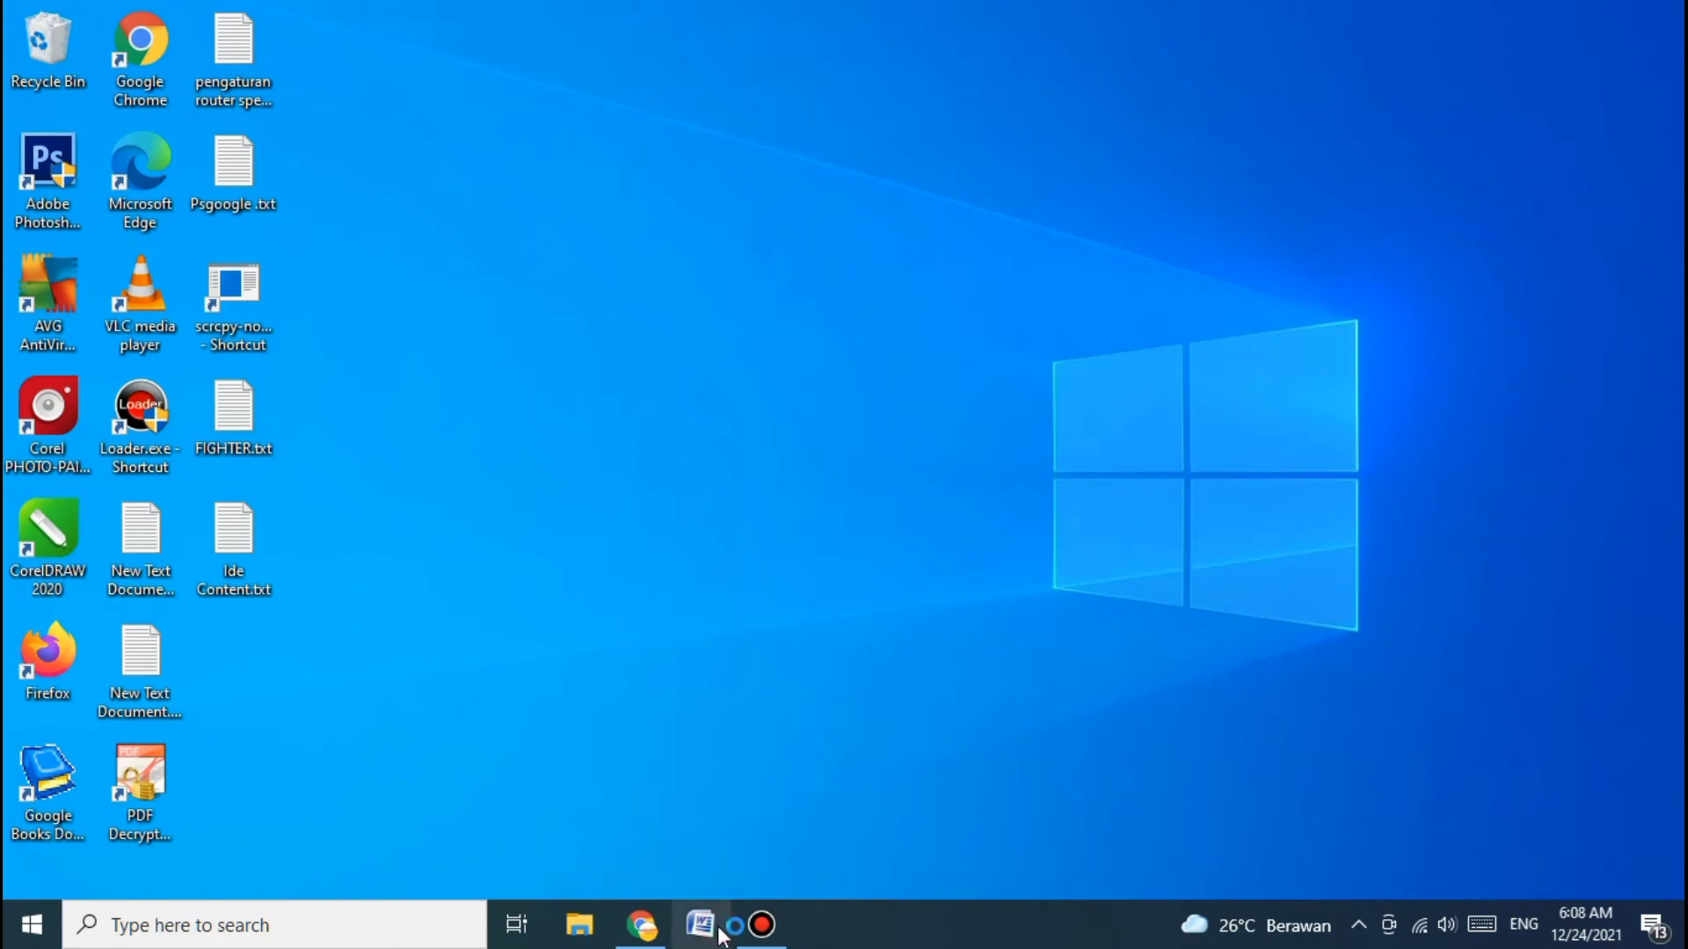
Step: Launch Microsoft Word, shrink its window from the upper-left corner, and place it over the right half of the desktop
{"action": "left_click", "coordinate": [701, 924]}
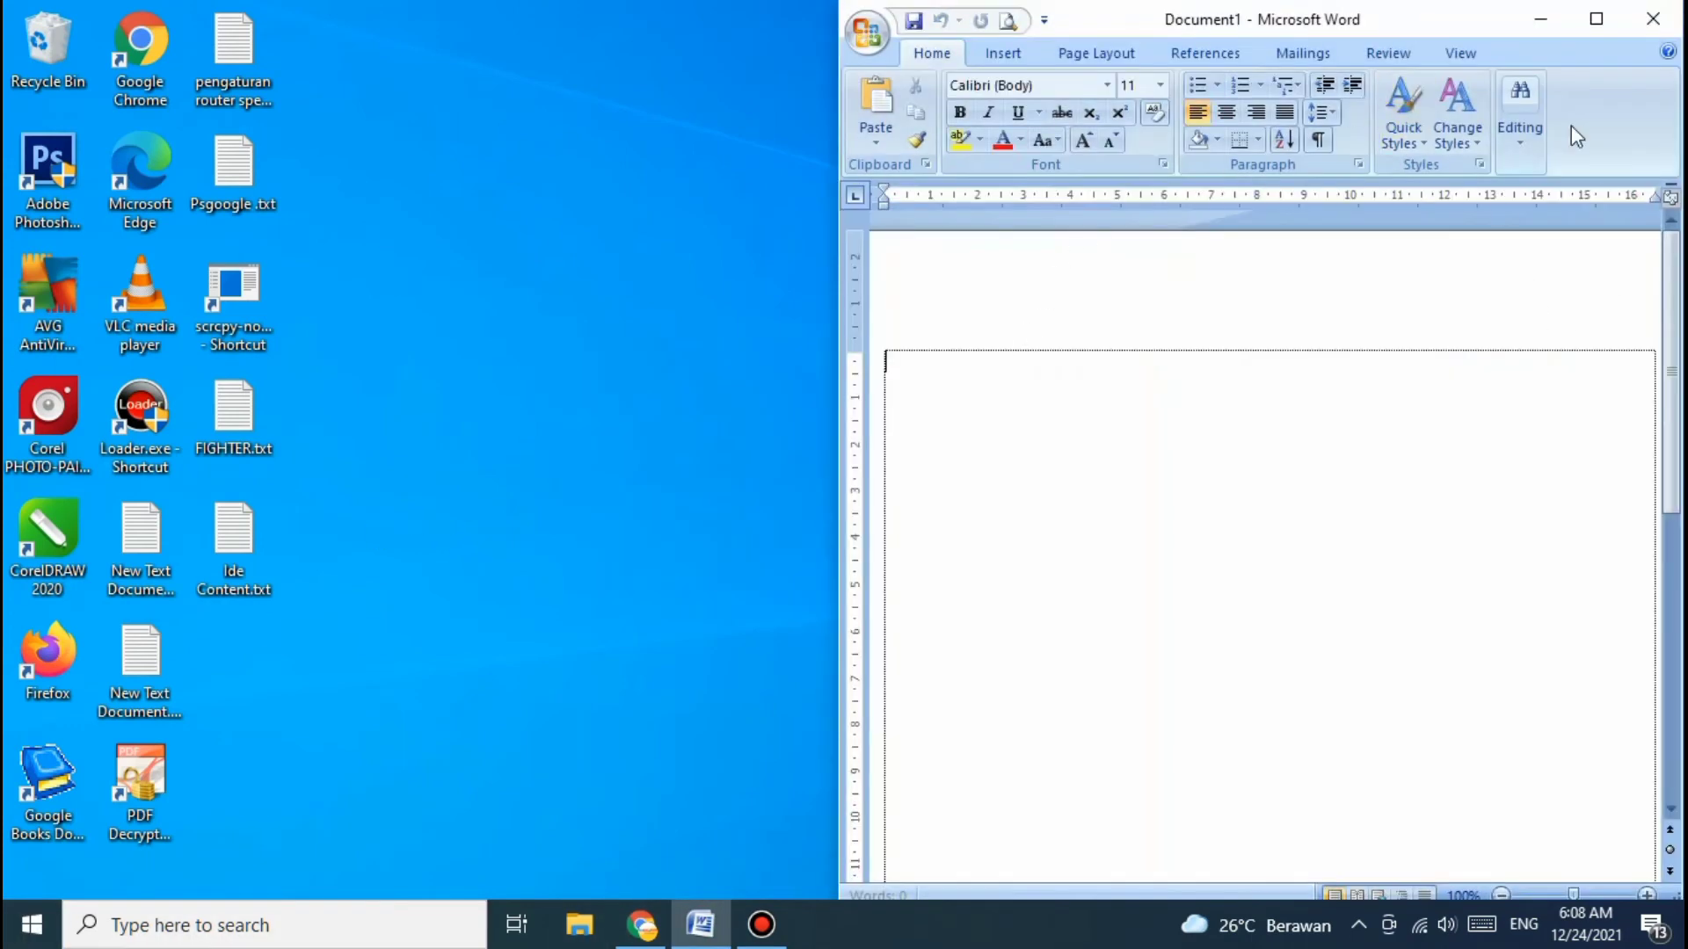
{"action": "left_click_drag", "start_coordinate": [1442, 11], "coordinate": [1285, 49]}
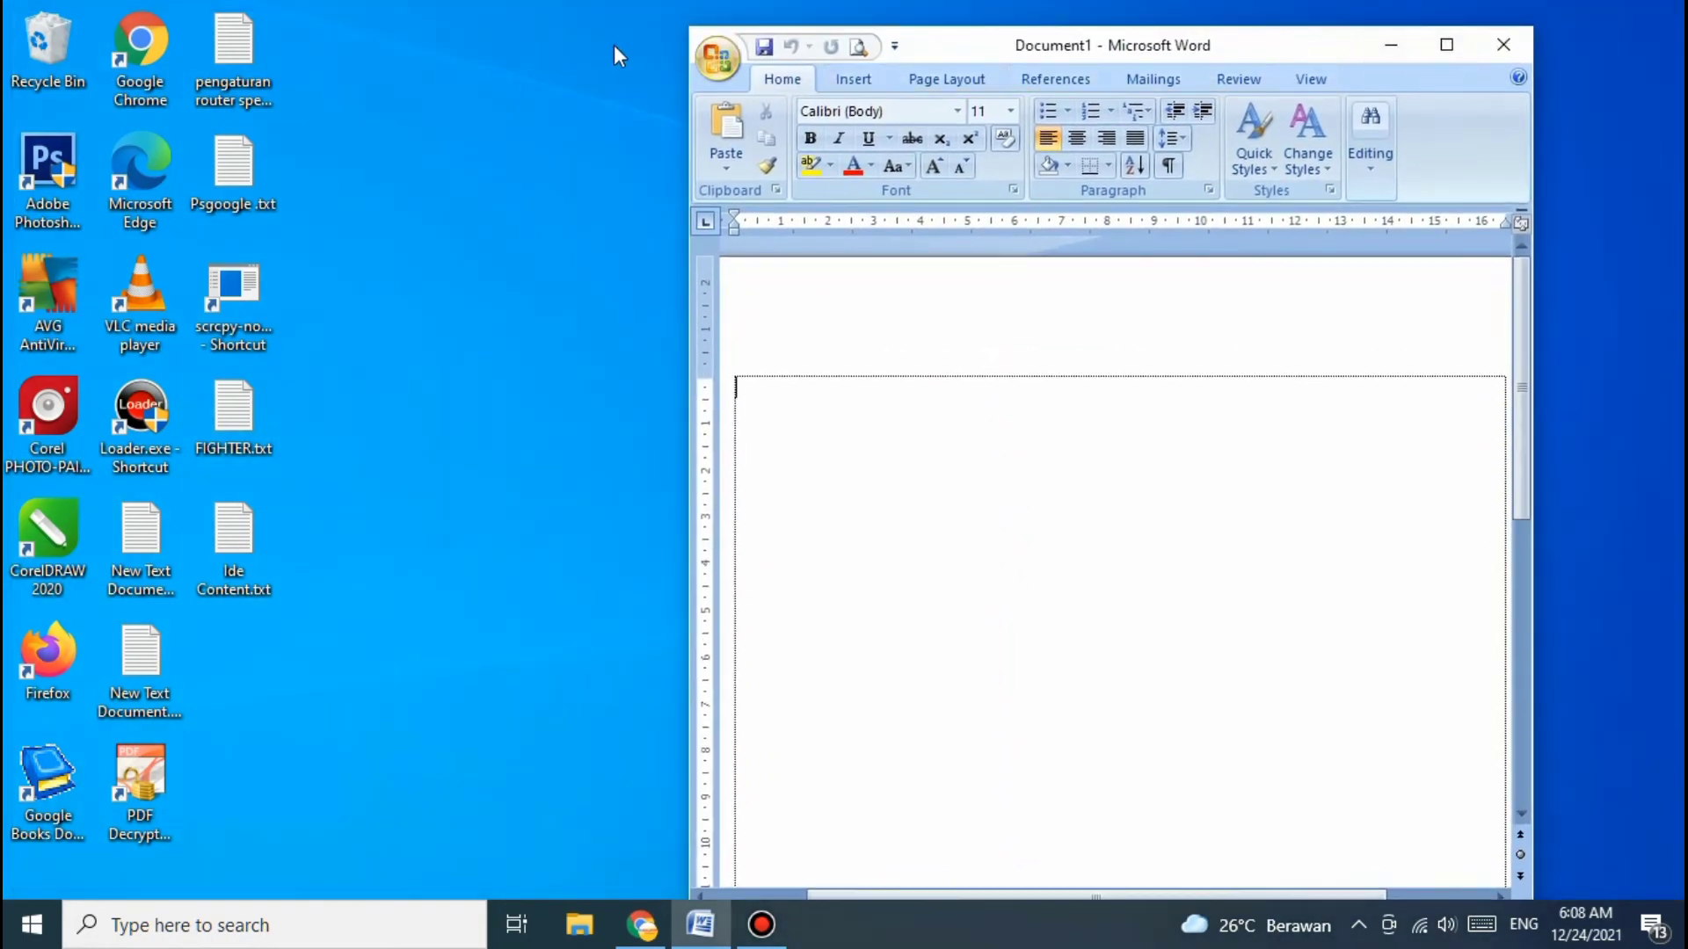
{"action": "left_click_drag", "start_coordinate": [686, 29], "coordinate": [773, 114]}
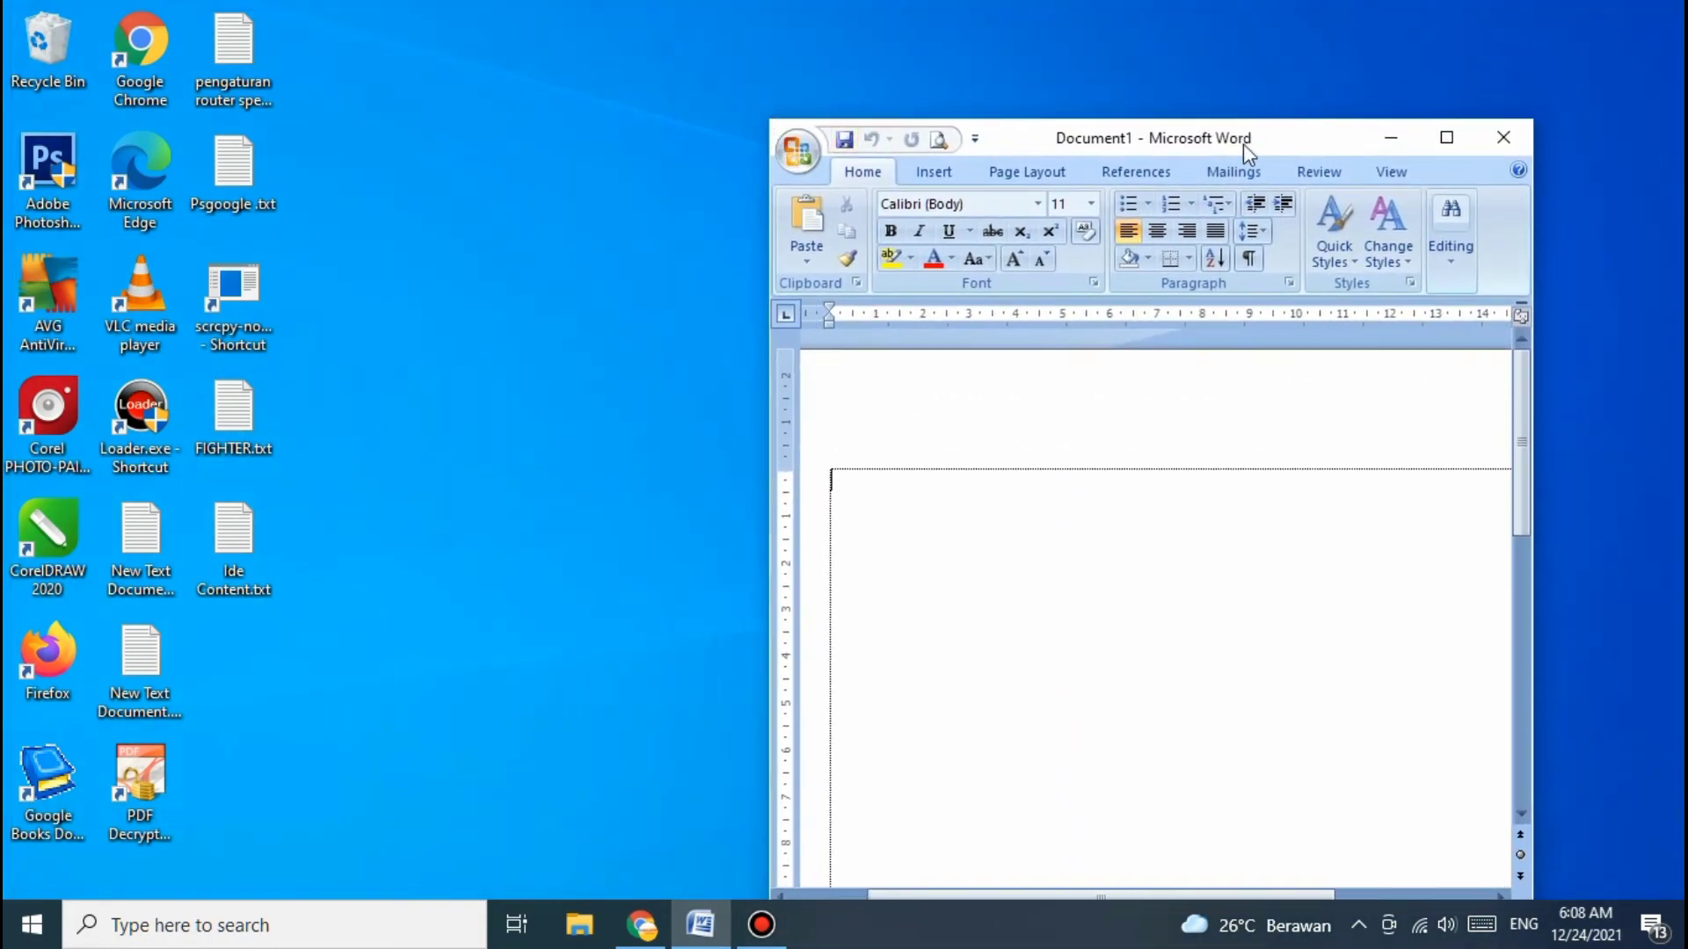
{"action": "left_click_drag", "start_coordinate": [1243, 145], "coordinate": [1380, 44]}
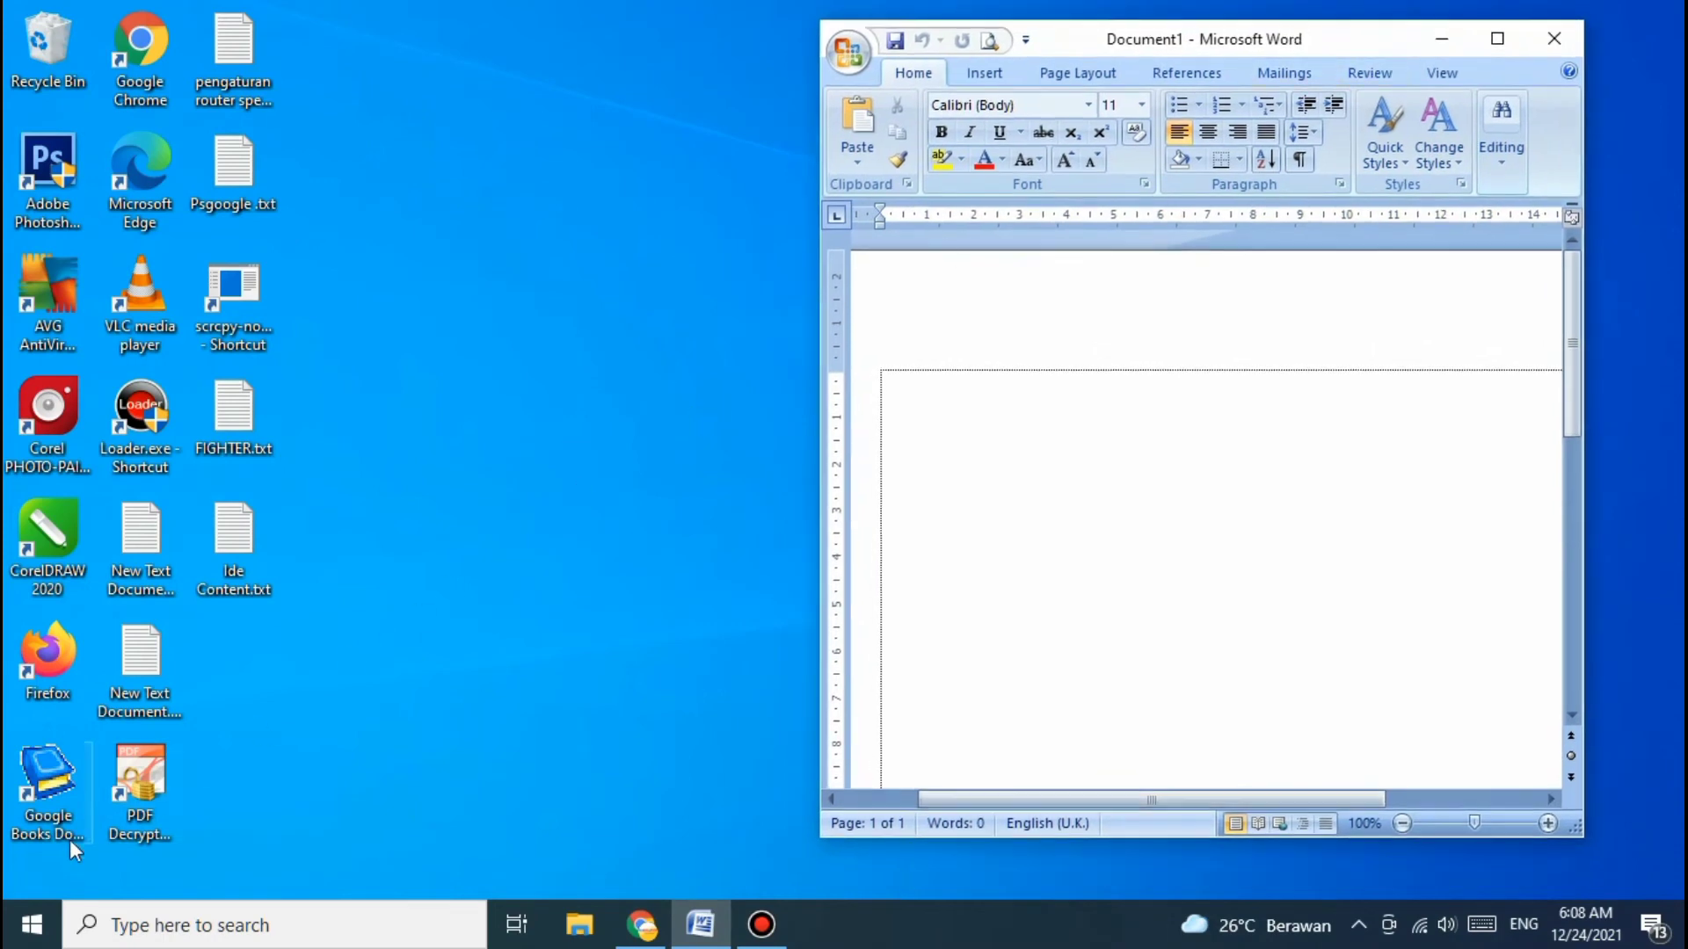
Step: Launch Microsoft Office Excel 2007 from the Microsoft Office folder in the installed programs list
{"action": "left_click", "coordinate": [27, 925]}
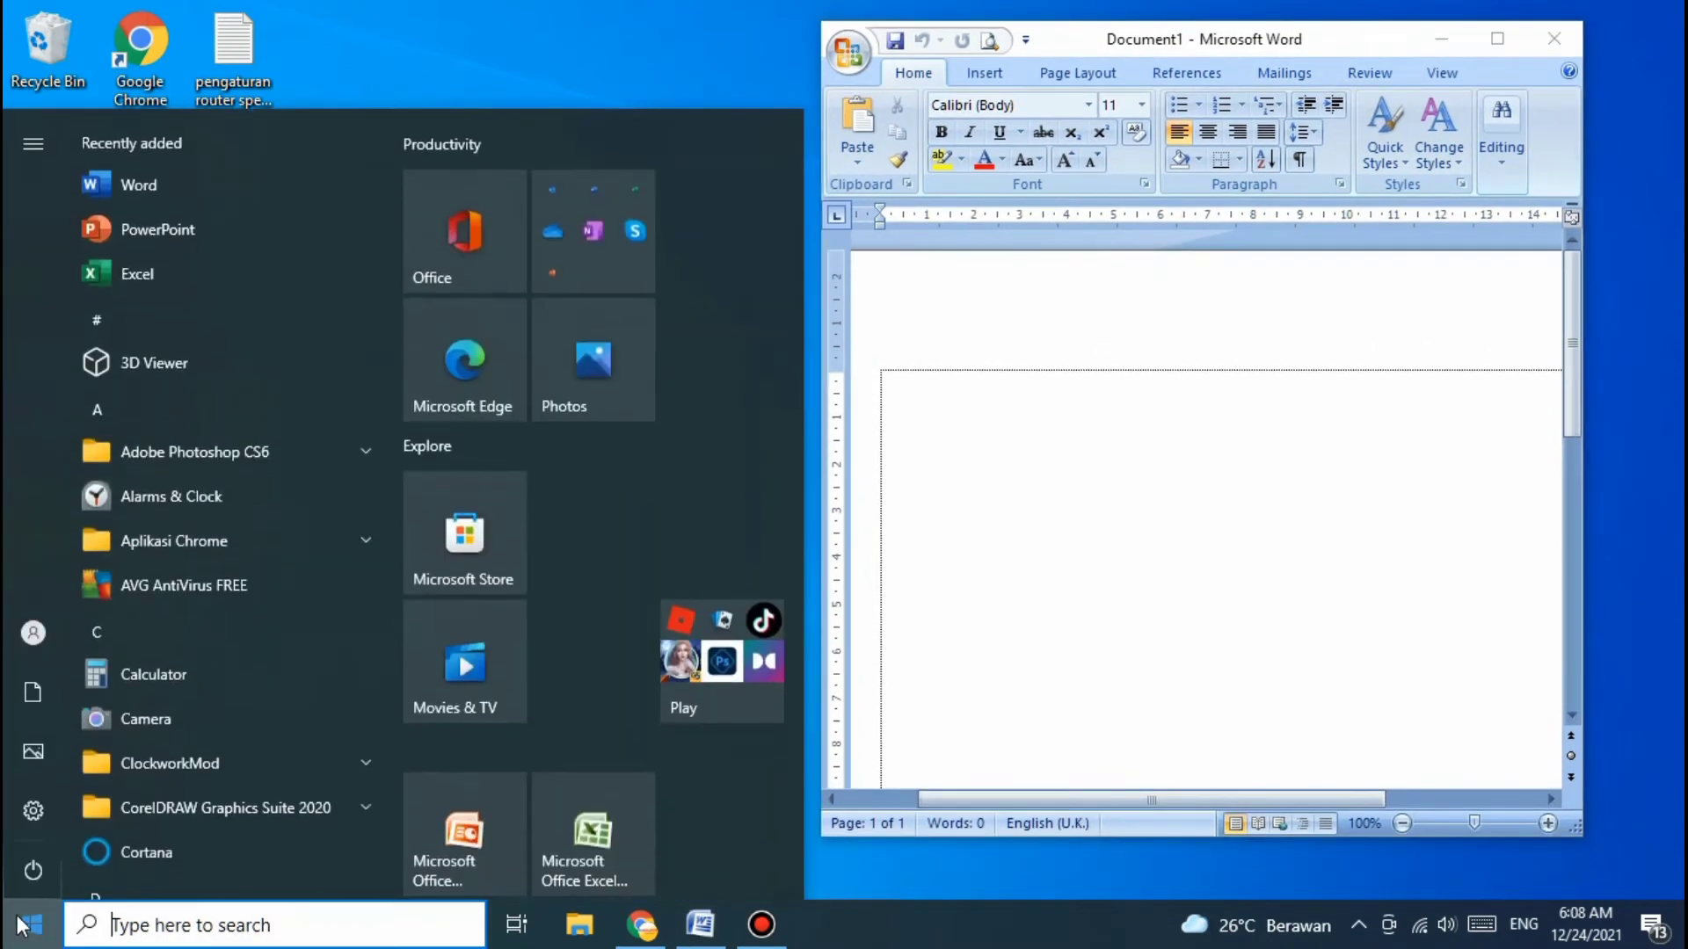
{"action": "left_click", "coordinate": [598, 24]}
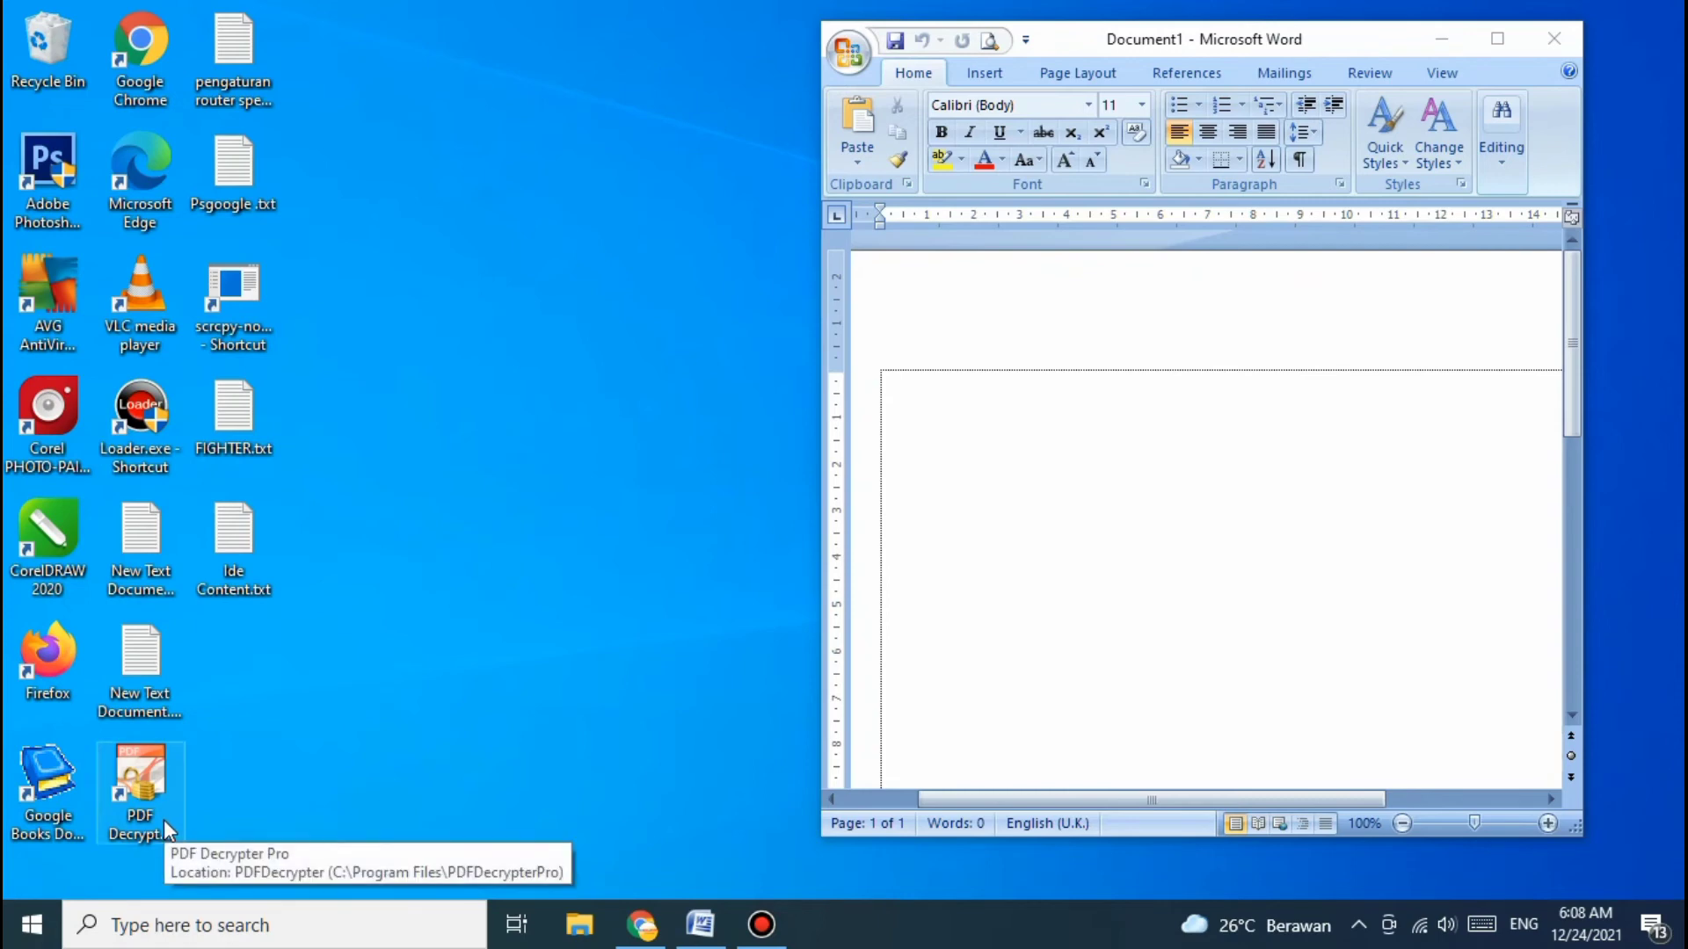
{"action": "left_click", "coordinate": [31, 925]}
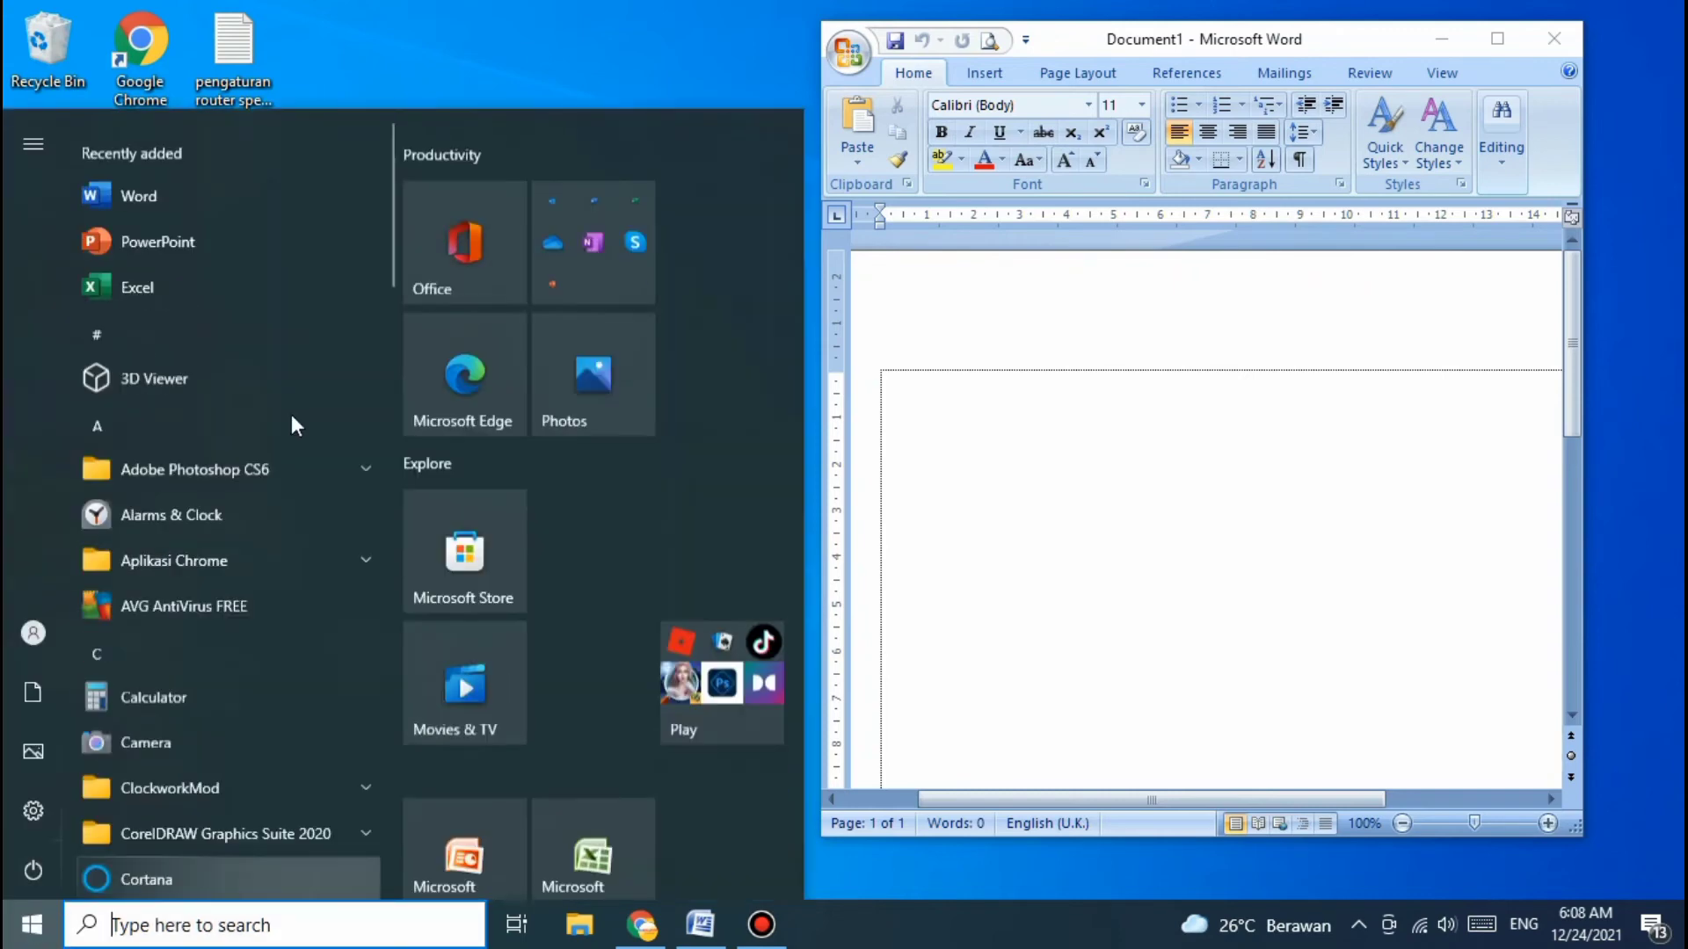
{"action": "scroll", "coordinate": [238, 422], "scroll_direction": "down", "scroll_amount": 2}
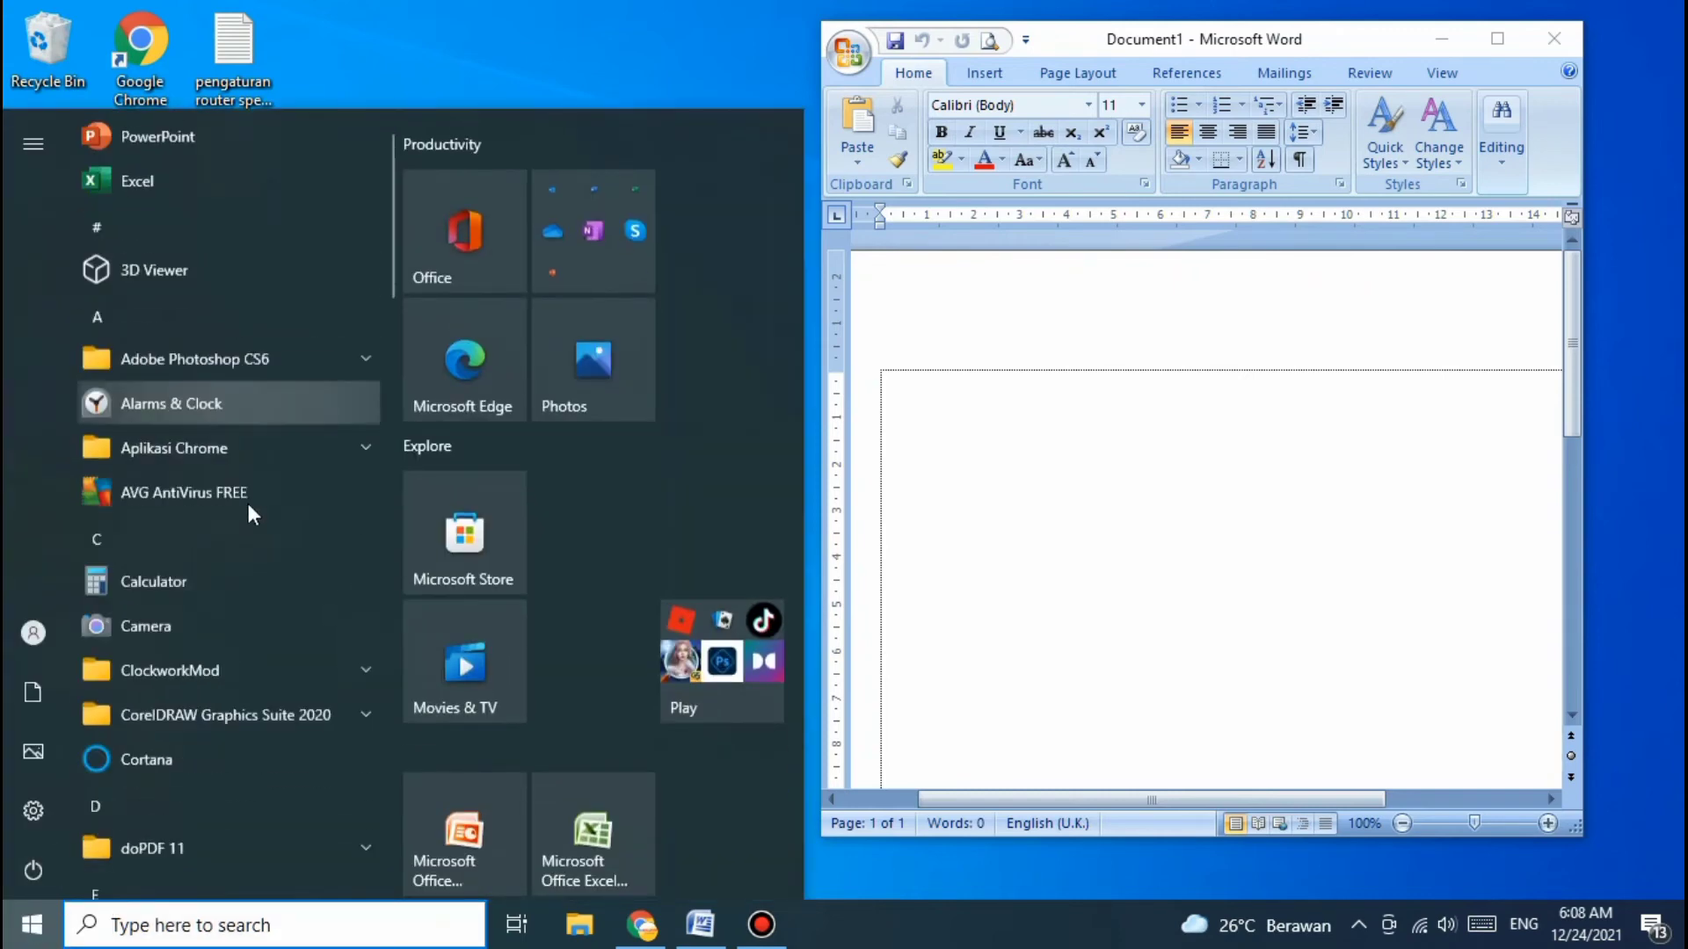
{"action": "scroll", "coordinate": [248, 507], "scroll_direction": "down", "scroll_amount": 6}
{"action": "scroll", "coordinate": [249, 524], "scroll_direction": "down", "scroll_amount": 3}
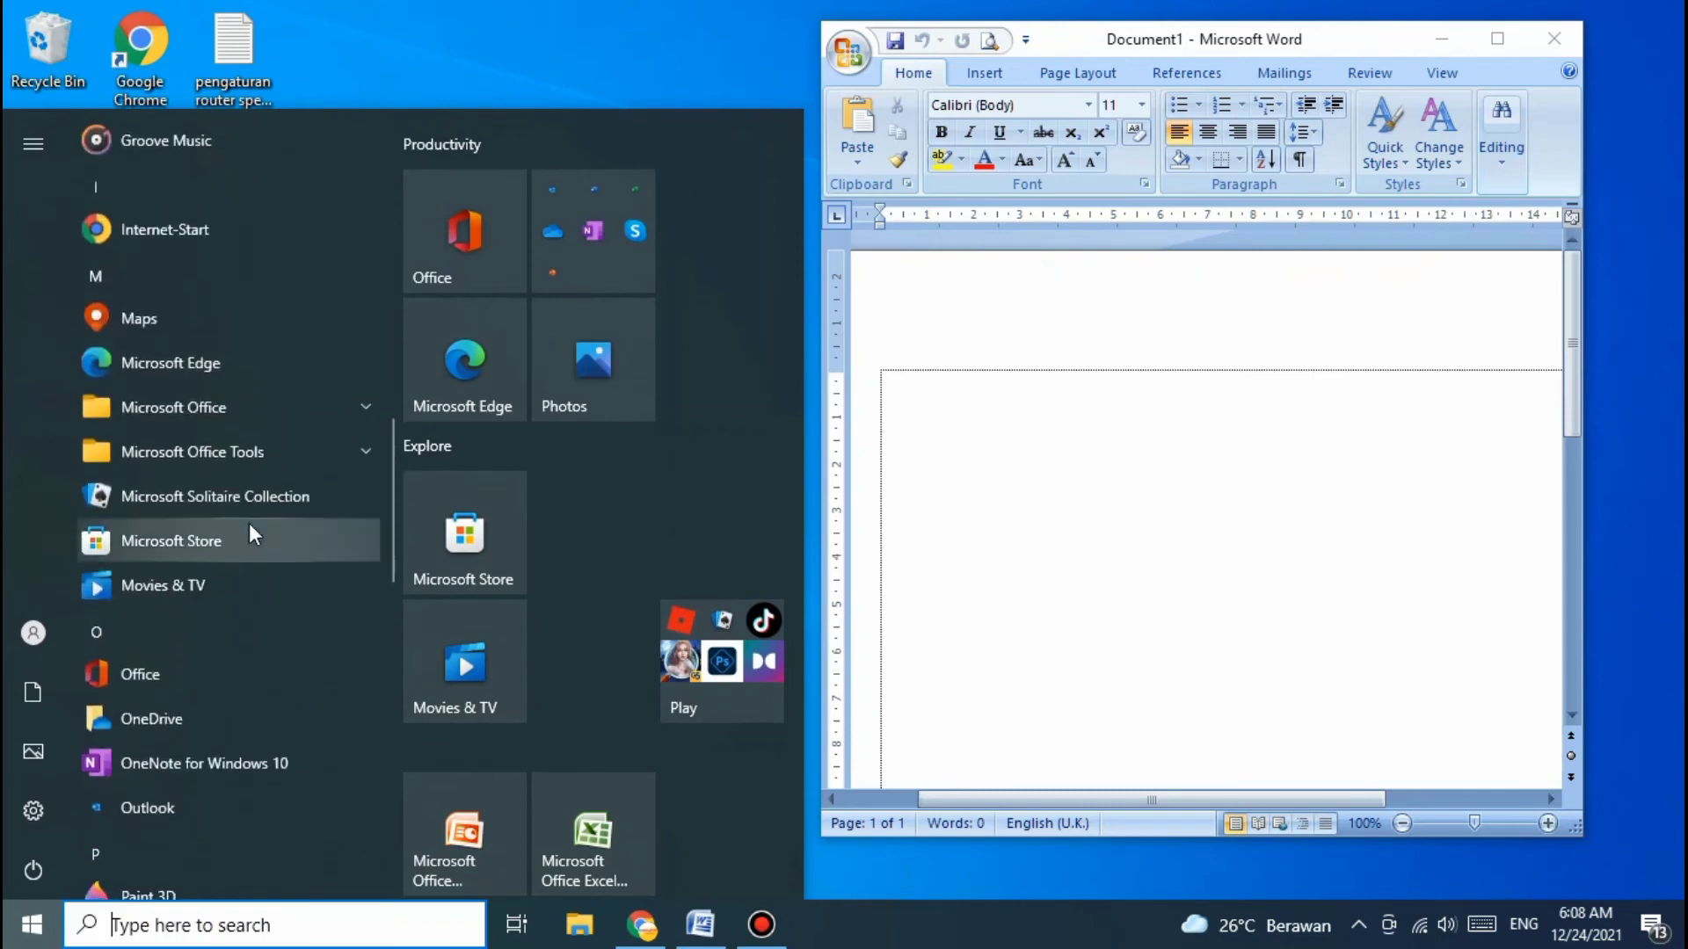
{"action": "left_click", "coordinate": [361, 400]}
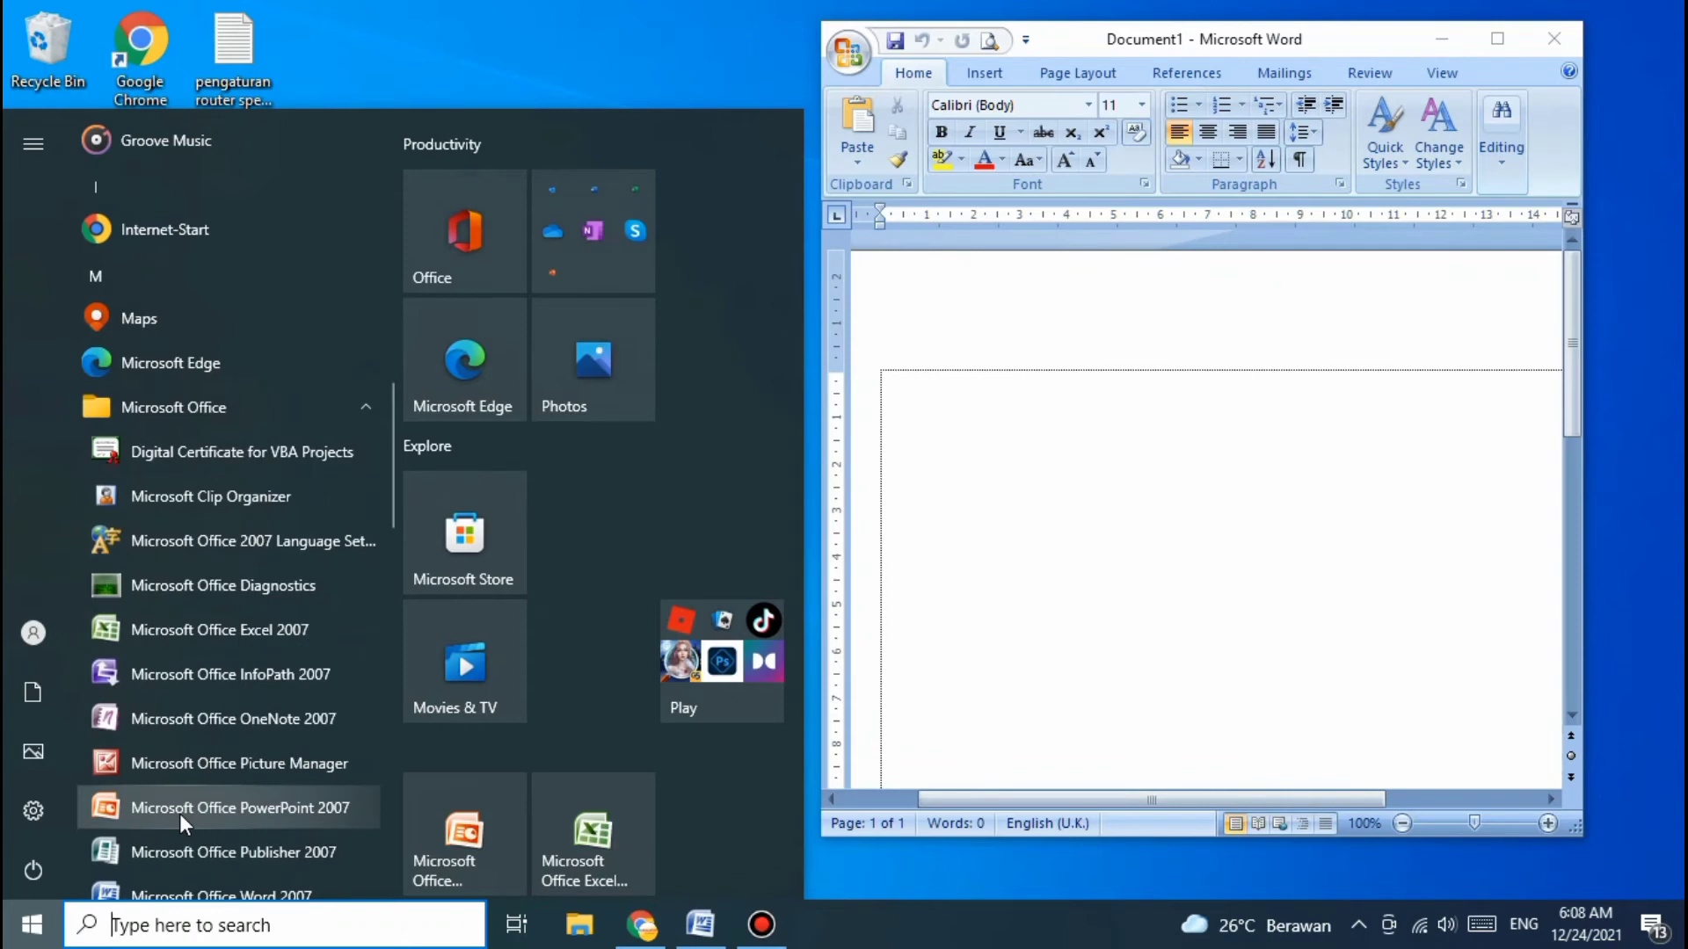
{"action": "left_click", "coordinate": [226, 634]}
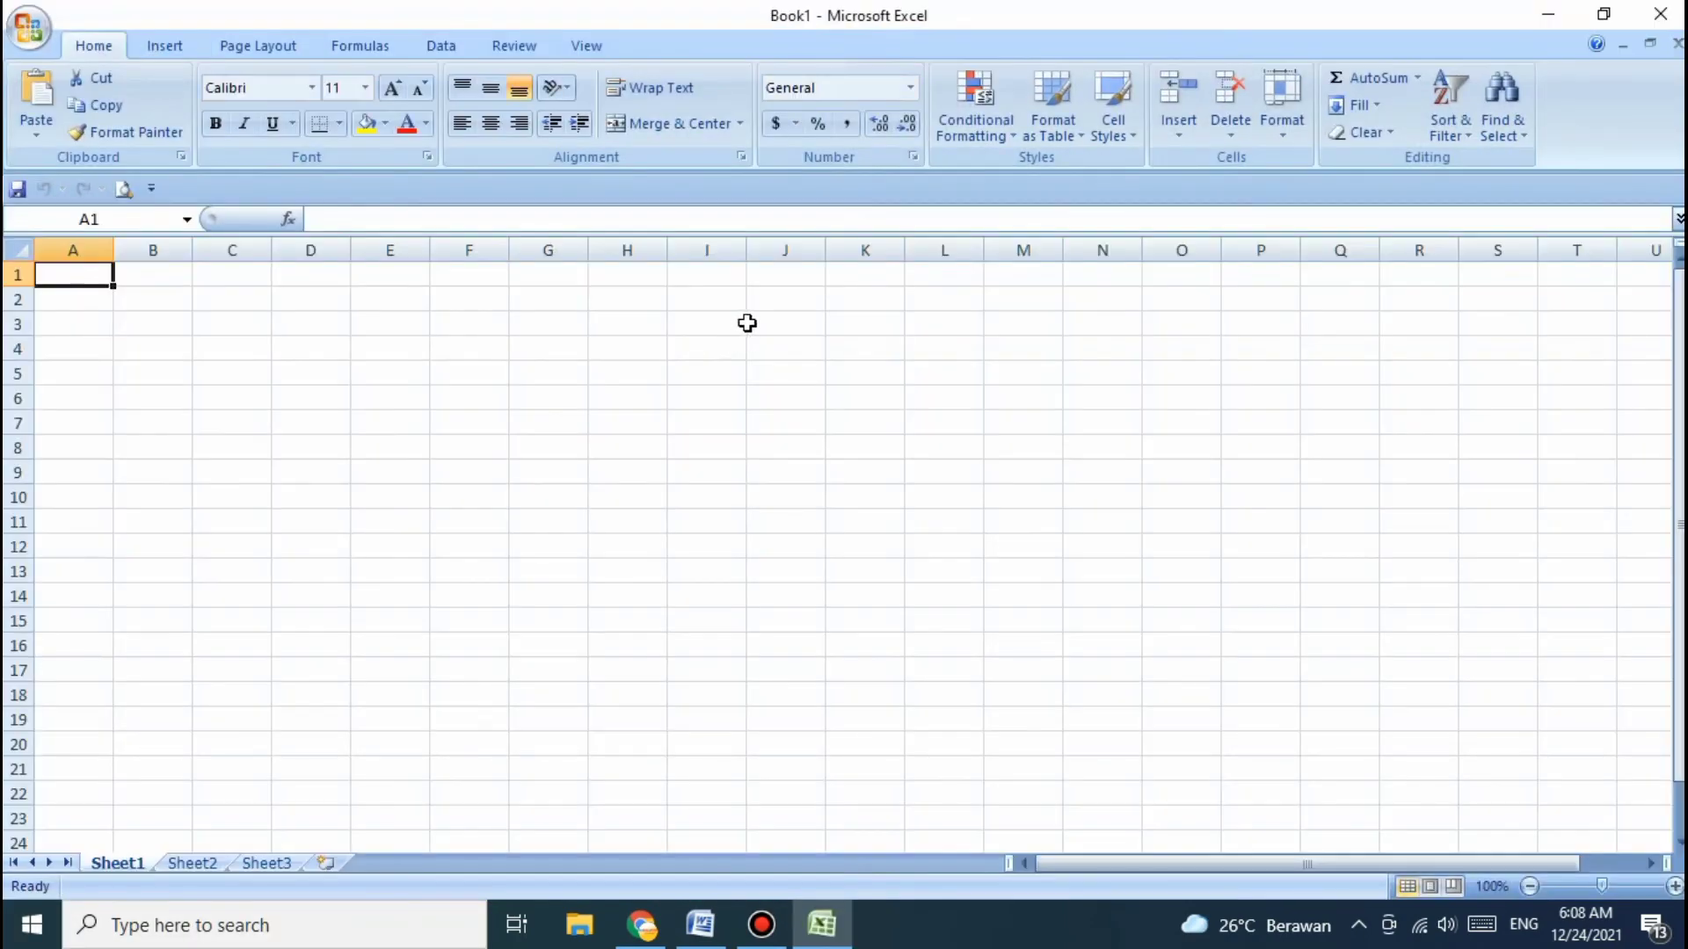
Step: Restore the Excel window from full screen, then move and resize it so it partly overlaps the Word window
{"action": "left_click", "coordinate": [1603, 14]}
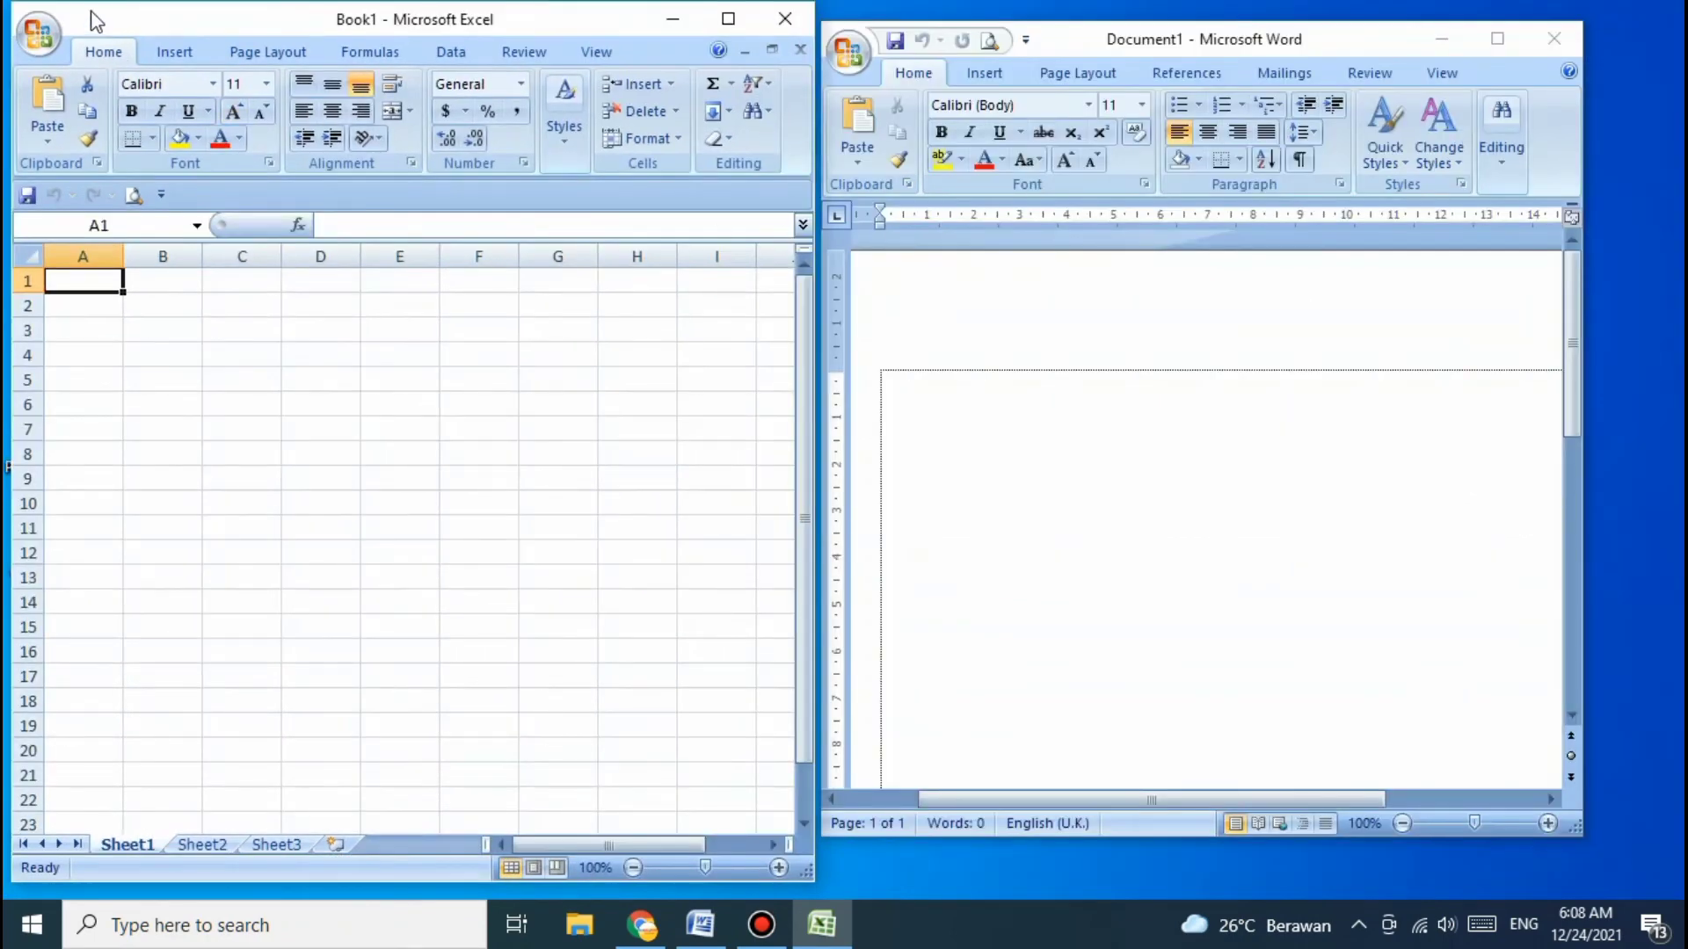
{"action": "left_click_drag", "start_coordinate": [113, 19], "coordinate": [132, 29]}
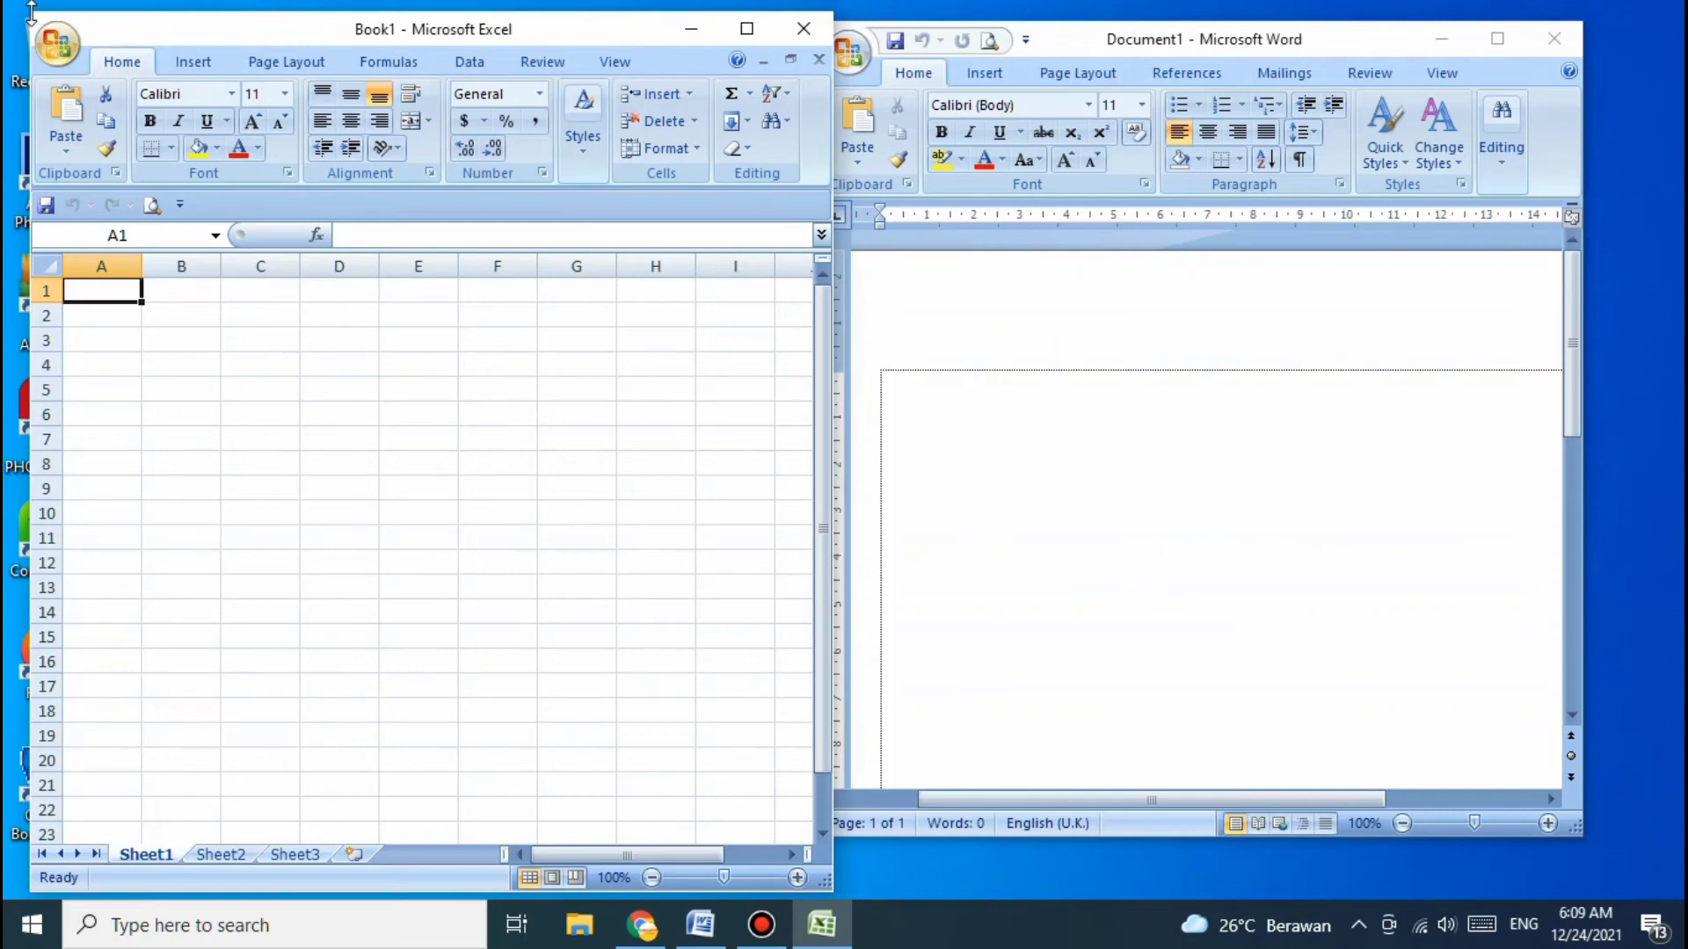
{"action": "left_click_drag", "start_coordinate": [24, 10], "coordinate": [238, 190]}
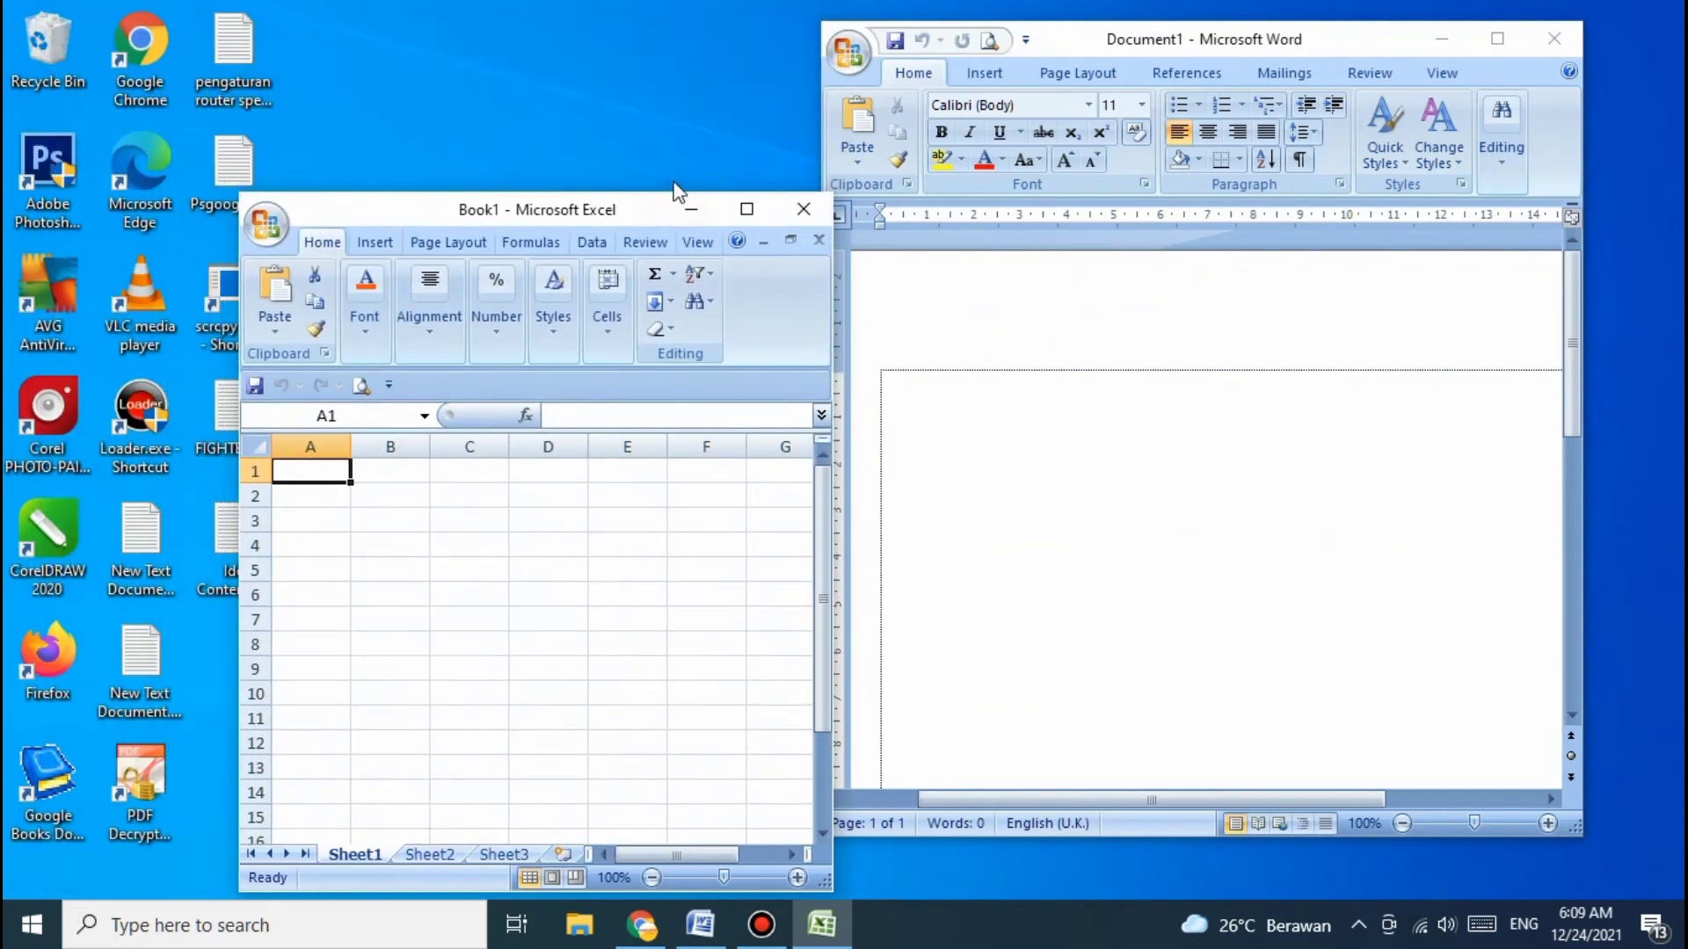
{"action": "left_click_drag", "start_coordinate": [652, 212], "coordinate": [492, 89]}
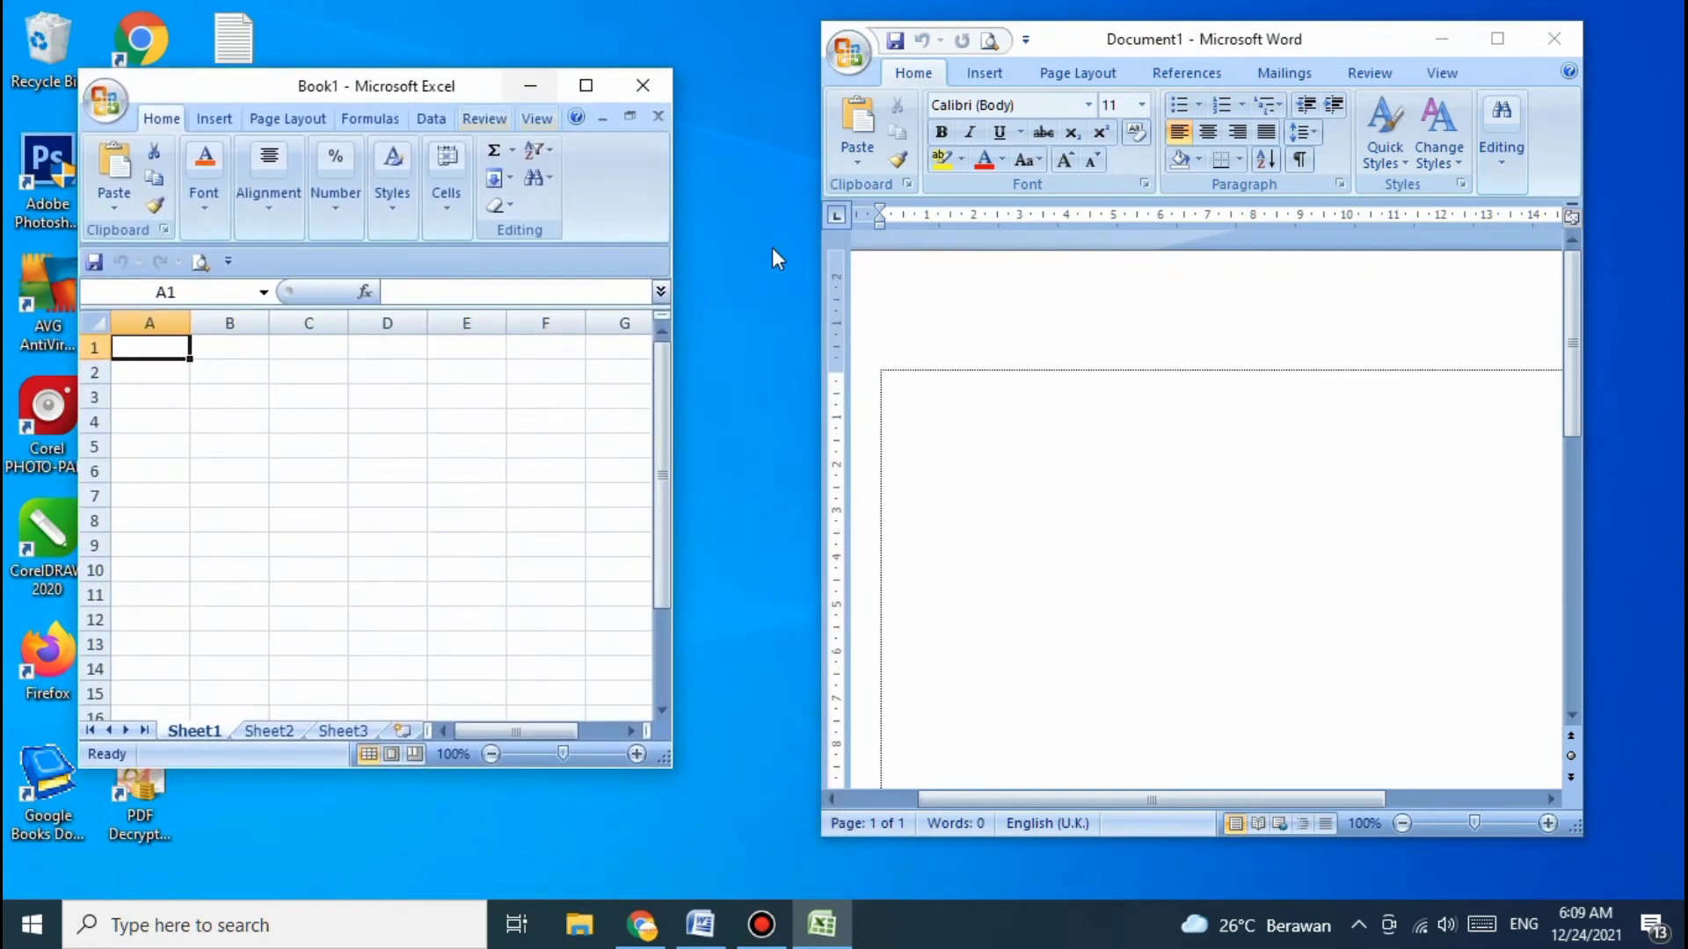
{"action": "left_click_drag", "start_coordinate": [673, 207], "coordinate": [1062, 211]}
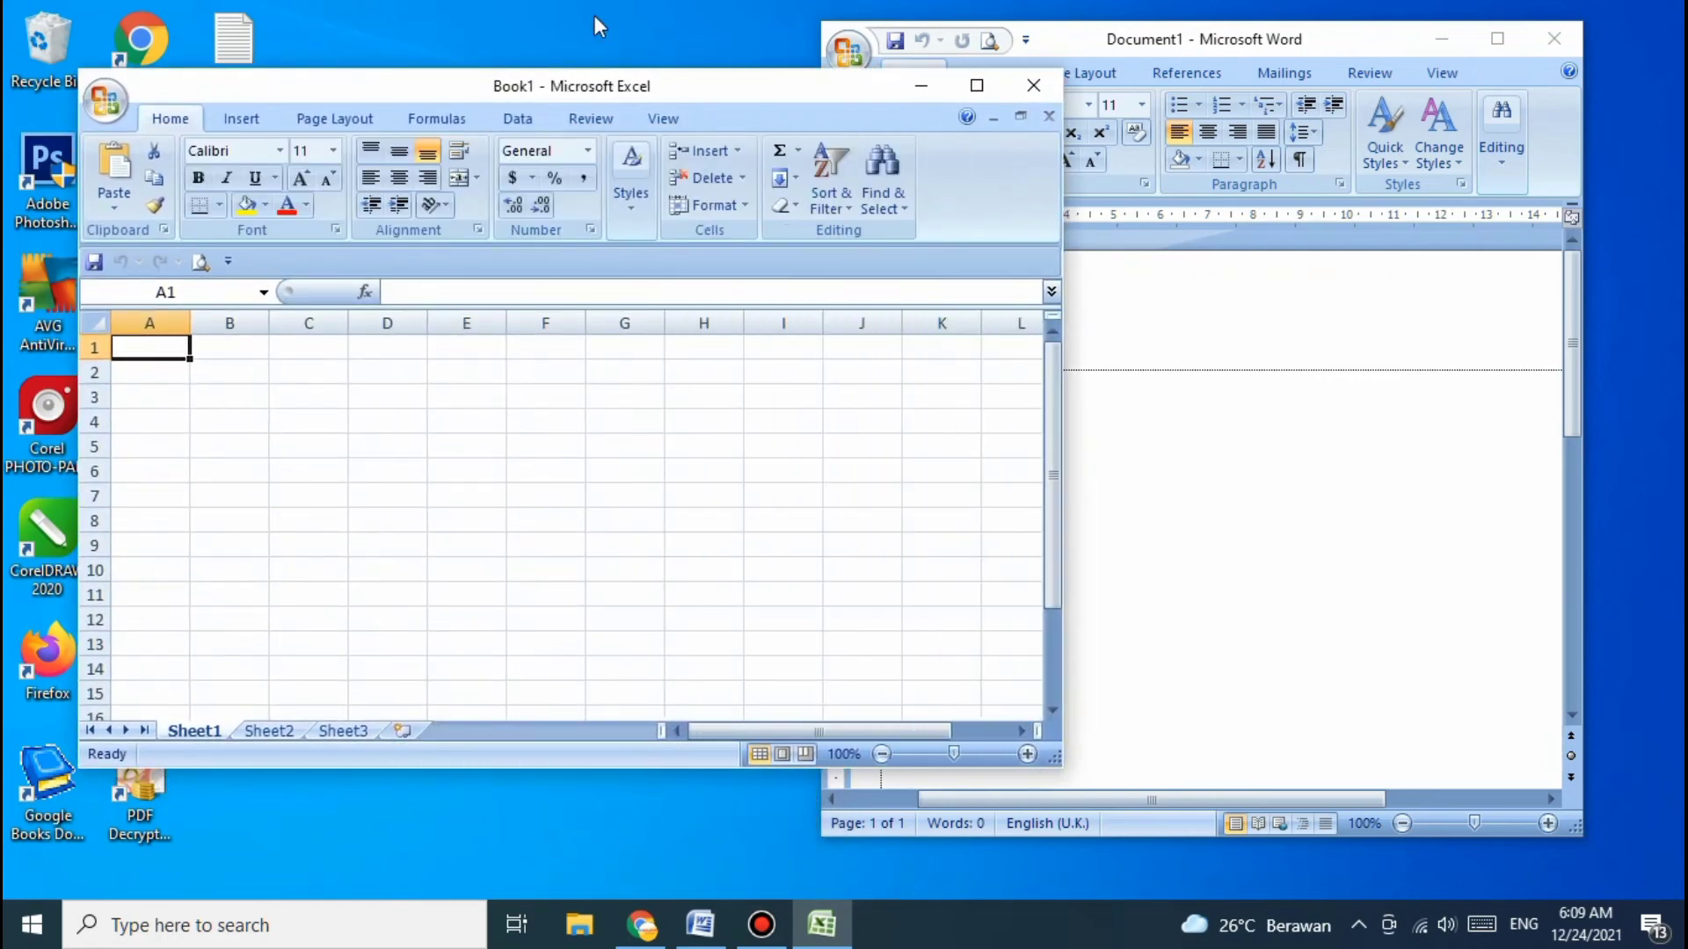
Step: Switch focus to the Word window, back to the Excel window, and onto the empty desktop
{"action": "left_click", "coordinate": [1343, 46]}
{"action": "left_click", "coordinate": [766, 116]}
{"action": "left_click", "coordinate": [1640, 445]}
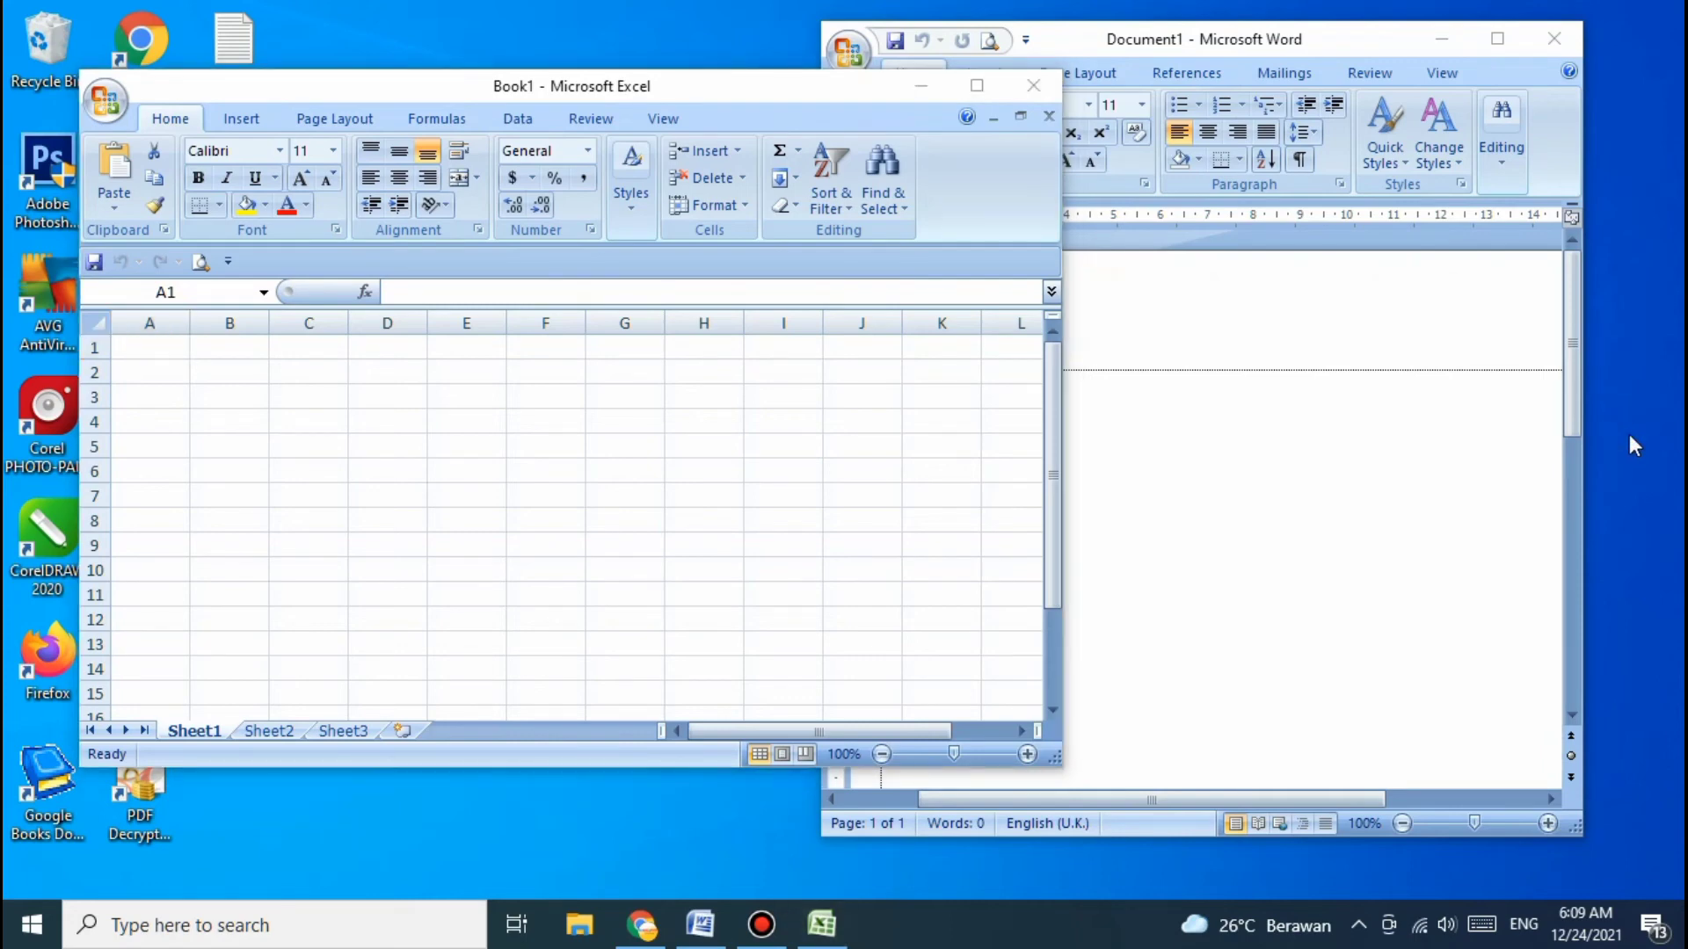